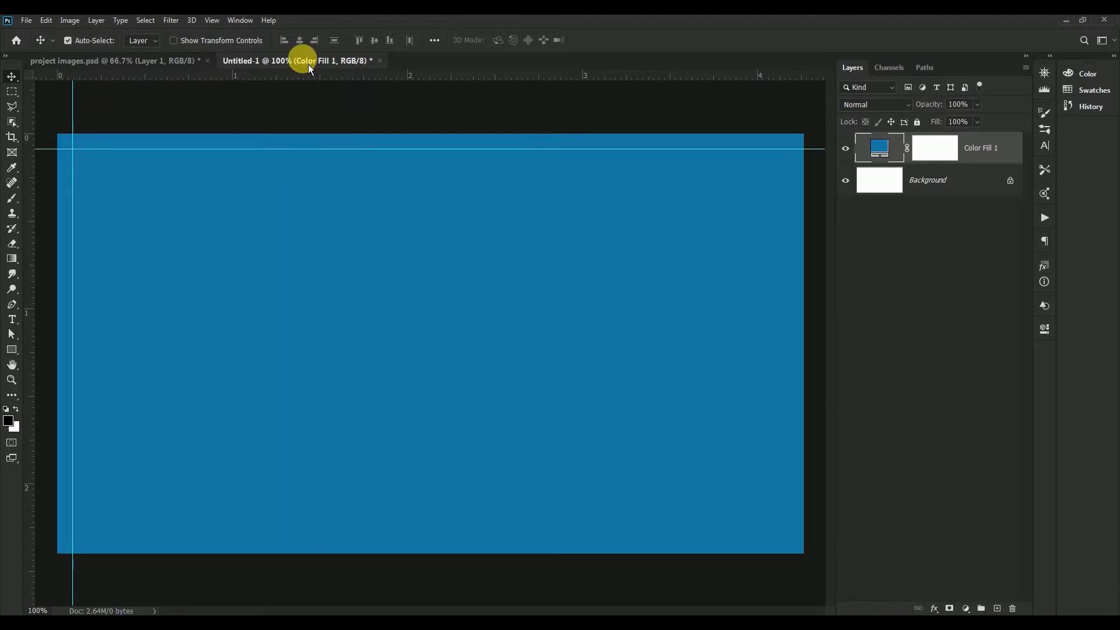
Step: Add a horizontal guide just inside the canvas's bottom edge and a vertical guide just inside its right edge
{"action": "left_click_drag", "start_coordinate": [305, 81], "coordinate": [330, 540]}
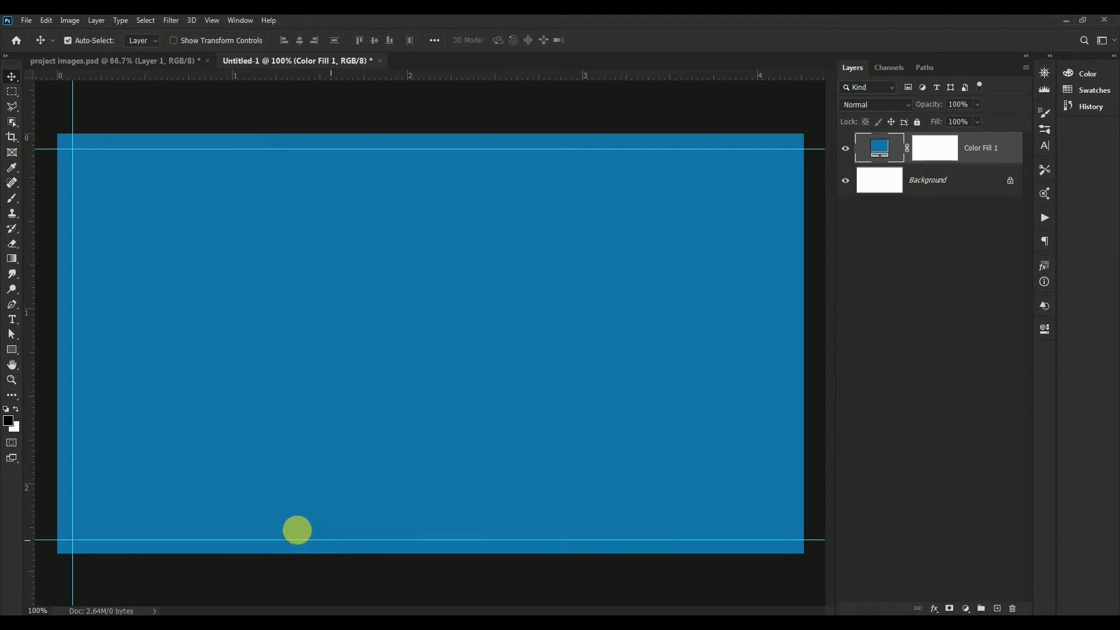
{"action": "left_click_drag", "start_coordinate": [32, 396], "coordinate": [794, 388]}
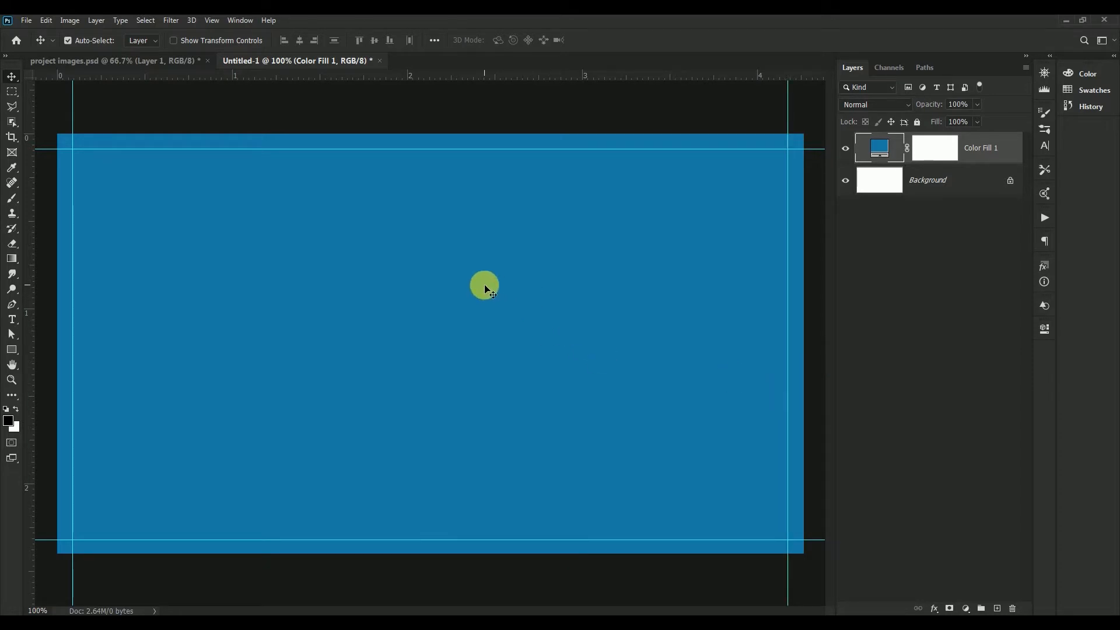
Step: Copy the upper yellow brush stroke from project images.psd into the Untitled-1 document
{"action": "left_click", "coordinate": [138, 65]}
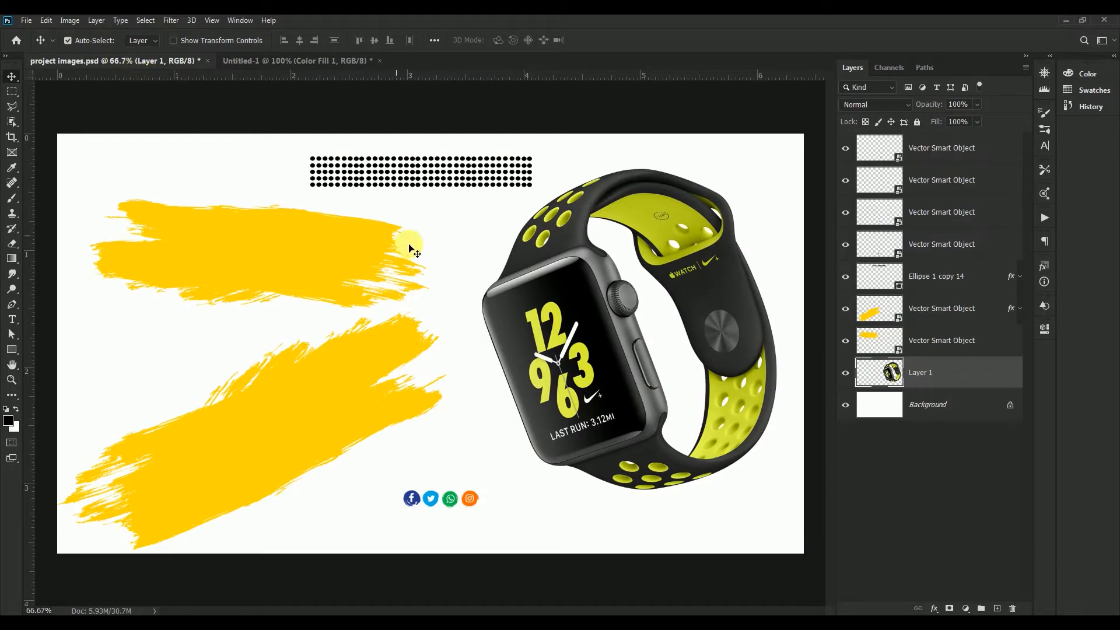
{"action": "left_click", "coordinate": [275, 257]}
{"action": "mouse_move", "coordinate": [229, 252]}
{"action": "left_mouse_down"}
{"action": "mouse_move", "coordinate": [301, 52]}
{"action": "mouse_move", "coordinate": [460, 243]}
{"action": "mouse_move", "coordinate": [487, 296]}
{"action": "left_mouse_up"}
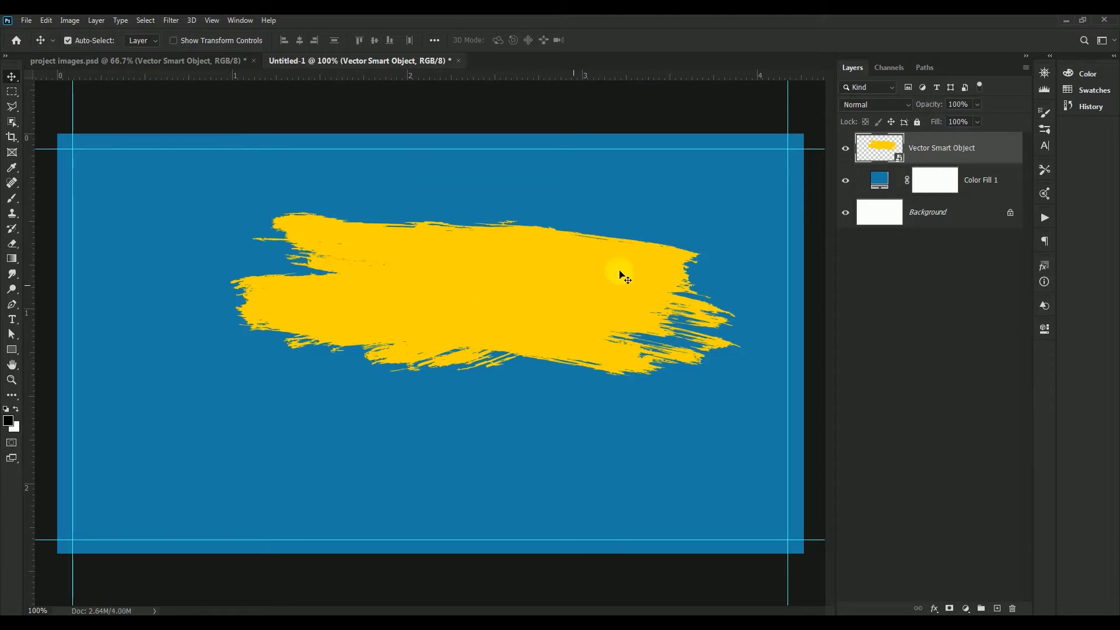
Step: Give the brush stroke a white (ffffff) Color Overlay and a black Drop Shadow with 7 px distance, 4% spread and 4 px size
{"action": "double_click", "coordinate": [1001, 155]}
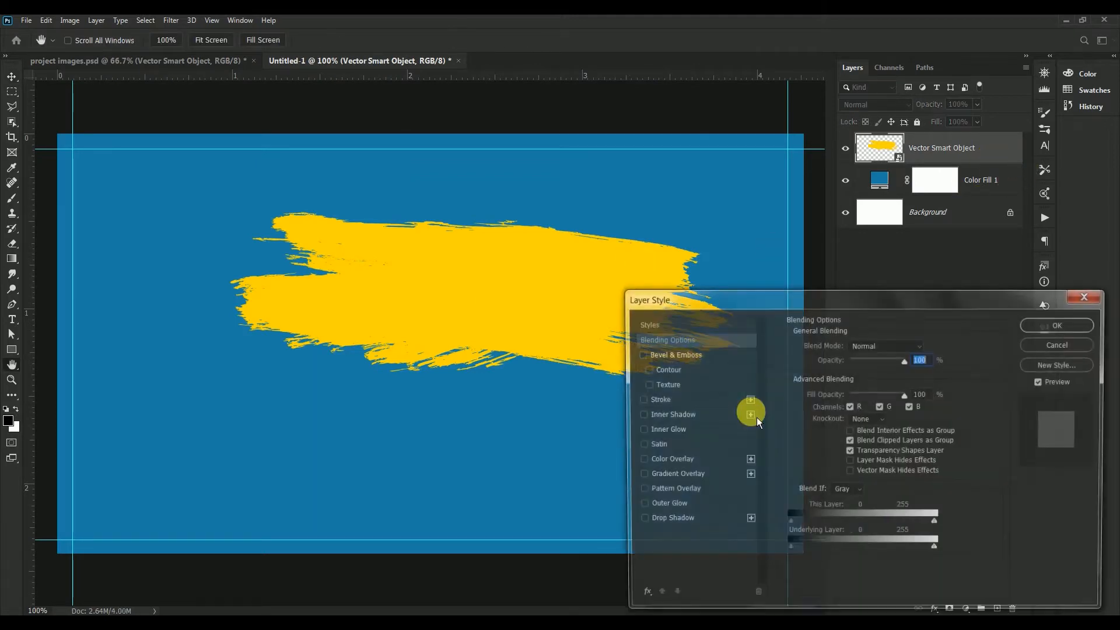
{"action": "left_click", "coordinate": [669, 462]}
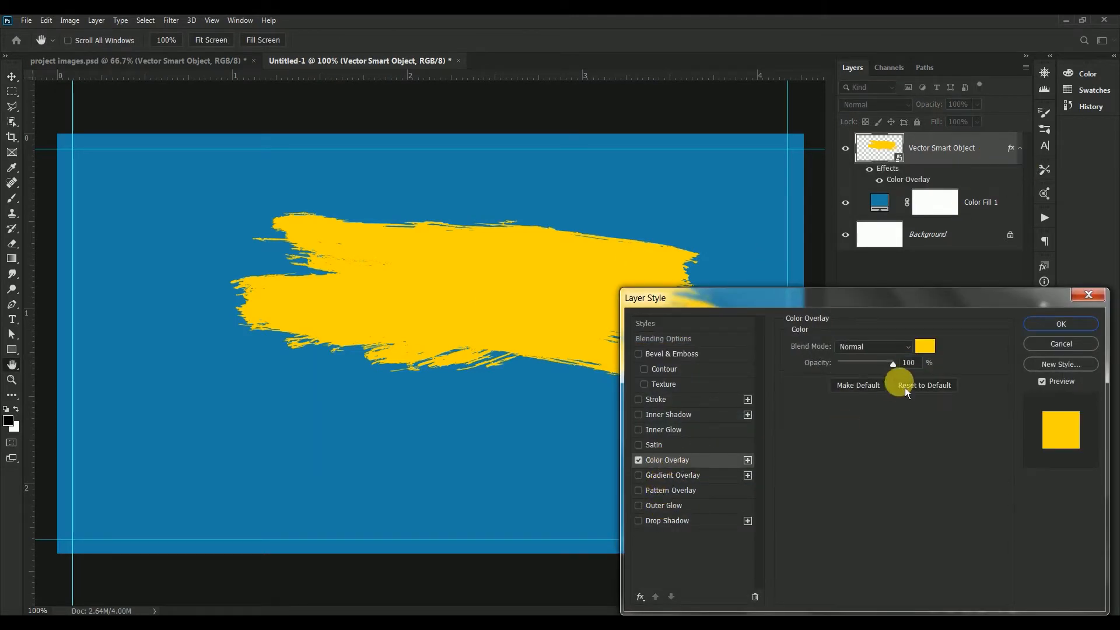
{"action": "left_click", "coordinate": [925, 346]}
{"action": "left_click_drag", "start_coordinate": [868, 332], "coordinate": [690, 227]}
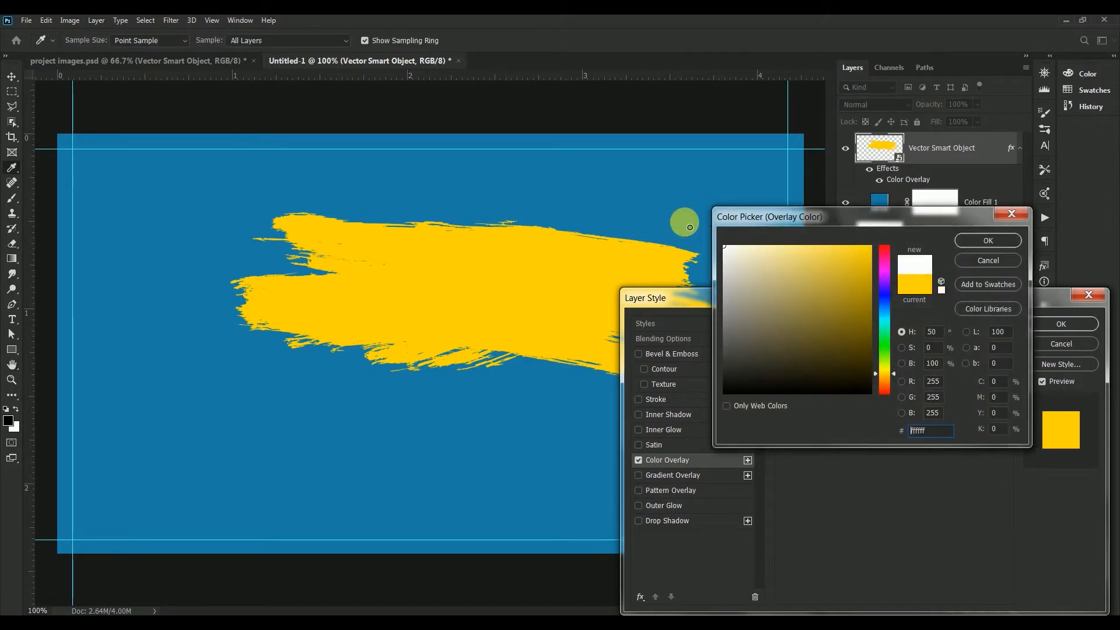
{"action": "left_click", "coordinate": [975, 244]}
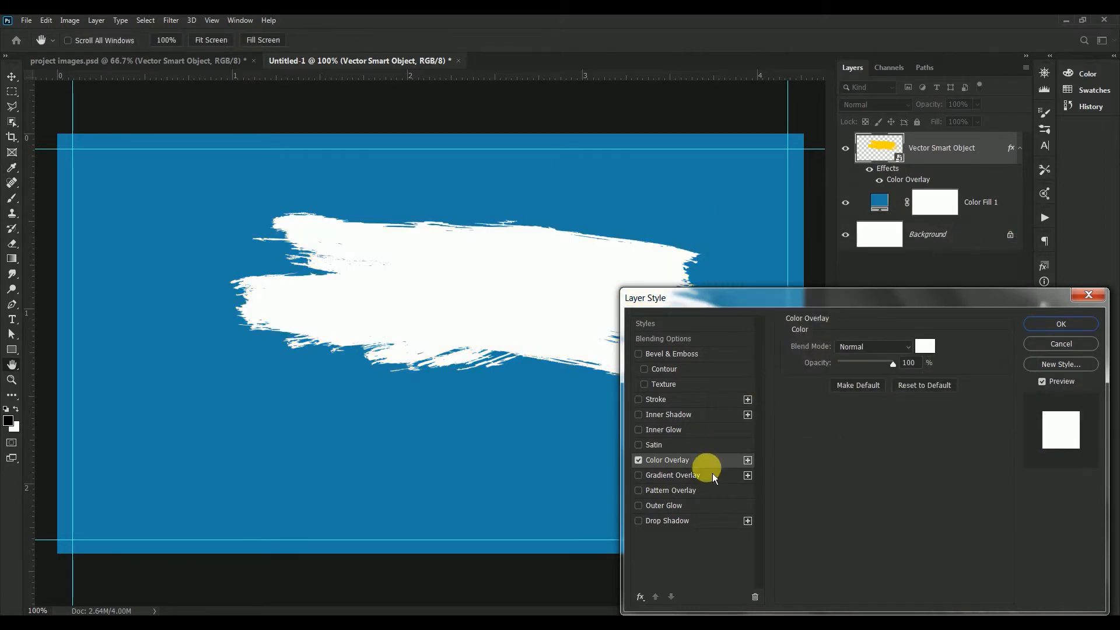
{"action": "left_click", "coordinate": [662, 527]}
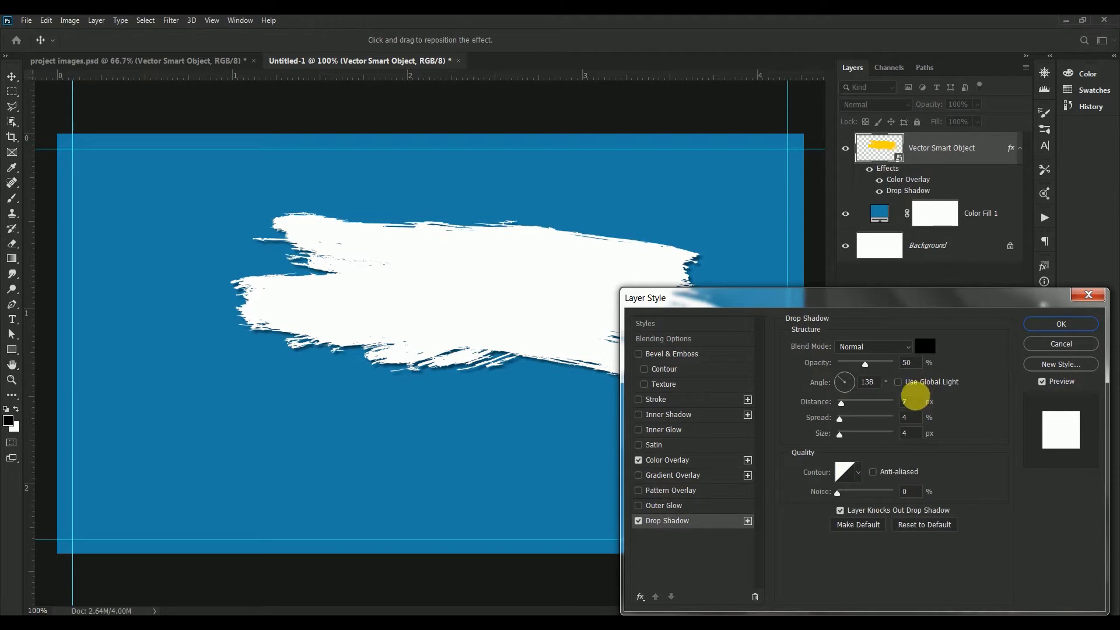
{"action": "left_click", "coordinate": [1049, 330]}
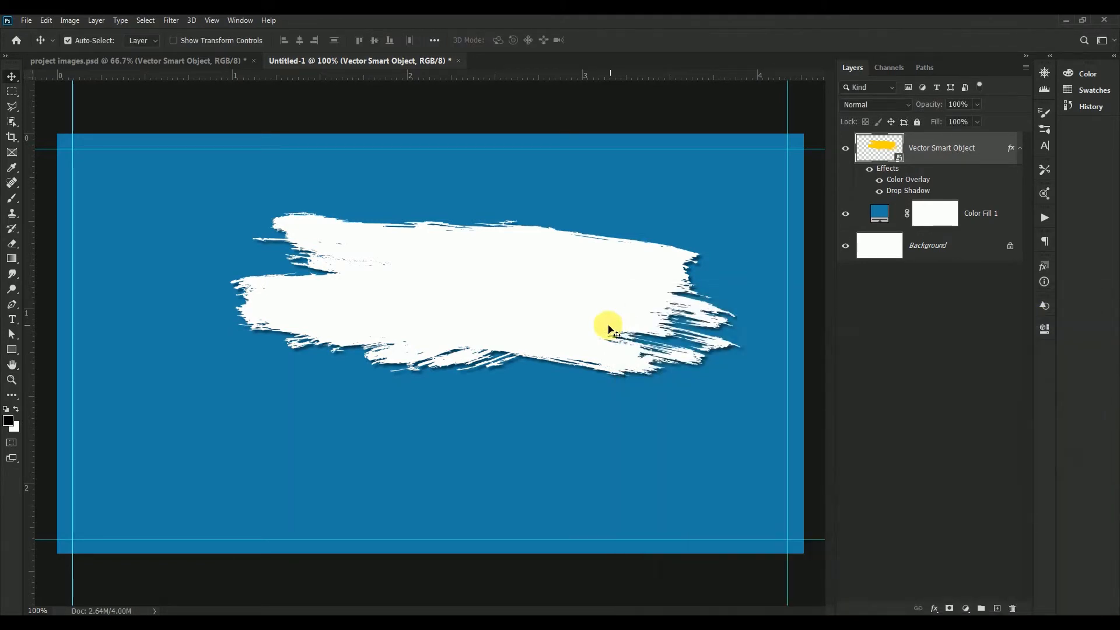
Step: Transform the white brush stroke to about 37% width and 27% height, rotate it to about 25°, and place it in the canvas's right half
{"action": "left_click_drag", "start_coordinate": [591, 323], "coordinate": [581, 352]}
{"action": "key", "text": "ctrl+t"}
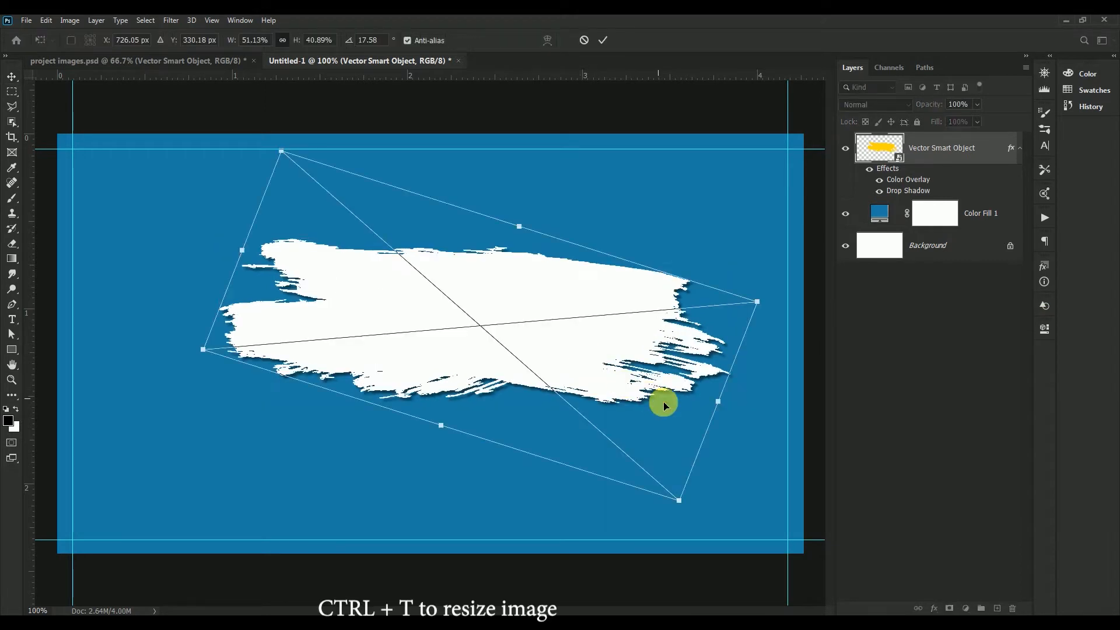
{"action": "left_click_drag", "start_coordinate": [677, 499], "coordinate": [593, 413]}
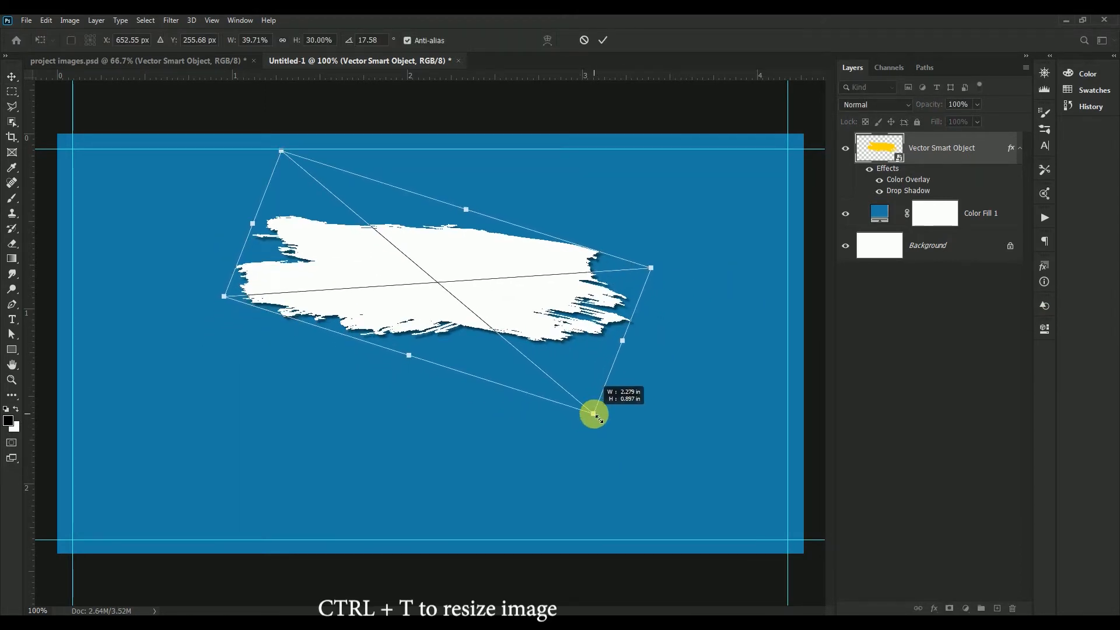
{"action": "mouse_move", "coordinate": [570, 350]}
{"action": "left_mouse_down"}
{"action": "mouse_move", "coordinate": [700, 366]}
{"action": "mouse_move", "coordinate": [741, 415]}
{"action": "left_mouse_up"}
{"action": "left_click_drag", "start_coordinate": [716, 465], "coordinate": [687, 467]}
{"action": "mouse_move", "coordinate": [617, 363]}
{"action": "left_mouse_down"}
{"action": "mouse_move", "coordinate": [625, 376]}
{"action": "mouse_move", "coordinate": [643, 369]}
{"action": "left_mouse_up"}
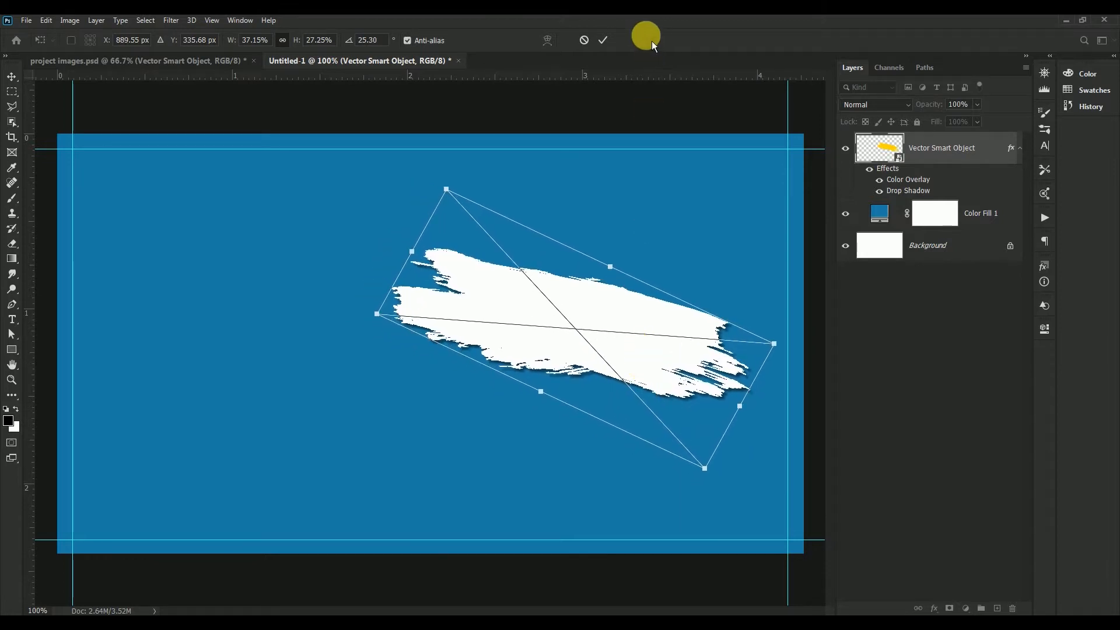
{"action": "left_click", "coordinate": [604, 42]}
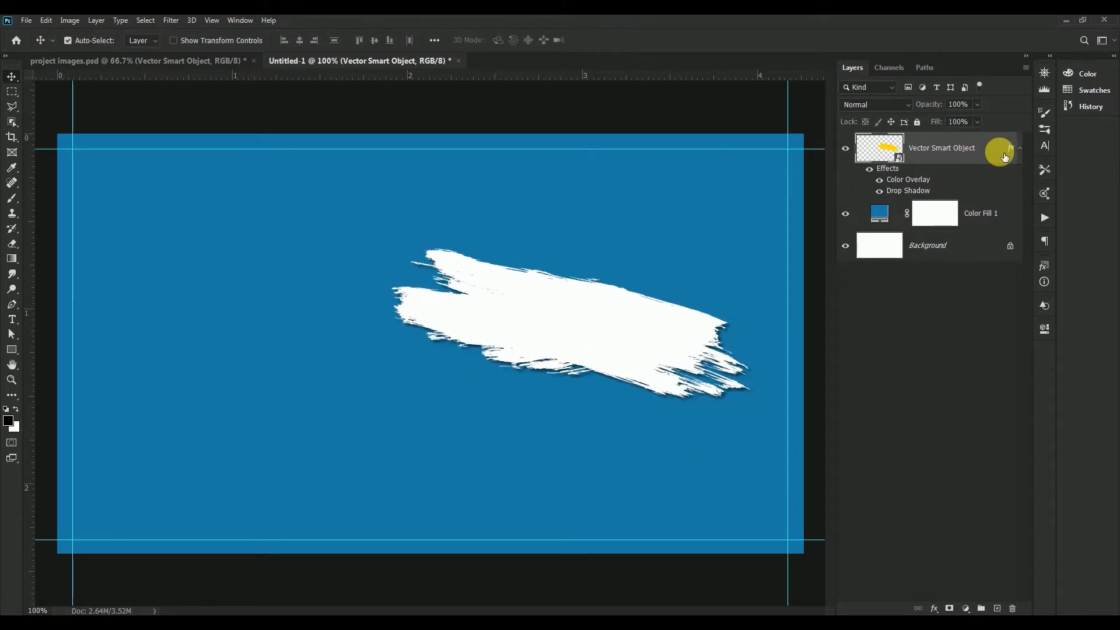
{"action": "left_click", "coordinate": [1019, 156]}
{"action": "left_click_drag", "start_coordinate": [600, 321], "coordinate": [588, 316]}
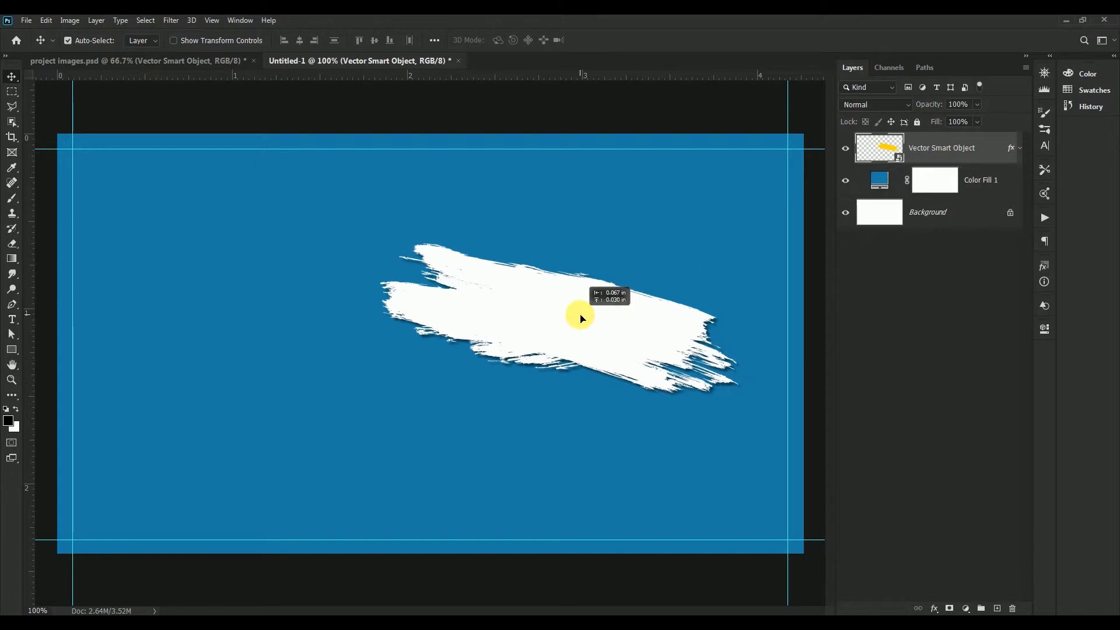
Step: Copy the lower, diagonal yellow brush stroke from project images.psd into Untitled-1, over the white stroke
{"action": "left_click", "coordinate": [183, 65]}
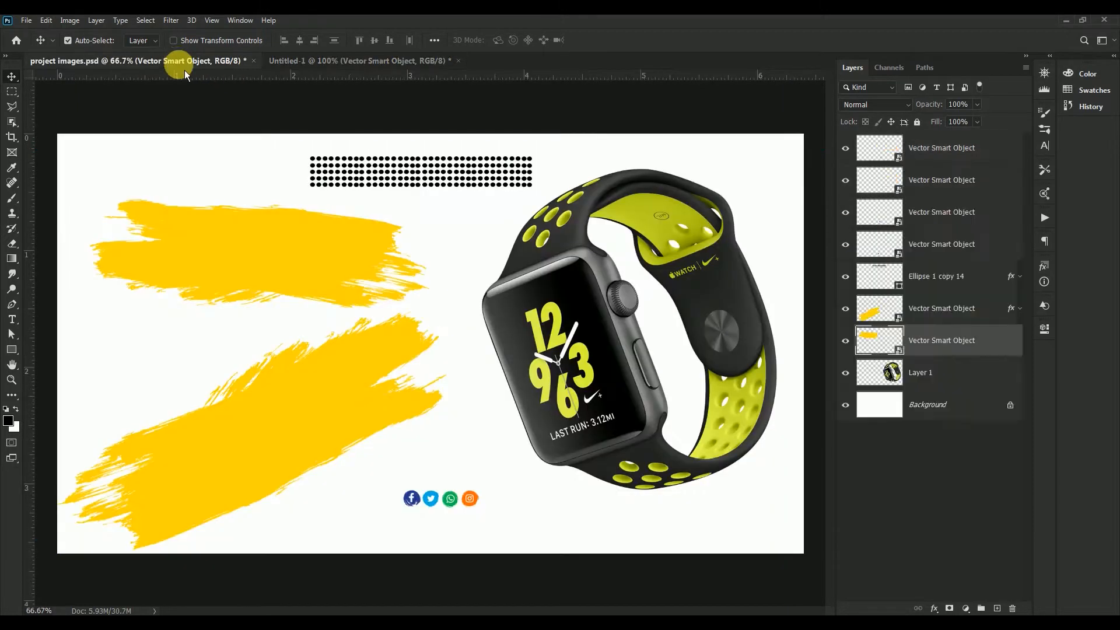
{"action": "left_click", "coordinate": [286, 406]}
{"action": "mouse_move", "coordinate": [283, 430]}
{"action": "left_mouse_down"}
{"action": "mouse_move", "coordinate": [332, 230]}
{"action": "mouse_move", "coordinate": [341, 62]}
{"action": "mouse_move", "coordinate": [477, 387]}
{"action": "mouse_move", "coordinate": [459, 407]}
{"action": "left_mouse_up"}
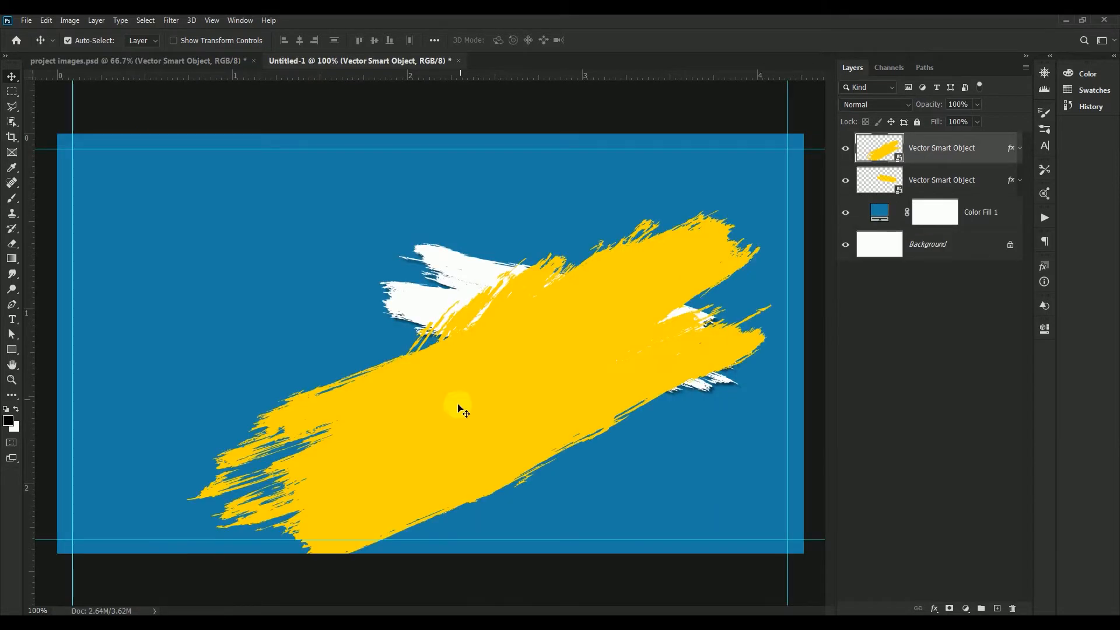
Step: Transform the yellow brush stroke to about 45% width and 29% height, rotated to about -17.5°, so it crosses the white stroke
{"action": "key", "text": "ctrl+t"}
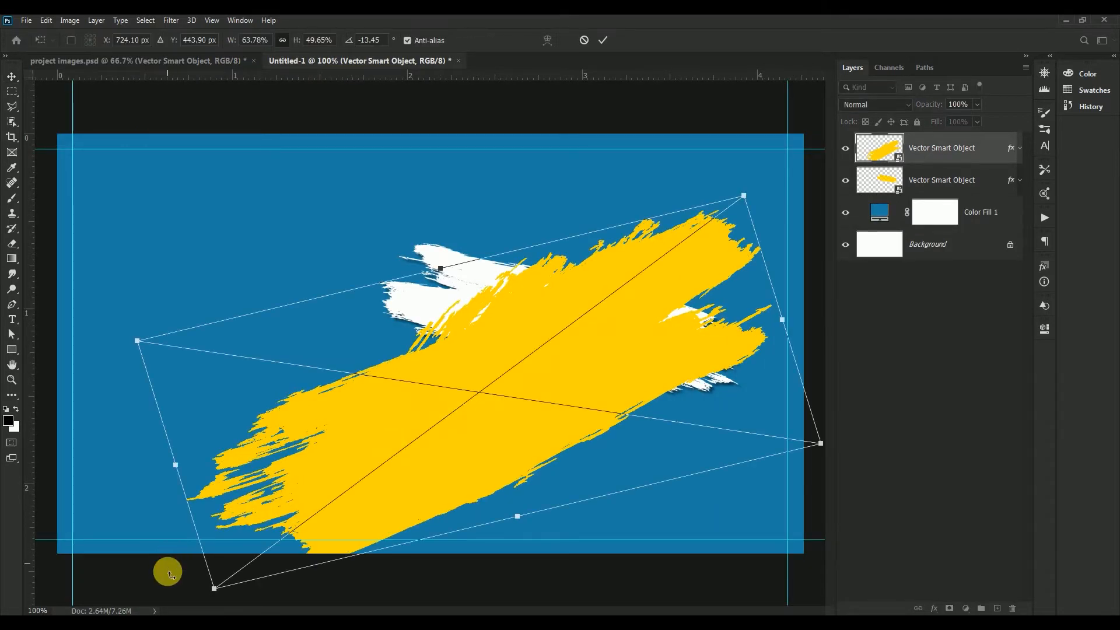
{"action": "mouse_move", "coordinate": [214, 590]}
{"action": "left_mouse_down"}
{"action": "mouse_move", "coordinate": [277, 525]}
{"action": "mouse_move", "coordinate": [334, 497]}
{"action": "left_mouse_up"}
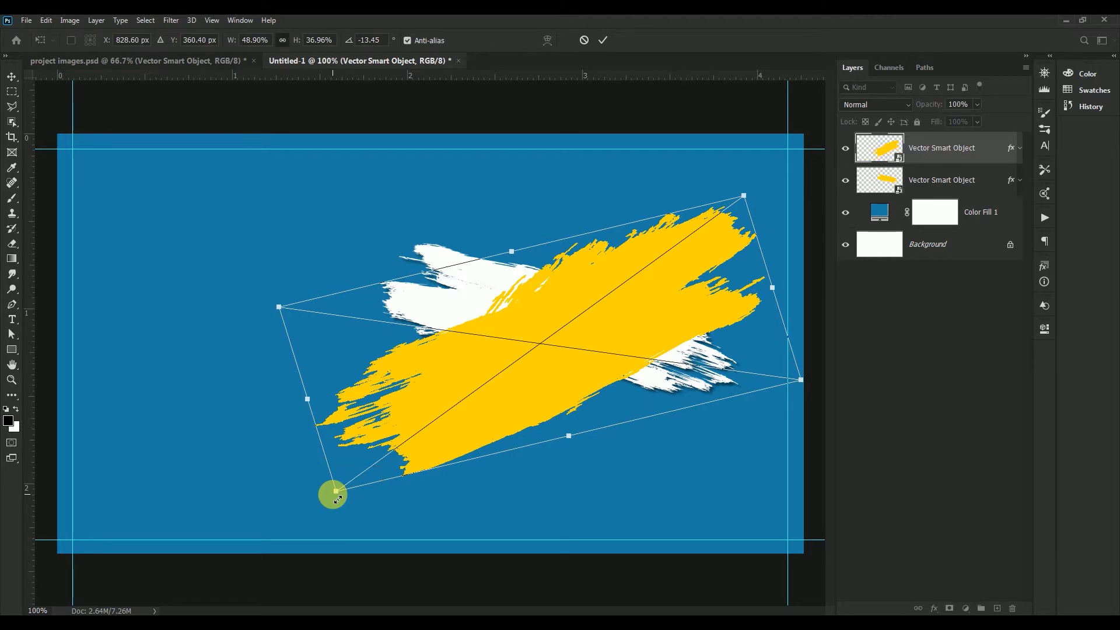
{"action": "left_click_drag", "start_coordinate": [570, 434], "coordinate": [564, 413]}
{"action": "left_click_drag", "start_coordinate": [357, 472], "coordinate": [320, 485]}
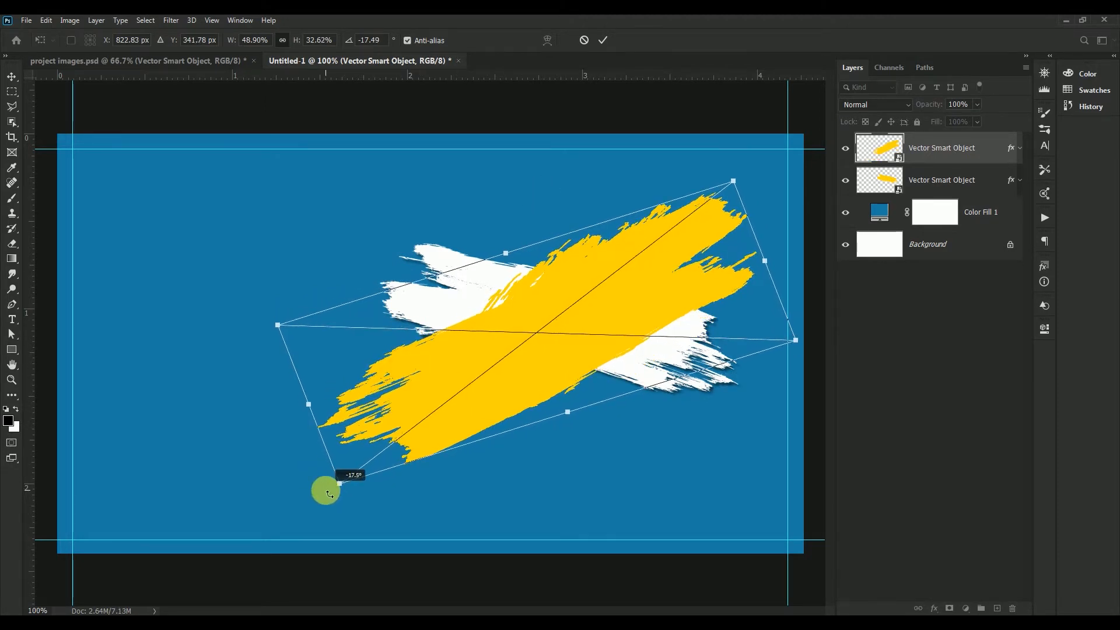
{"action": "mouse_move", "coordinate": [550, 355]}
{"action": "left_mouse_down"}
{"action": "mouse_move", "coordinate": [537, 387]}
{"action": "mouse_move", "coordinate": [545, 368]}
{"action": "left_mouse_up"}
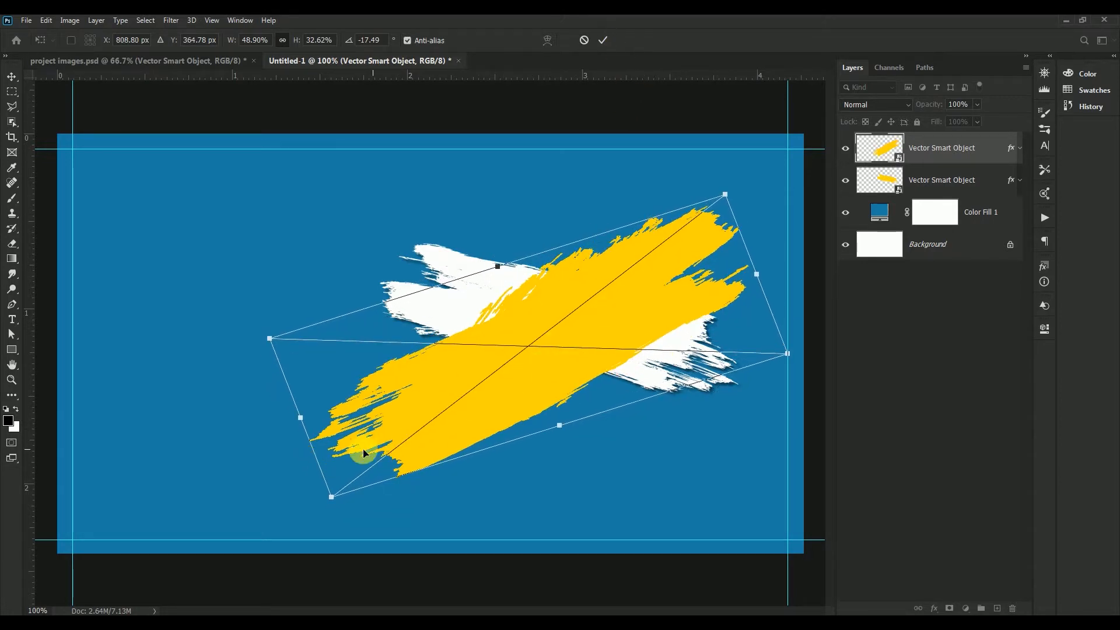
{"action": "left_click_drag", "start_coordinate": [300, 418], "coordinate": [336, 406]}
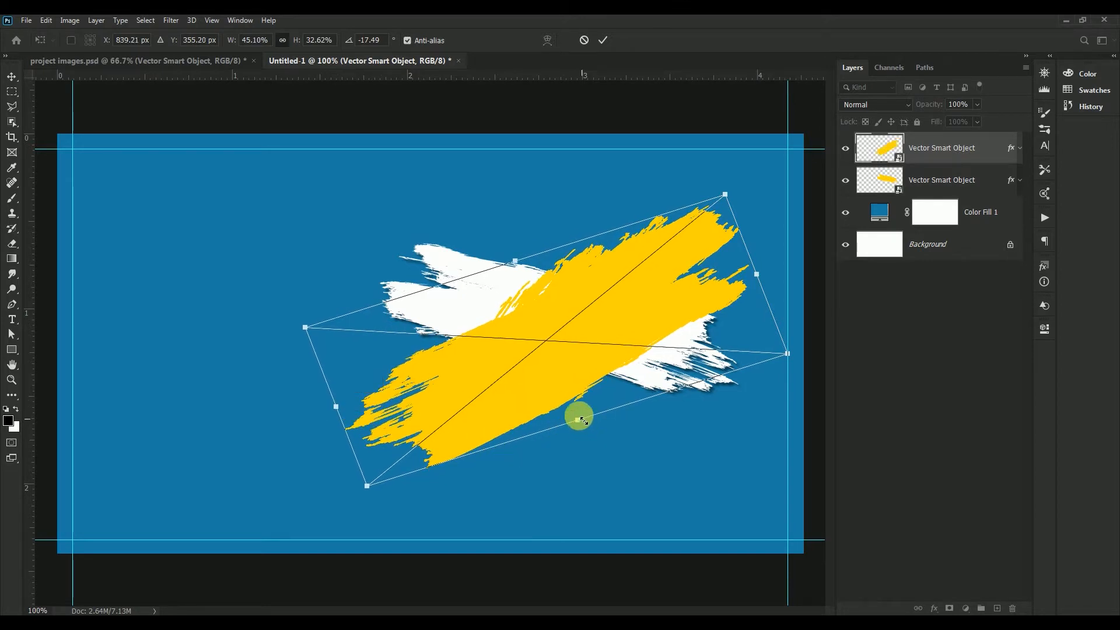
{"action": "left_click_drag", "start_coordinate": [578, 419], "coordinate": [570, 395]}
{"action": "mouse_move", "coordinate": [549, 348]}
{"action": "left_mouse_down"}
{"action": "mouse_move", "coordinate": [550, 371]}
{"action": "mouse_move", "coordinate": [559, 355]}
{"action": "left_mouse_up"}
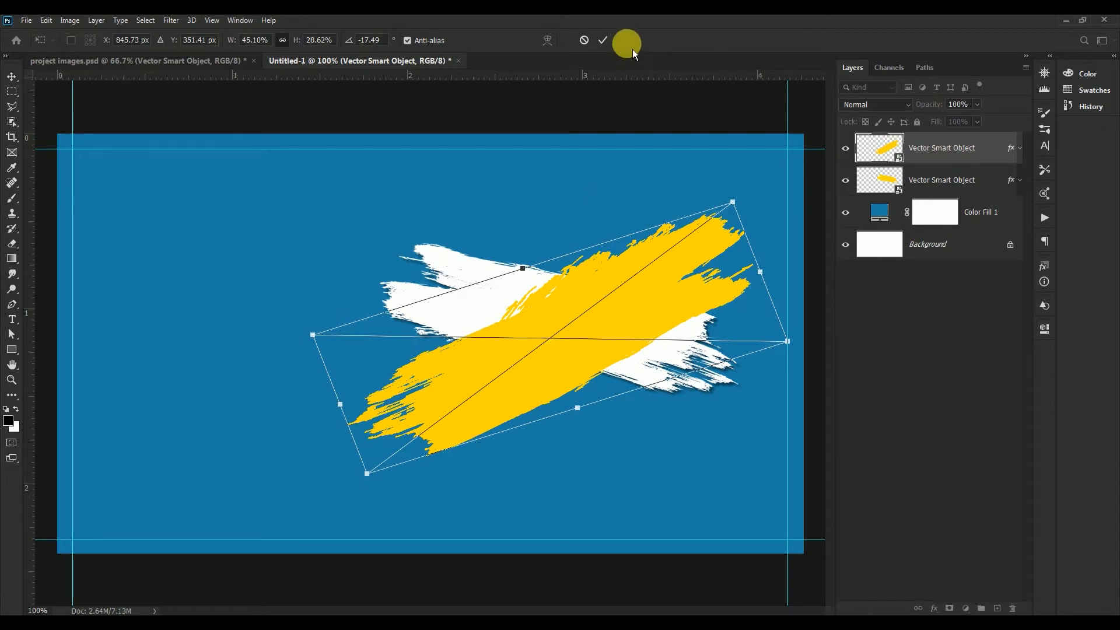
{"action": "left_click", "coordinate": [604, 40]}
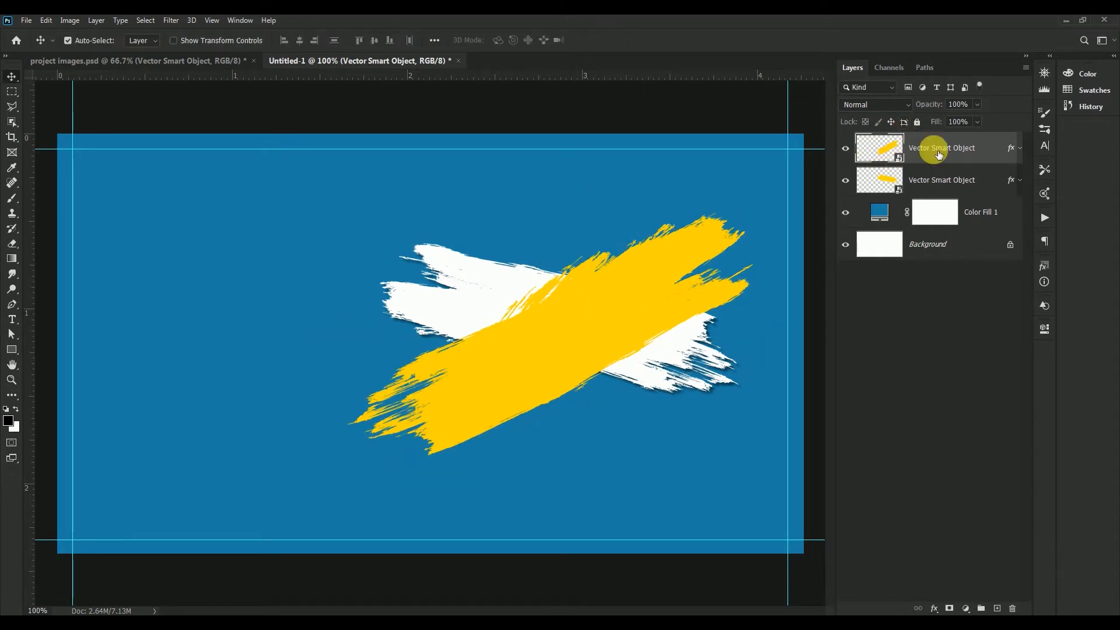
Step: Add a black (000000) Drop Shadow to the yellow brush stroke with 4% spread and 4 px size
{"action": "double_click", "coordinate": [1002, 154]}
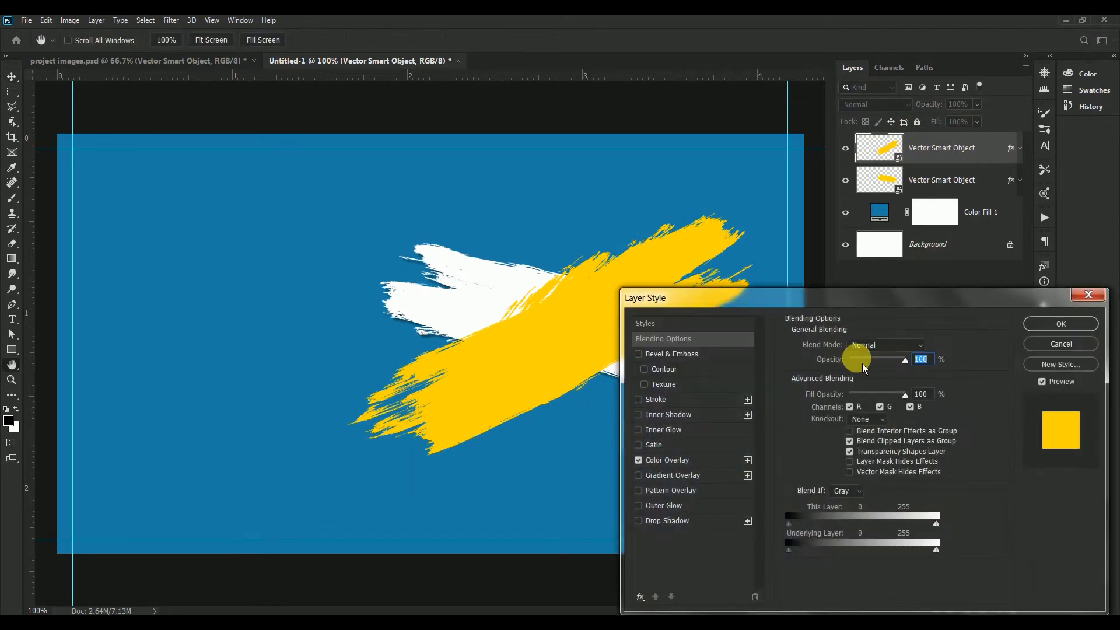
{"action": "left_click", "coordinate": [662, 521]}
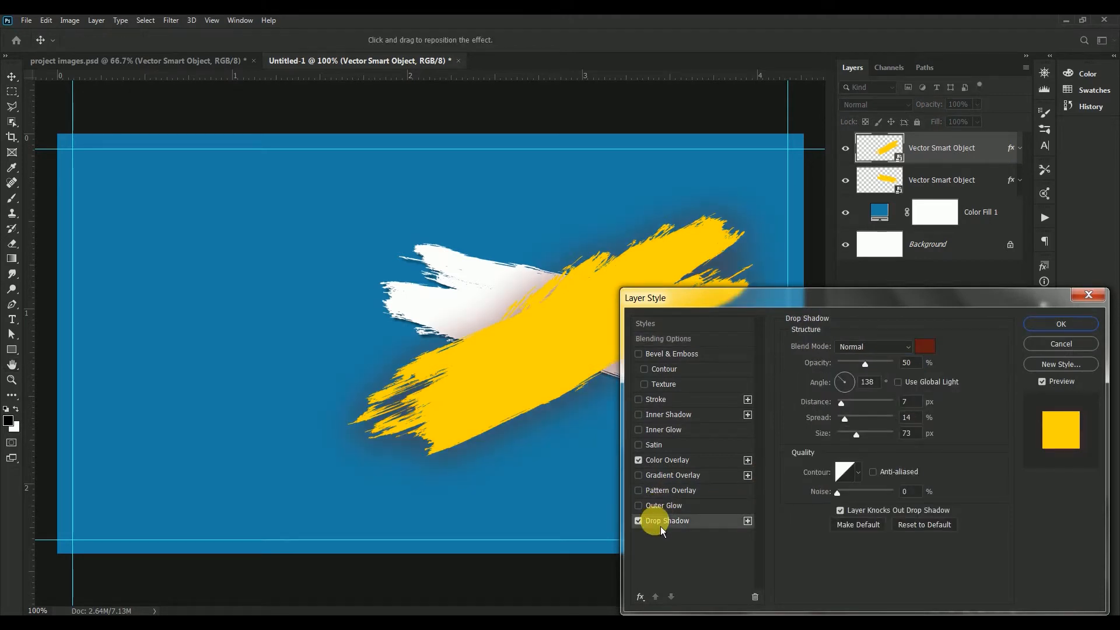
{"action": "left_click", "coordinate": [926, 343]}
{"action": "left_click_drag", "start_coordinate": [750, 357], "coordinate": [771, 416]}
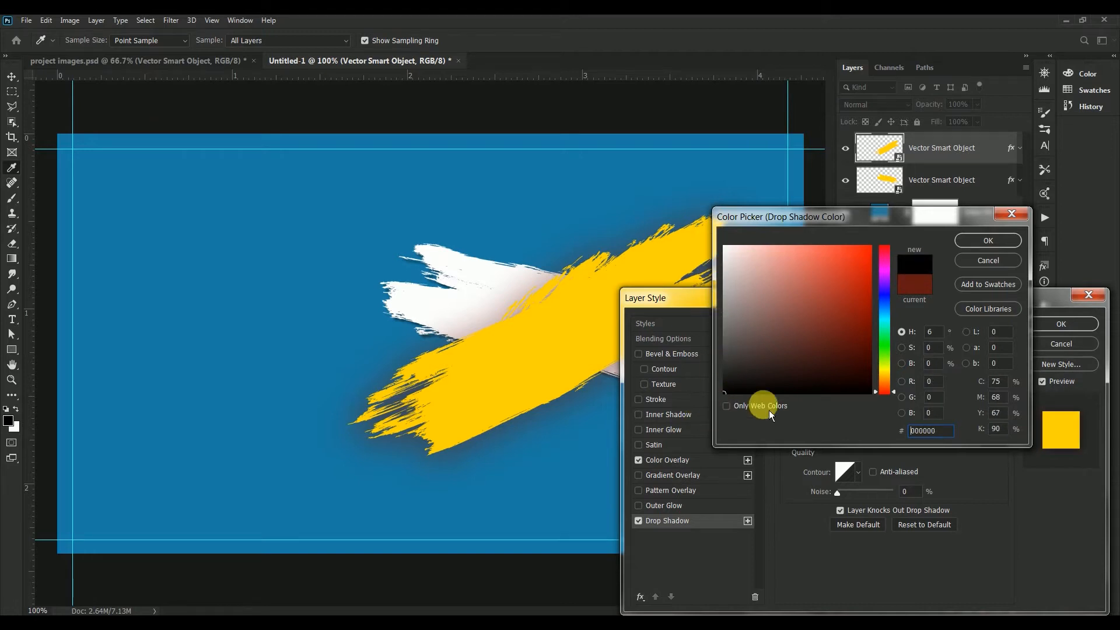
{"action": "left_click", "coordinate": [988, 240]}
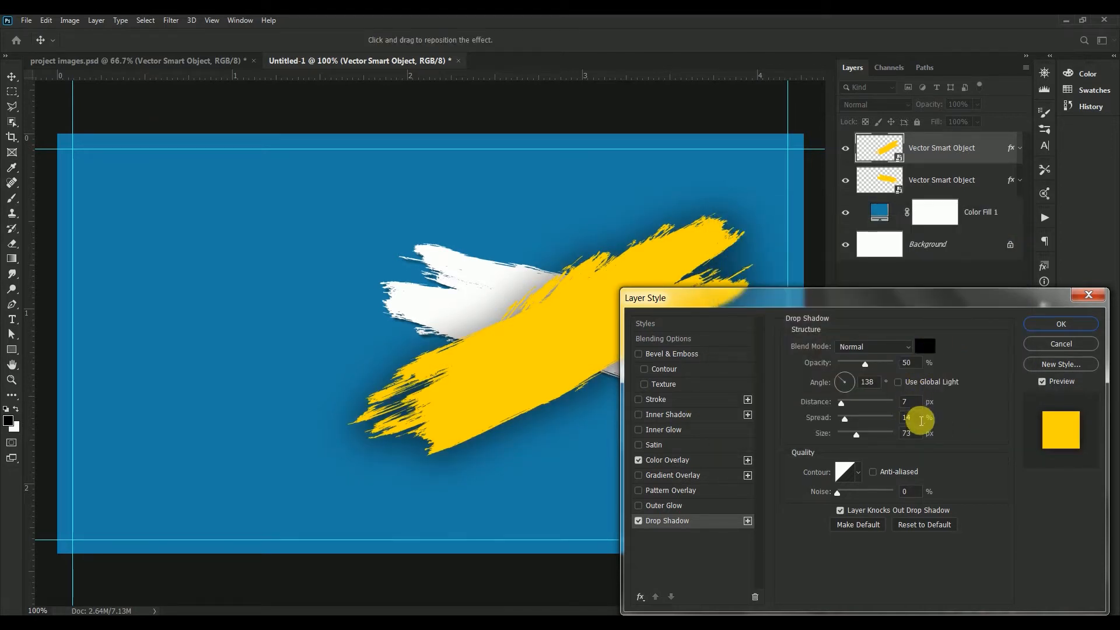
{"action": "left_click_drag", "start_coordinate": [917, 419], "coordinate": [876, 436]}
{"action": "type", "text": "44"}
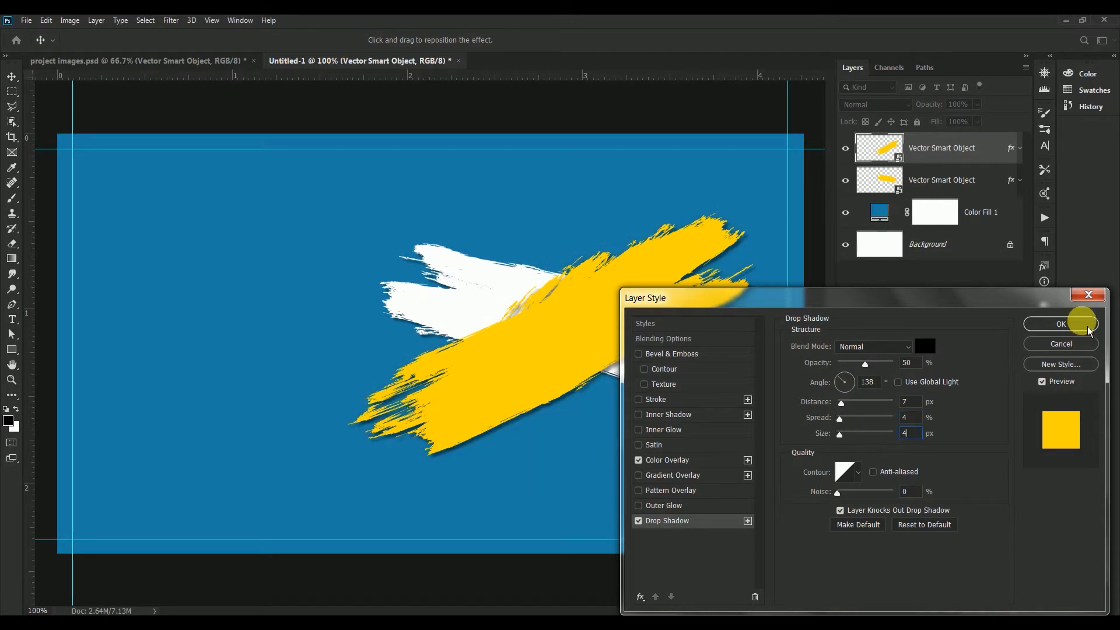
{"action": "left_click", "coordinate": [1088, 330]}
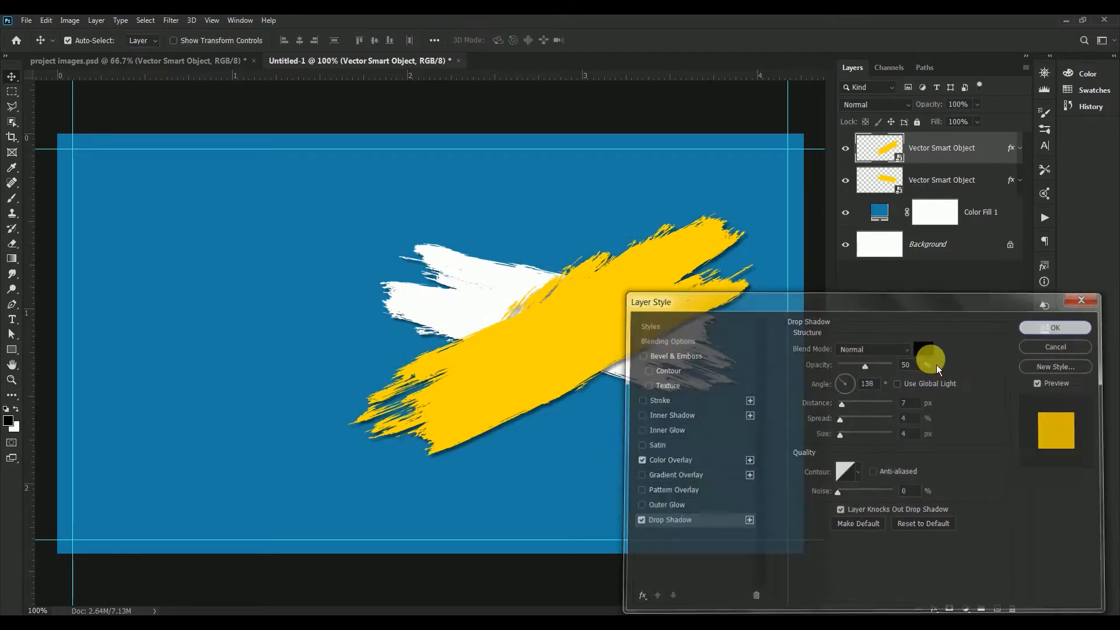
Step: Move both brush strokes together toward the right guide, then deselect them by selecting the blue background fill
{"action": "mouse_move", "coordinate": [601, 340]}
{"action": "left_mouse_down"}
{"action": "mouse_move", "coordinate": [585, 357]}
{"action": "mouse_move", "coordinate": [584, 342]}
{"action": "mouse_move", "coordinate": [620, 328]}
{"action": "left_mouse_up"}
{"action": "left_click", "coordinate": [951, 180], "text": "shift"}
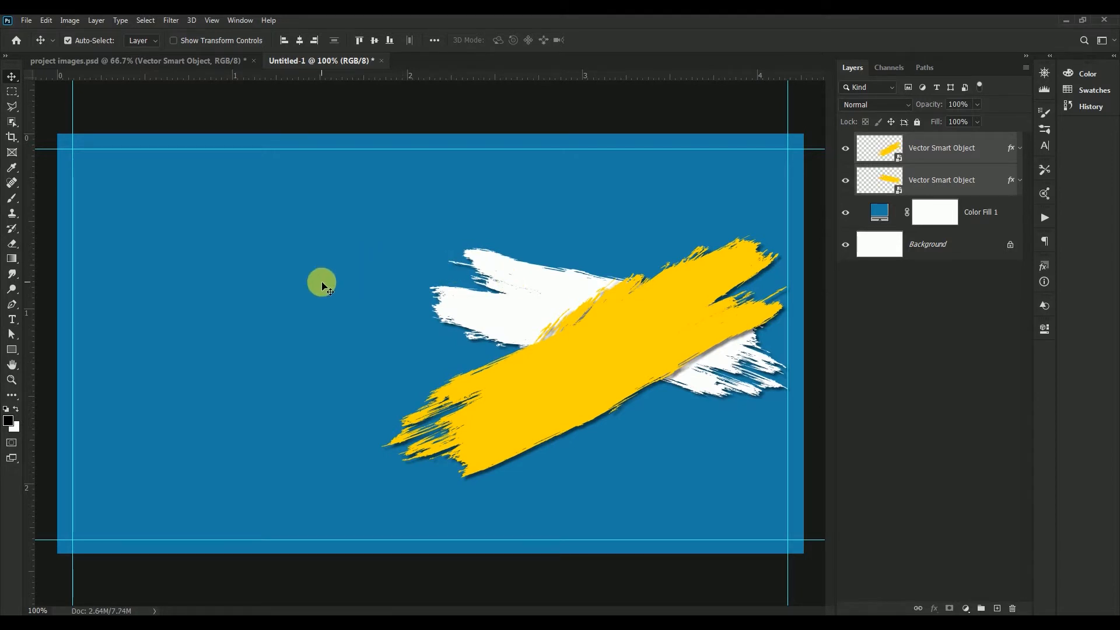
{"action": "left_click", "coordinate": [323, 285]}
Step: Copy the watch image from project images.psd into Untitled-1 as the topmost layer and convert it to a smart object
{"action": "left_click", "coordinate": [225, 63]}
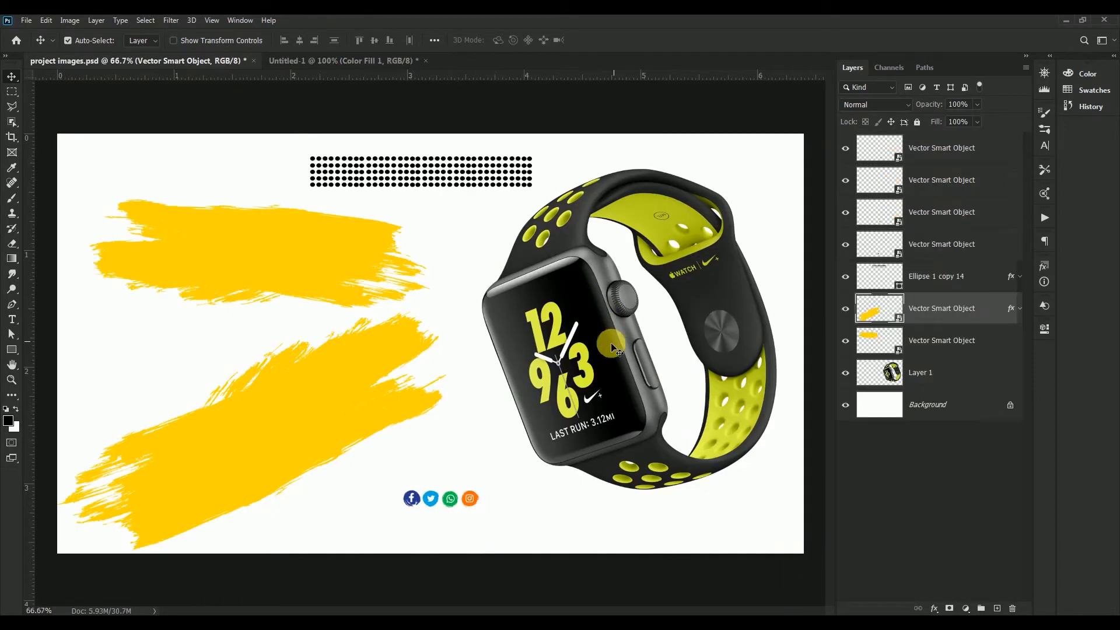
{"action": "left_click", "coordinate": [611, 346]}
{"action": "left_click_drag", "start_coordinate": [594, 366], "coordinate": [406, 343]}
{"action": "mouse_move", "coordinate": [961, 217]}
{"action": "left_mouse_down"}
{"action": "mouse_move", "coordinate": [974, 162]}
{"action": "mouse_move", "coordinate": [961, 172]}
{"action": "mouse_move", "coordinate": [958, 130]}
{"action": "mouse_move", "coordinate": [964, 141]}
{"action": "left_mouse_up"}
{"action": "right_click", "coordinate": [966, 152]}
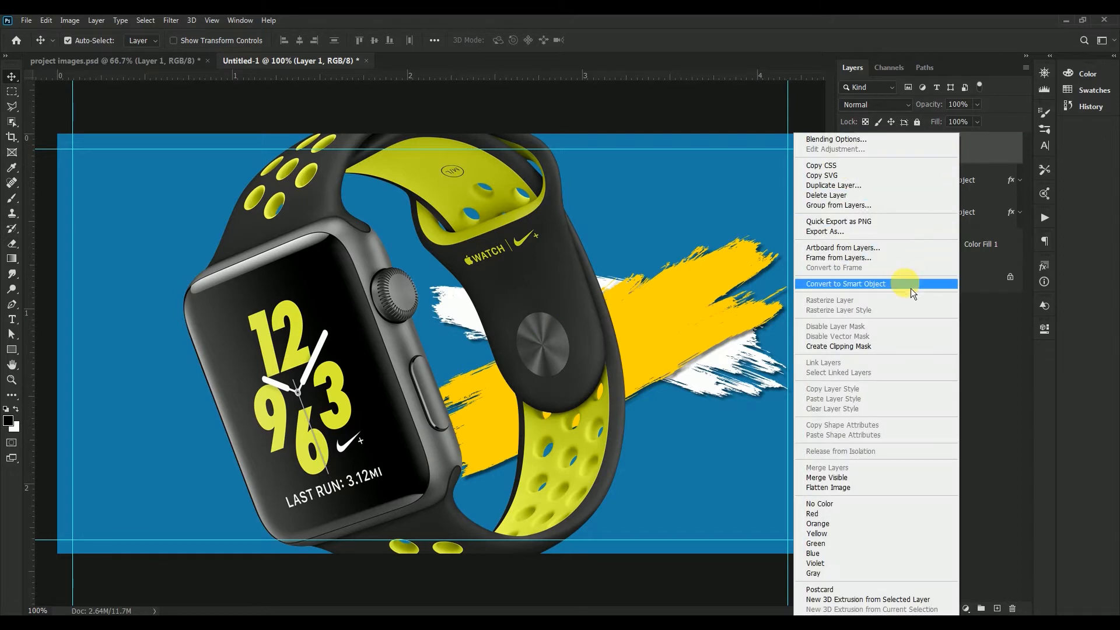
{"action": "left_click", "coordinate": [904, 221]}
Step: Transform the watch to about 38% width and 42% height, rotated about 20.7°, and place it over the brush strokes' left part
{"action": "key", "text": "ctrl"}
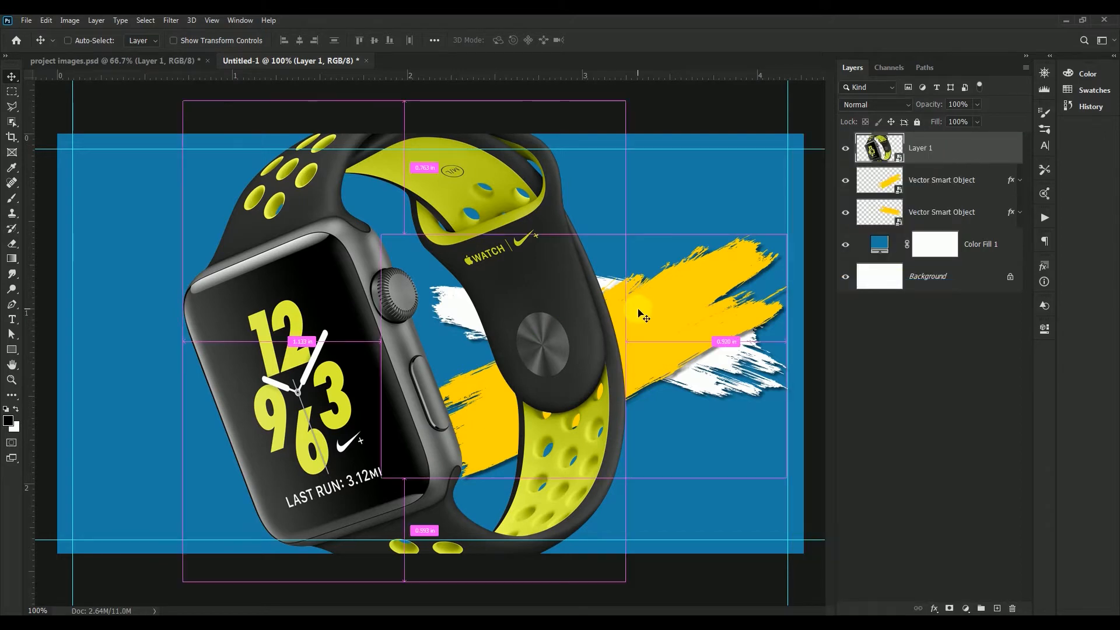
{"action": "key", "text": "ctrl+t"}
{"action": "left_click_drag", "start_coordinate": [626, 581], "coordinate": [352, 297]}
{"action": "left_click_drag", "start_coordinate": [283, 250], "coordinate": [381, 368]}
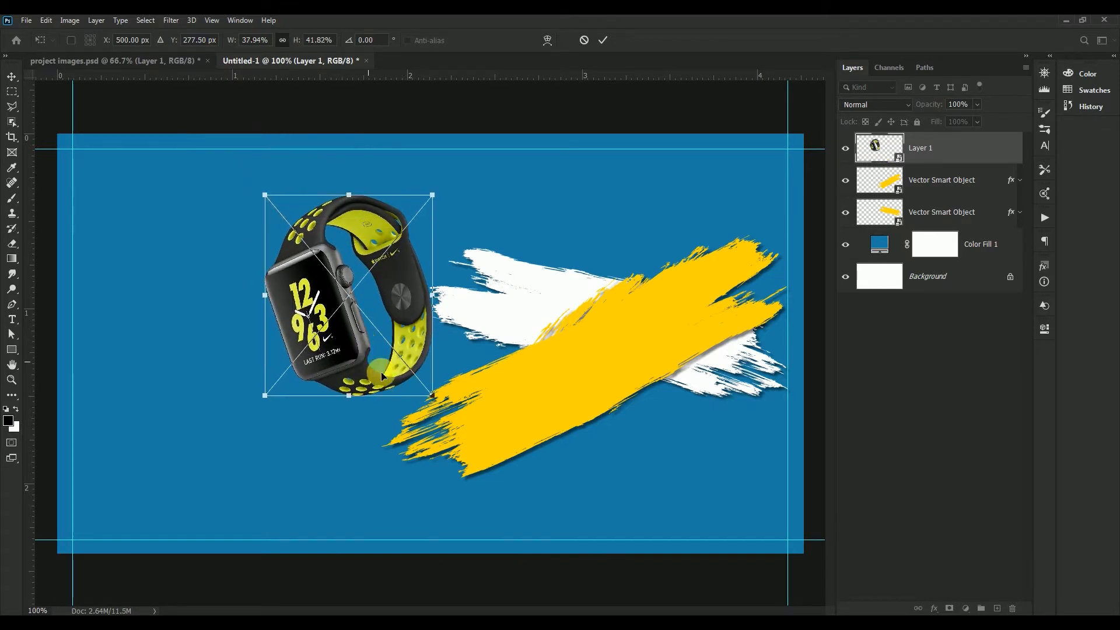
{"action": "left_click_drag", "start_coordinate": [429, 409], "coordinate": [392, 434]}
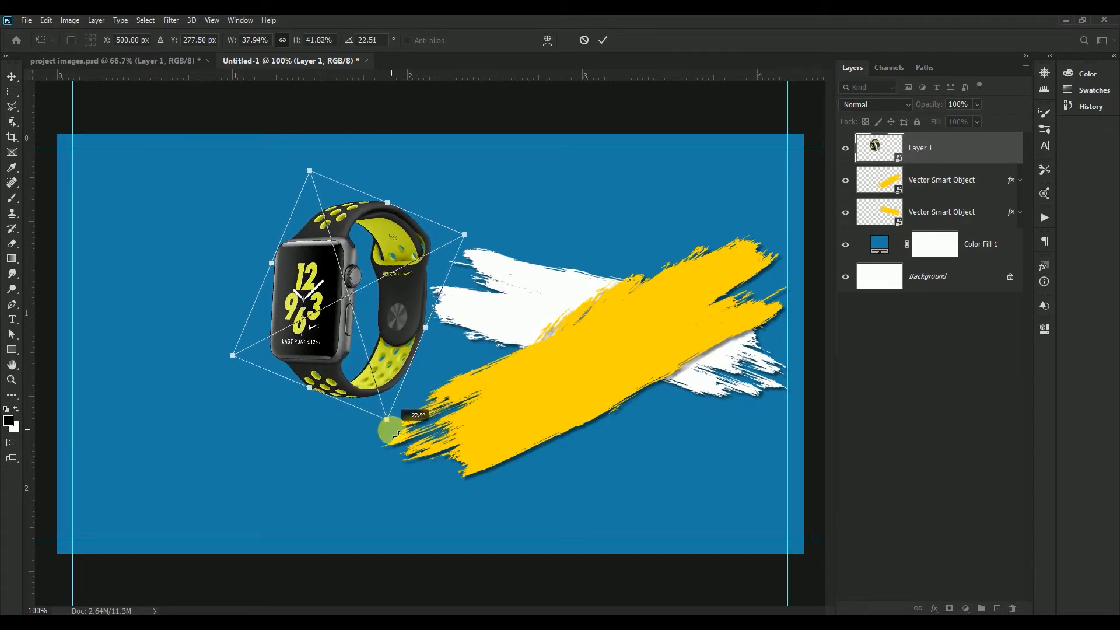
{"action": "left_click_drag", "start_coordinate": [348, 340], "coordinate": [527, 363]}
{"action": "left_click", "coordinate": [604, 40]}
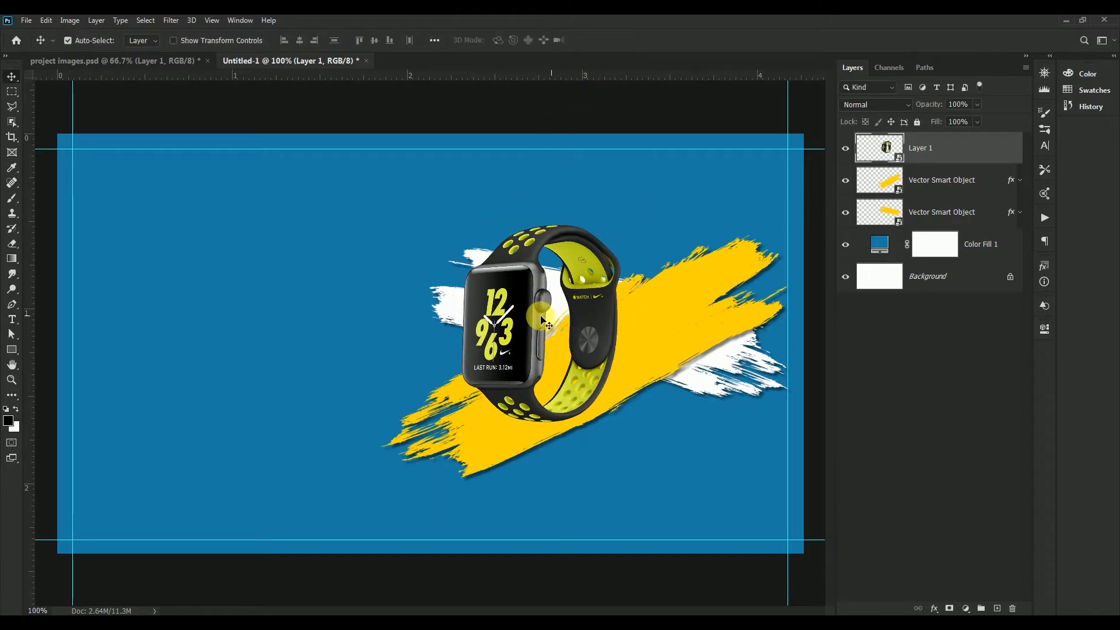
Step: Duplicate the watch and scale the copy to about 33.5% width and 37% height, overlapping the original's lower right side
{"action": "left_click_drag", "start_coordinate": [524, 321], "coordinate": [602, 350]}
{"action": "key", "text": "ctrl+t"}
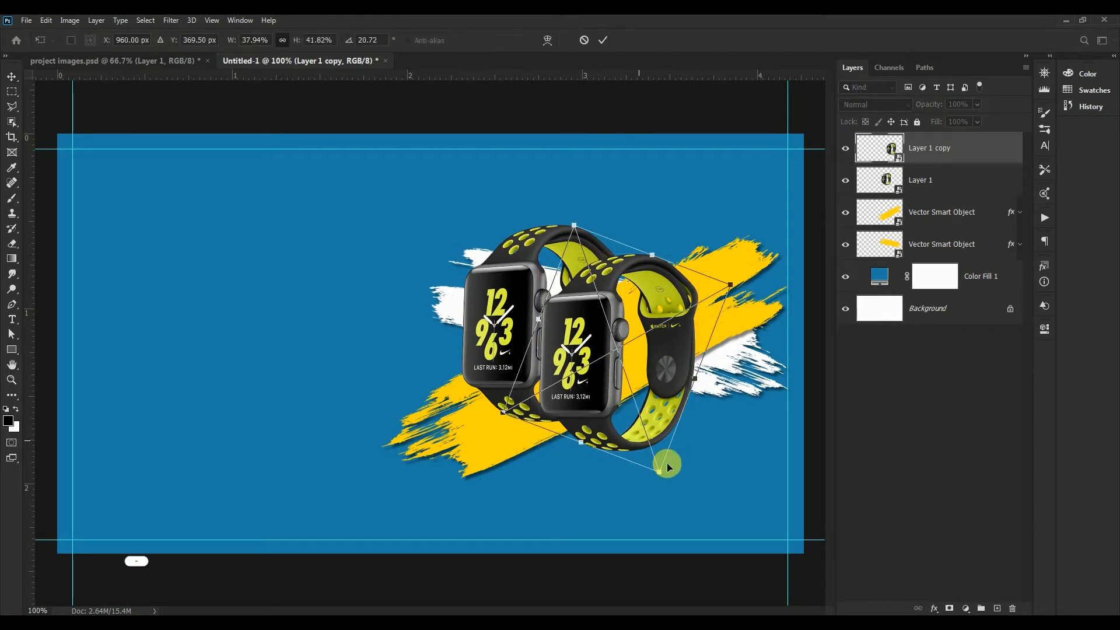
{"action": "left_click_drag", "start_coordinate": [657, 467], "coordinate": [653, 447]}
{"action": "left_click_drag", "start_coordinate": [582, 369], "coordinate": [602, 388]}
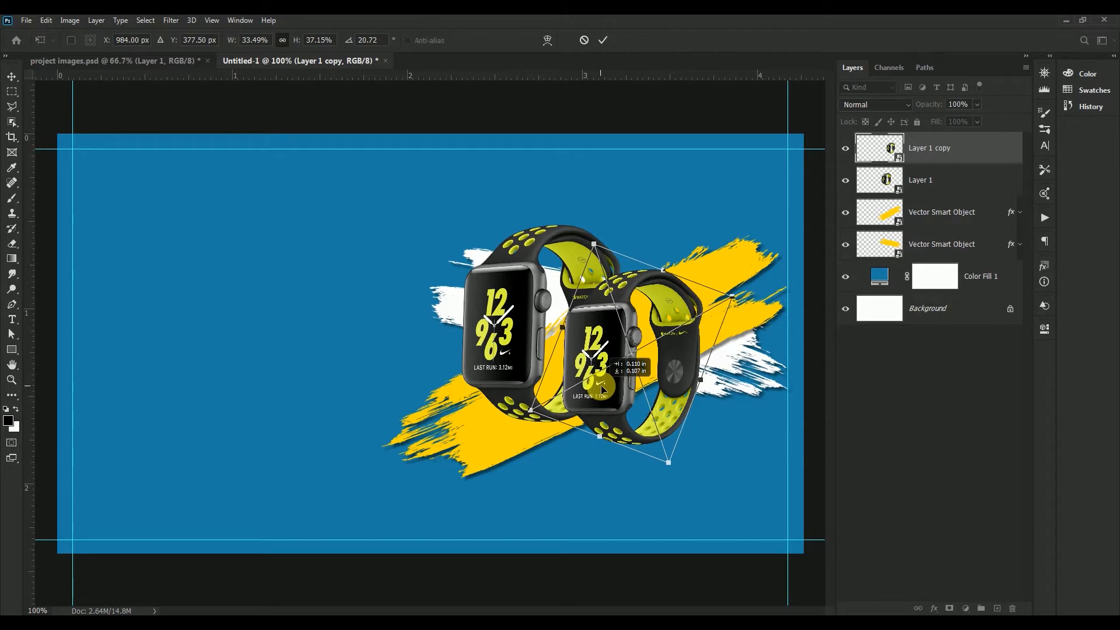
{"action": "left_click_drag", "start_coordinate": [603, 390], "coordinate": [603, 389]}
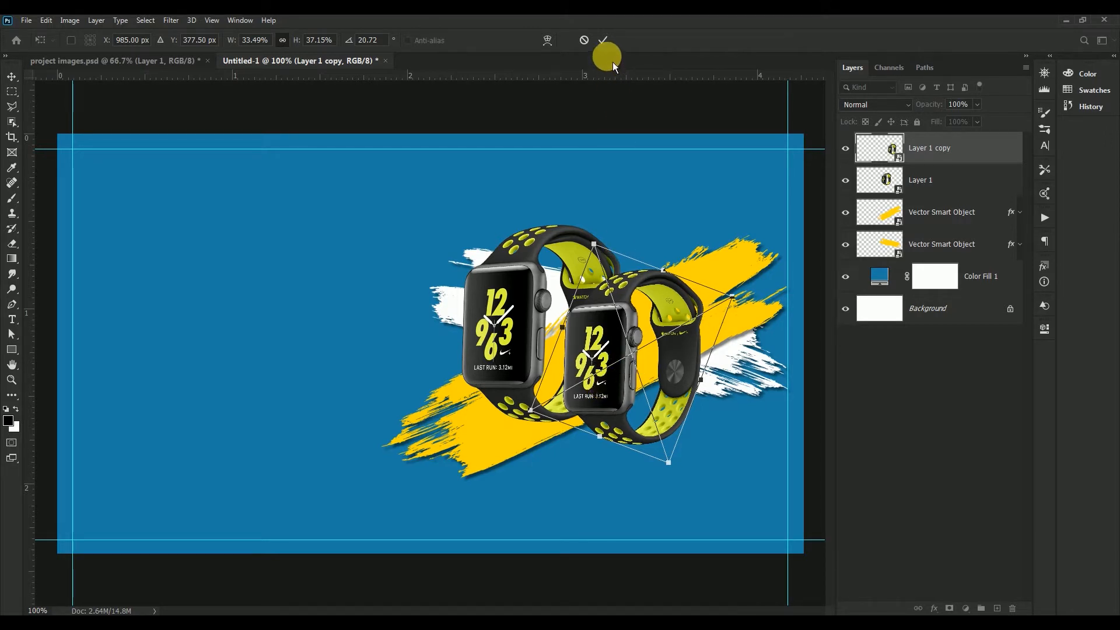
{"action": "left_click", "coordinate": [604, 41]}
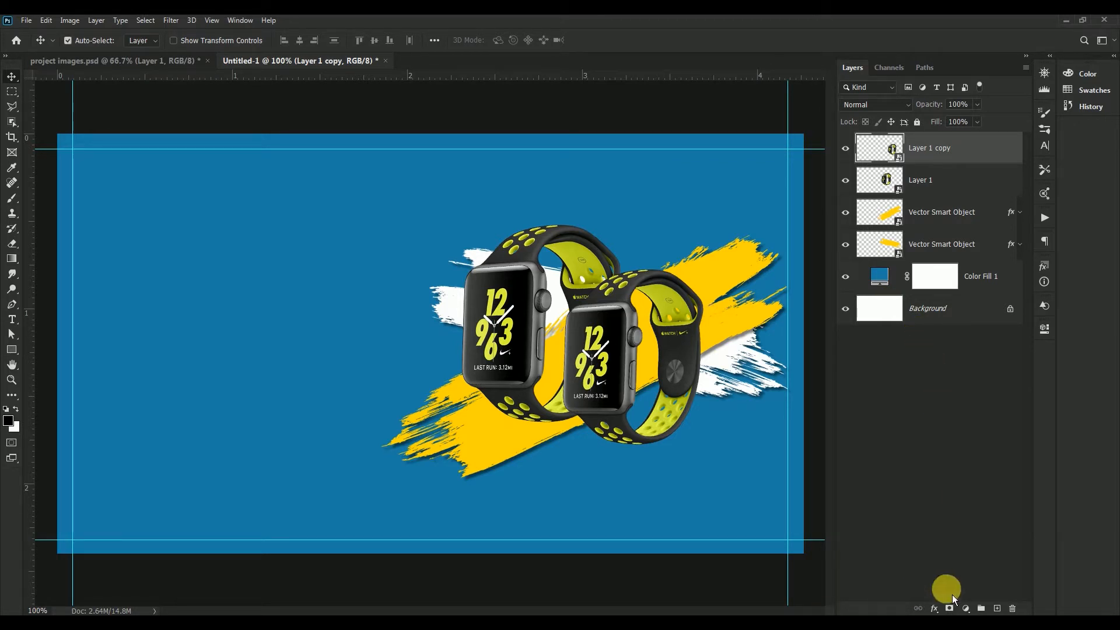
Step: Add the black text "NEW SPORTS WATCH" in Bebas Neue Regular, 13 pt, and place it in the banner's upper-left area
{"action": "left_click", "coordinate": [997, 609]}
{"action": "left_click", "coordinate": [12, 319]}
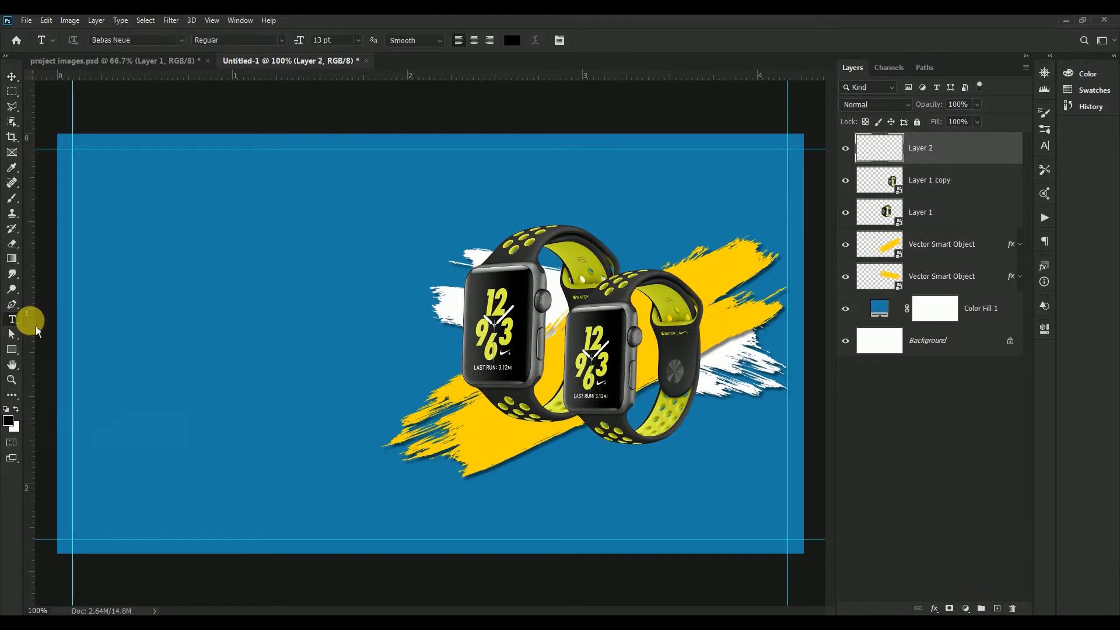
{"action": "left_click", "coordinate": [187, 289]}
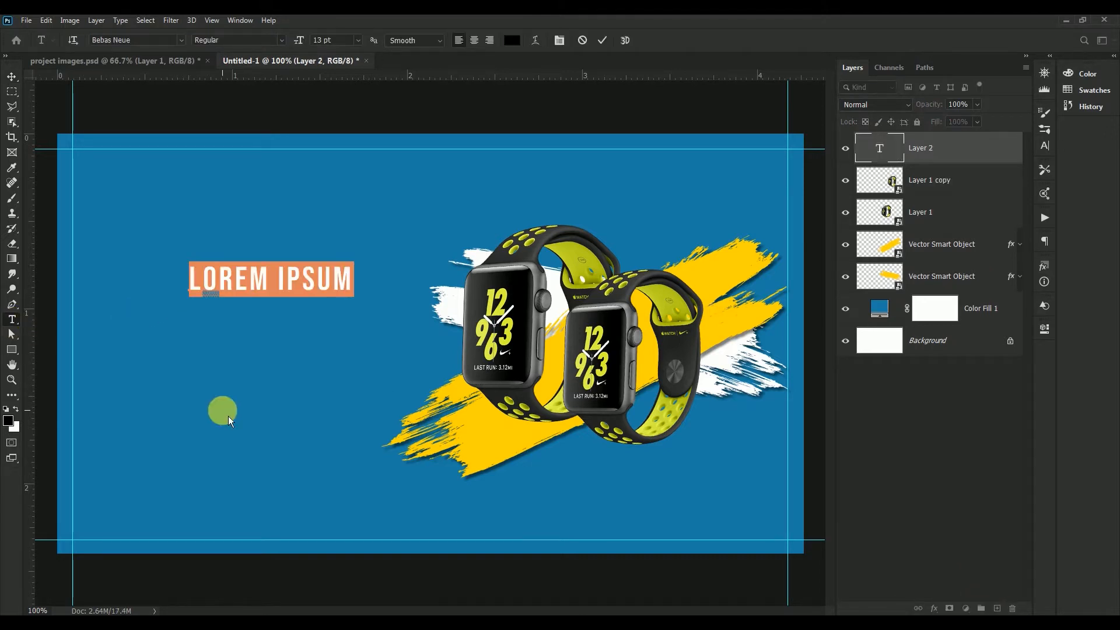
{"action": "type", "text": "NEW"}
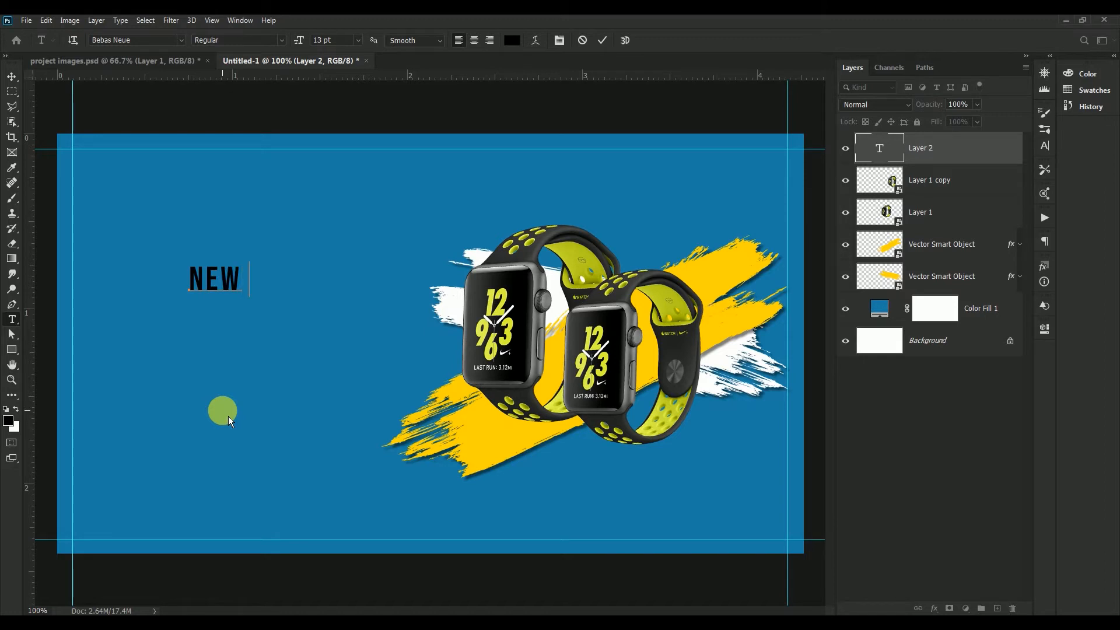
{"action": "type", "text": " SPORTS"}
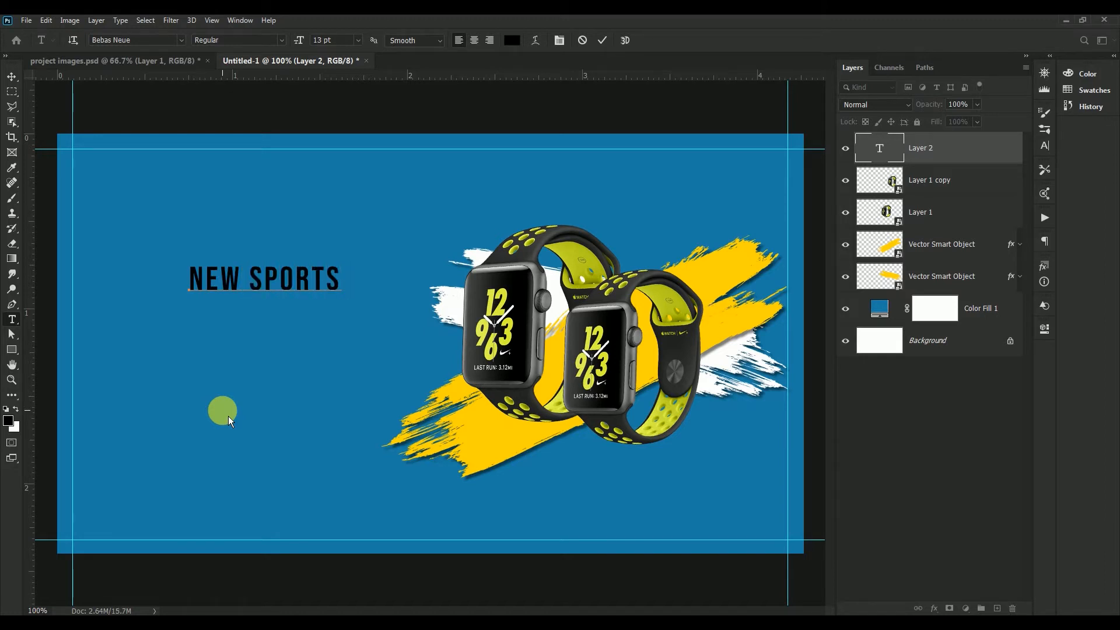
{"action": "type", "text": " WATCH"}
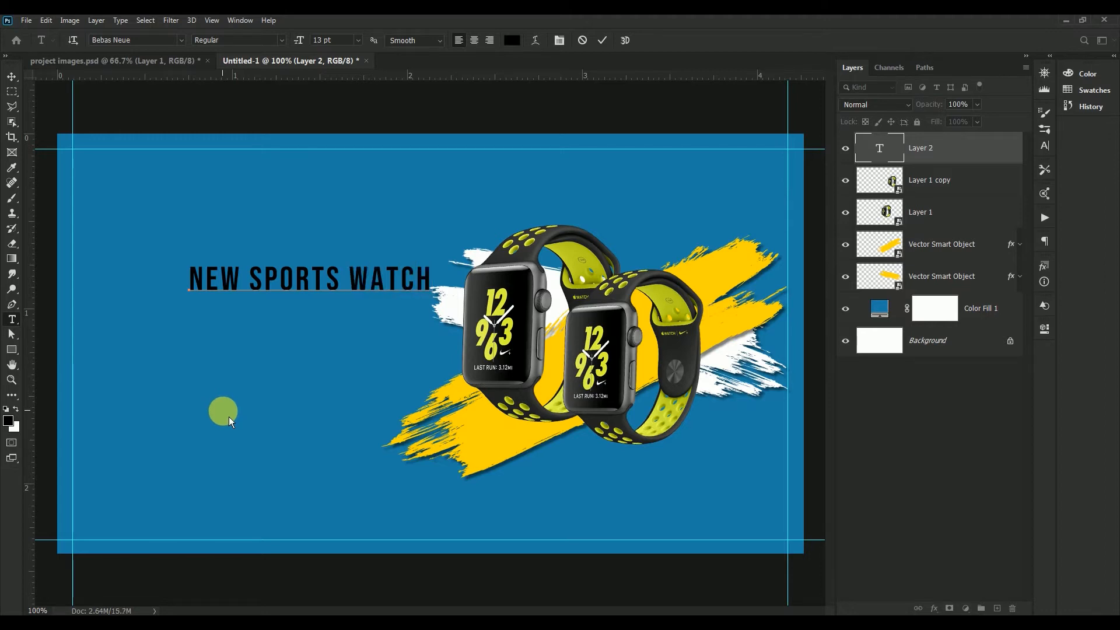
{"action": "left_click", "coordinate": [604, 40]}
{"action": "left_click", "coordinate": [12, 77]}
{"action": "left_click_drag", "start_coordinate": [268, 267], "coordinate": [232, 234]}
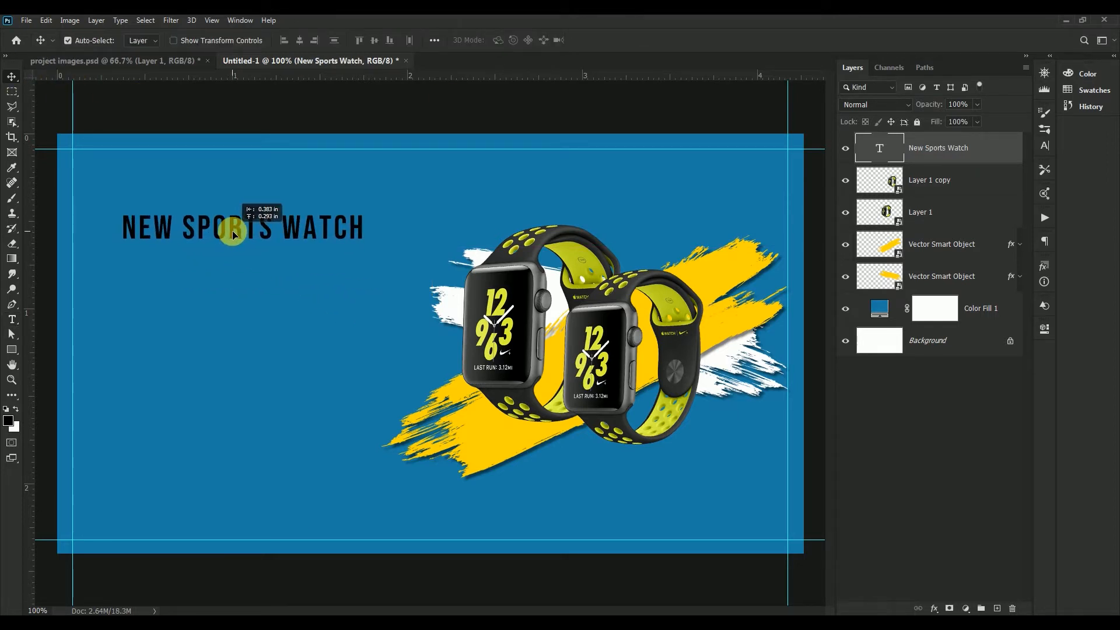
Step: Scale both watches and both brush strokes together to about 95% width and 92% height, and deselect them
{"action": "left_click", "coordinate": [862, 191]}
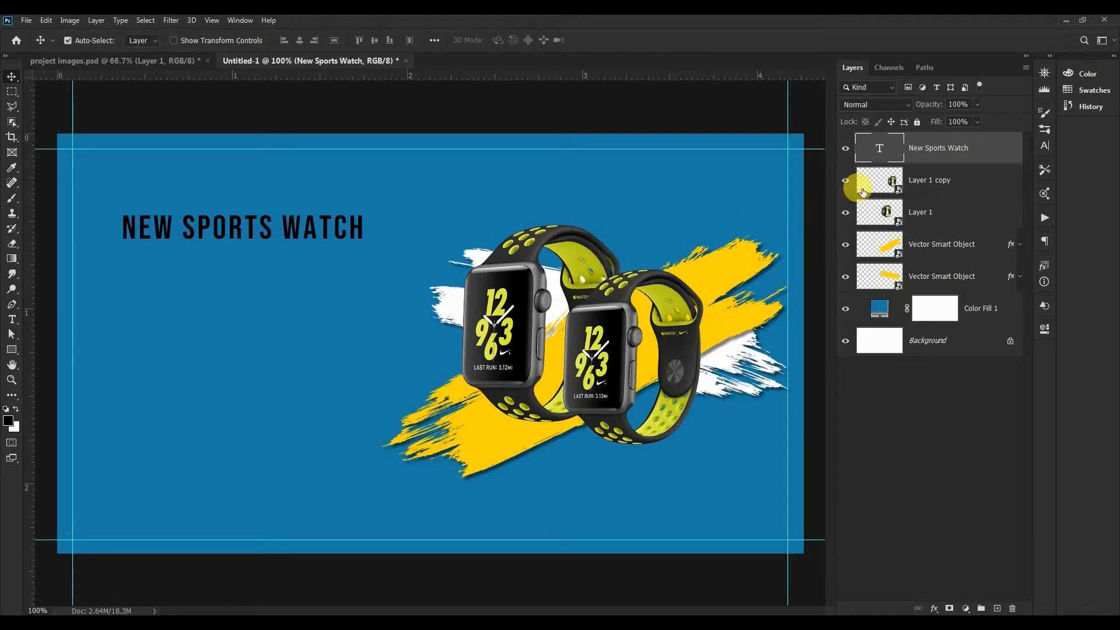
{"action": "left_click", "coordinate": [886, 273], "text": "shift"}
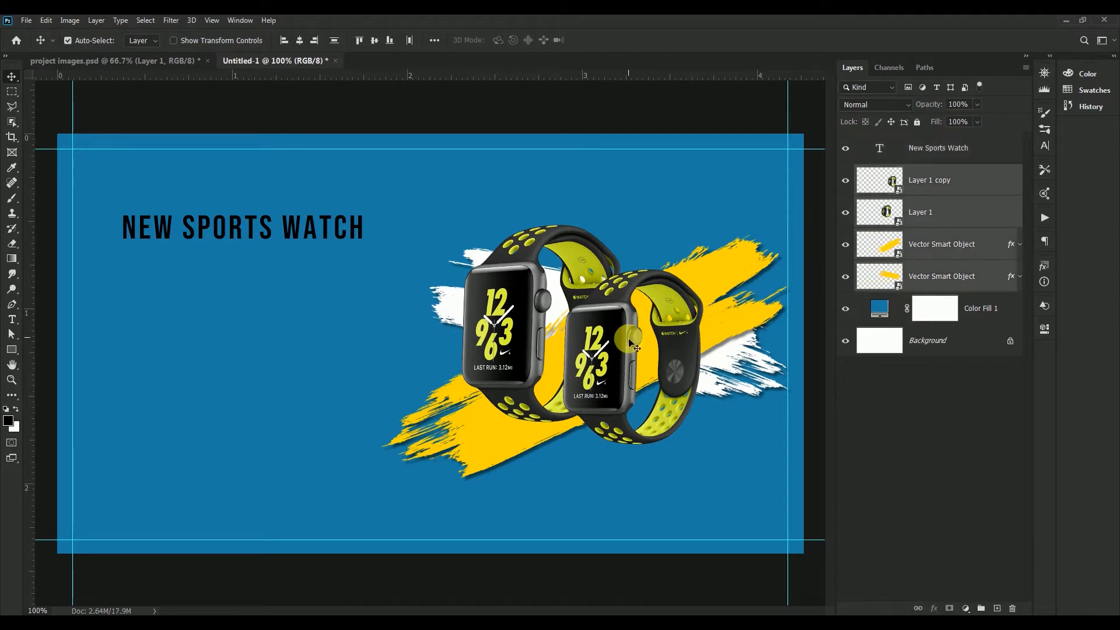
{"action": "key", "text": "ctrl"}
{"action": "key", "text": "ctrl+t"}
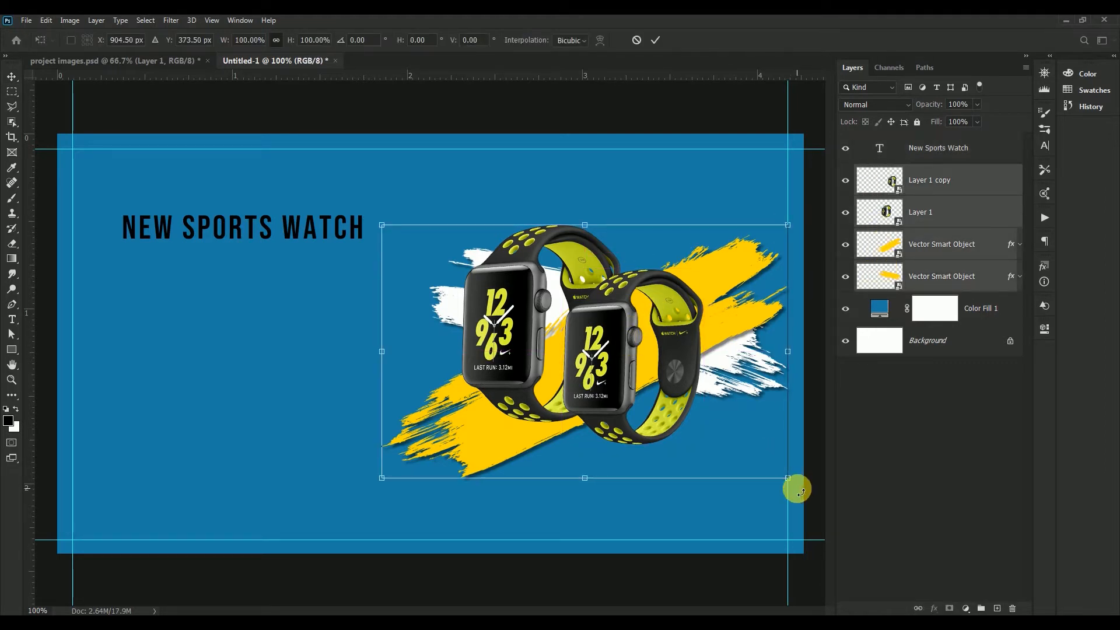
{"action": "mouse_move", "coordinate": [788, 482]}
{"action": "left_mouse_down"}
{"action": "mouse_move", "coordinate": [766, 455]}
{"action": "mouse_move", "coordinate": [774, 474]}
{"action": "left_mouse_up"}
{"action": "left_click_drag", "start_coordinate": [778, 473], "coordinate": [779, 474]}
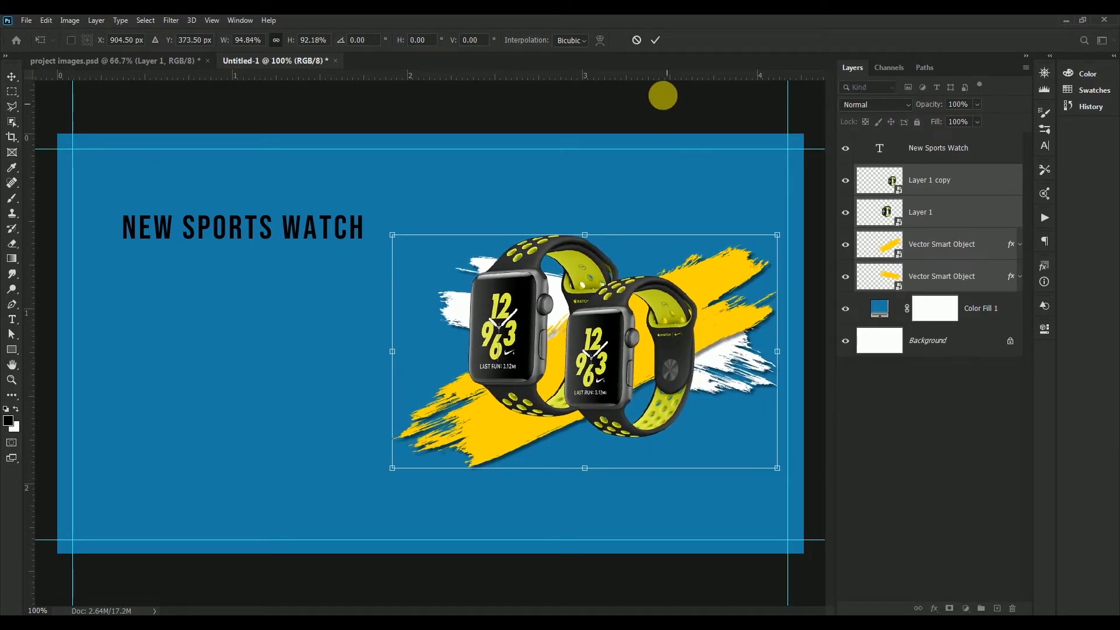
{"action": "left_click", "coordinate": [654, 44]}
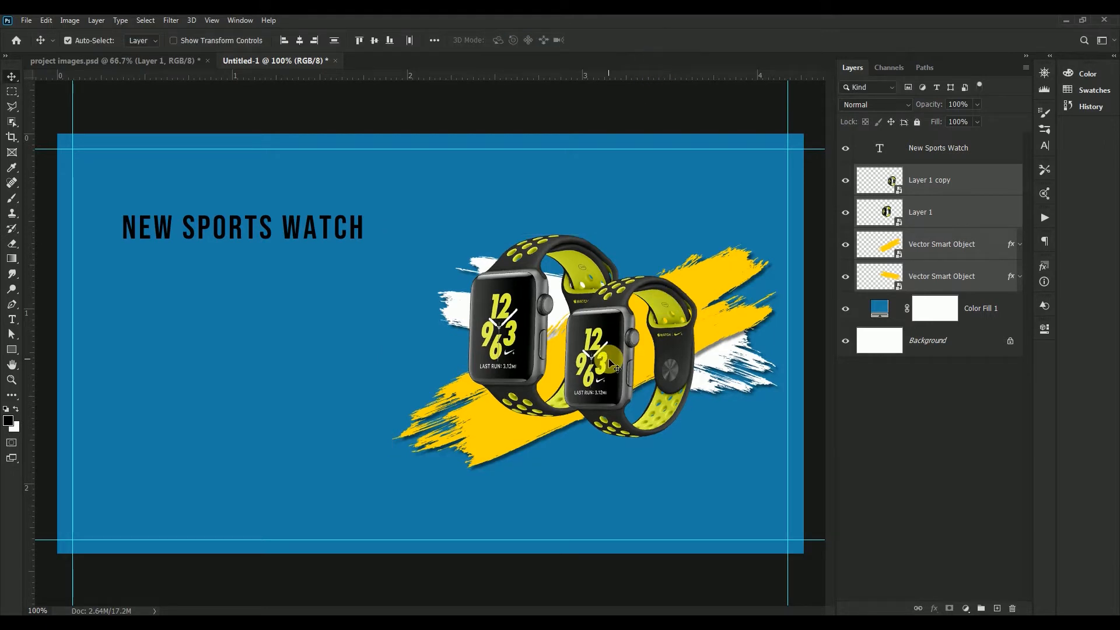
{"action": "left_click", "coordinate": [613, 486]}
Step: Recolour the smaller watch copy with a clipped Hue/Saturation adjustment layer set to Hue -86 and Saturation +30
{"action": "left_click", "coordinate": [599, 391]}
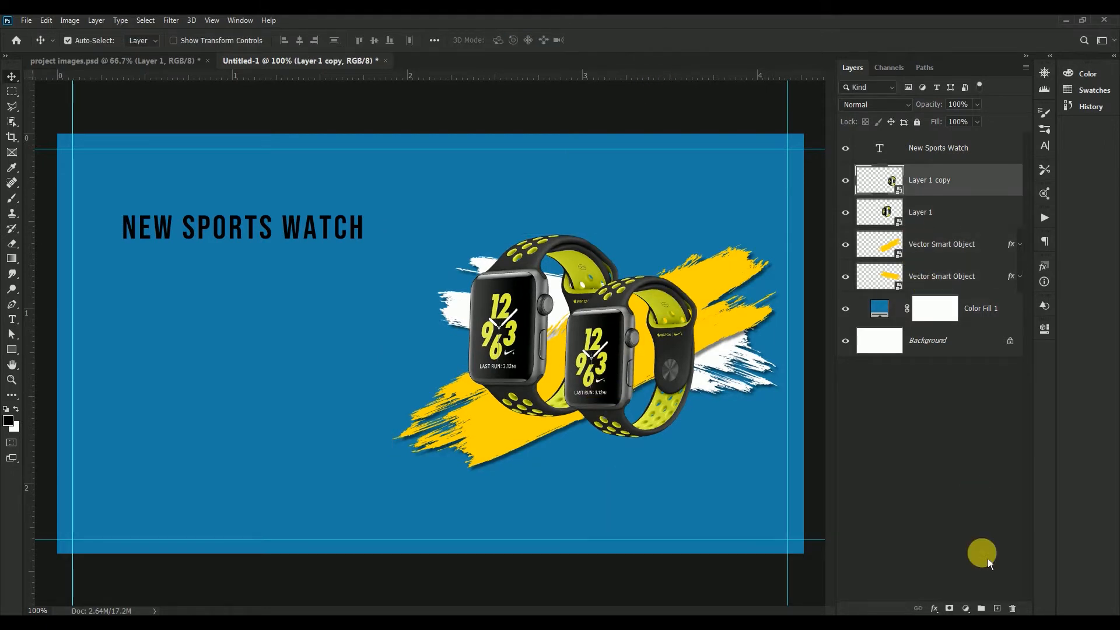
{"action": "left_click", "coordinate": [965, 608]}
{"action": "left_click", "coordinate": [998, 497]}
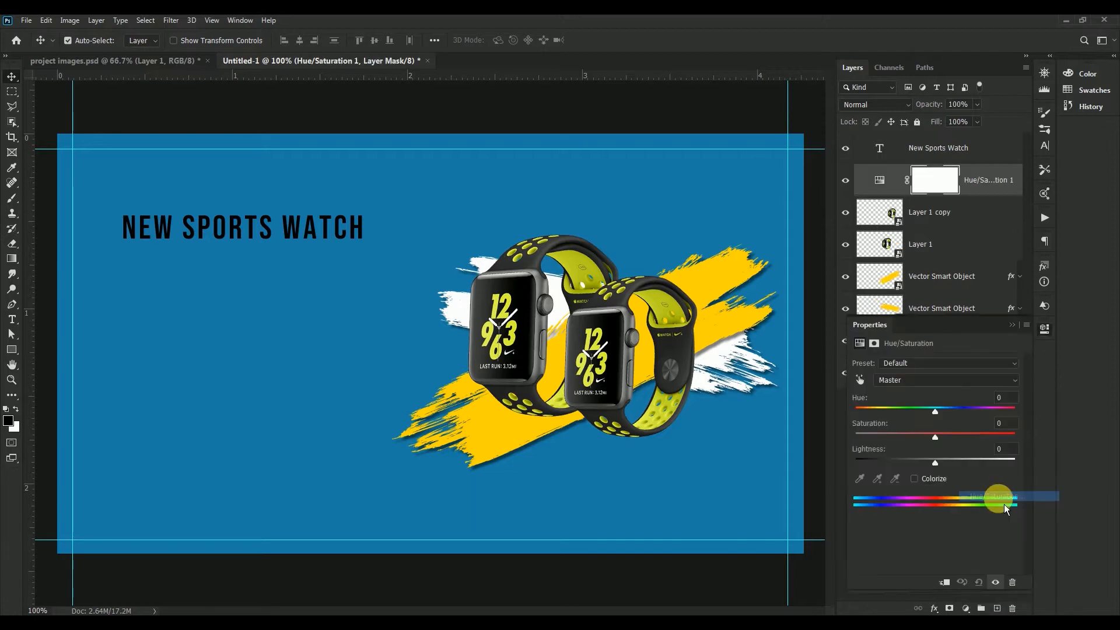
{"action": "left_click", "coordinate": [945, 582]}
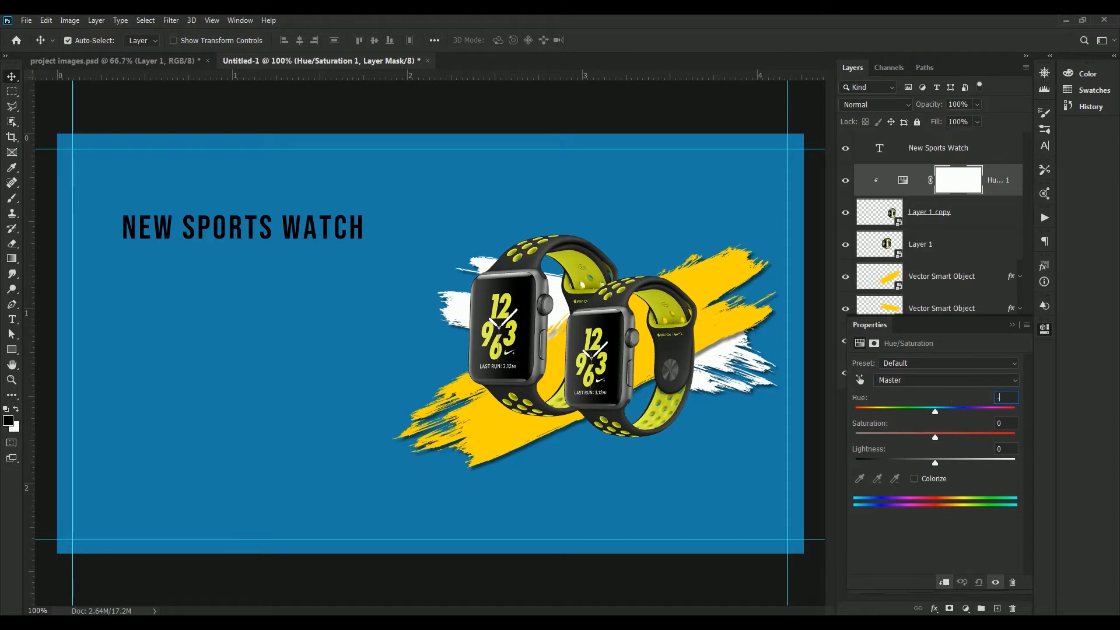
{"action": "type", "text": "86"}
{"action": "left_click", "coordinate": [968, 399]}
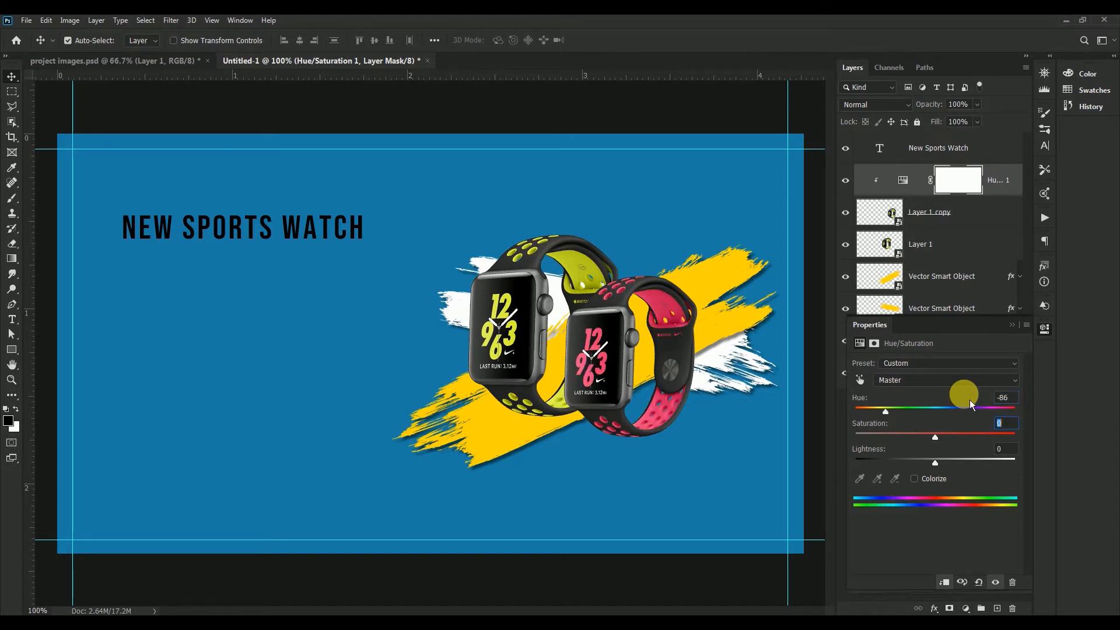
{"action": "type", "text": "+30"}
{"action": "left_click", "coordinate": [1013, 325]}
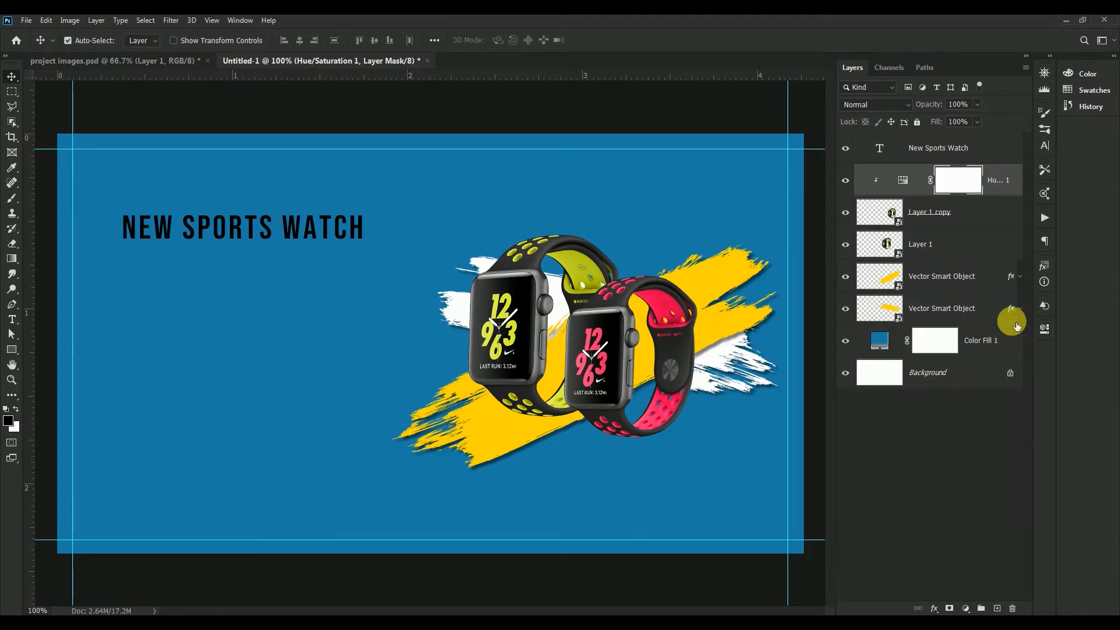
Step: Duplicate the "NEW SPORTS WATCH" text directly below the original and change the copy's wording to "COLLECTION"
{"action": "left_click", "coordinate": [288, 238]}
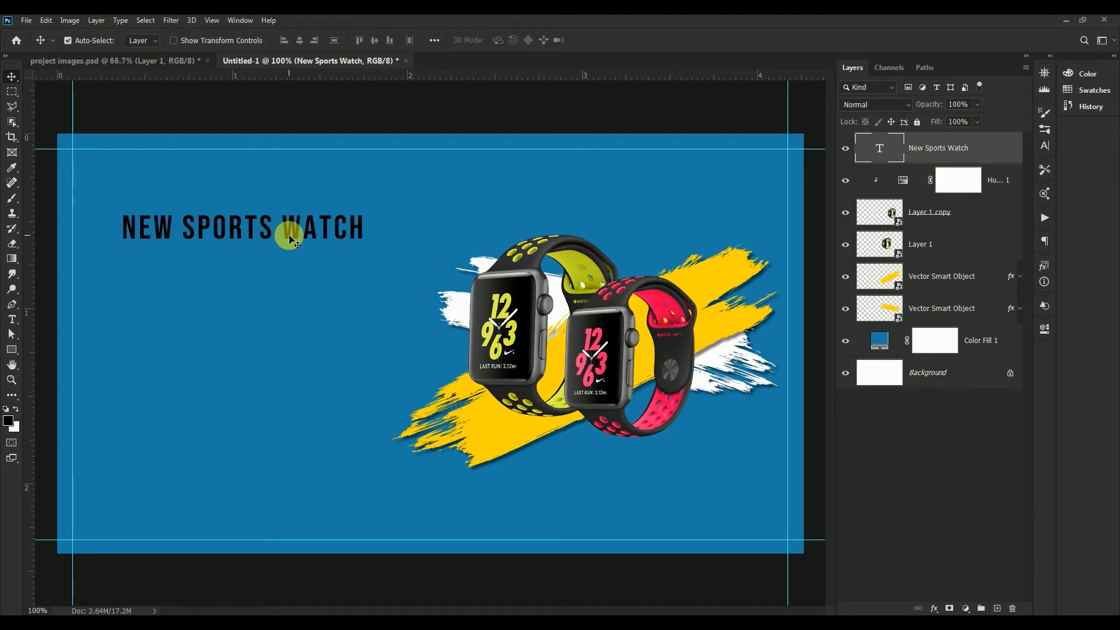
{"action": "left_click_drag", "start_coordinate": [290, 236], "coordinate": [288, 271]}
{"action": "left_click", "coordinate": [12, 319]}
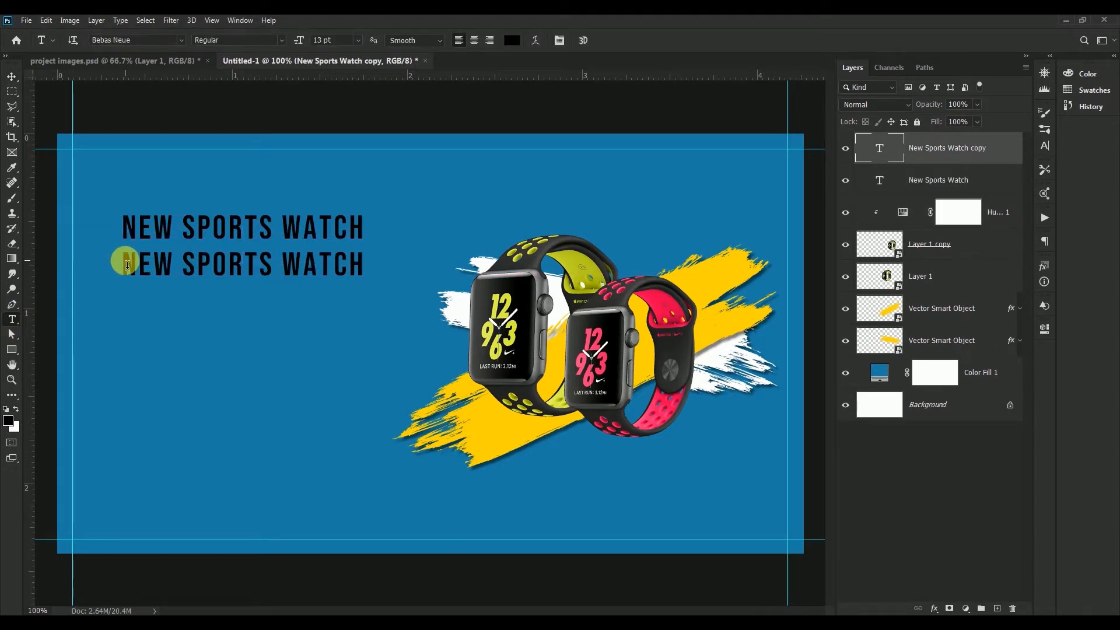
{"action": "left_click_drag", "start_coordinate": [127, 266], "coordinate": [467, 265]}
{"action": "type", "text": "C"}
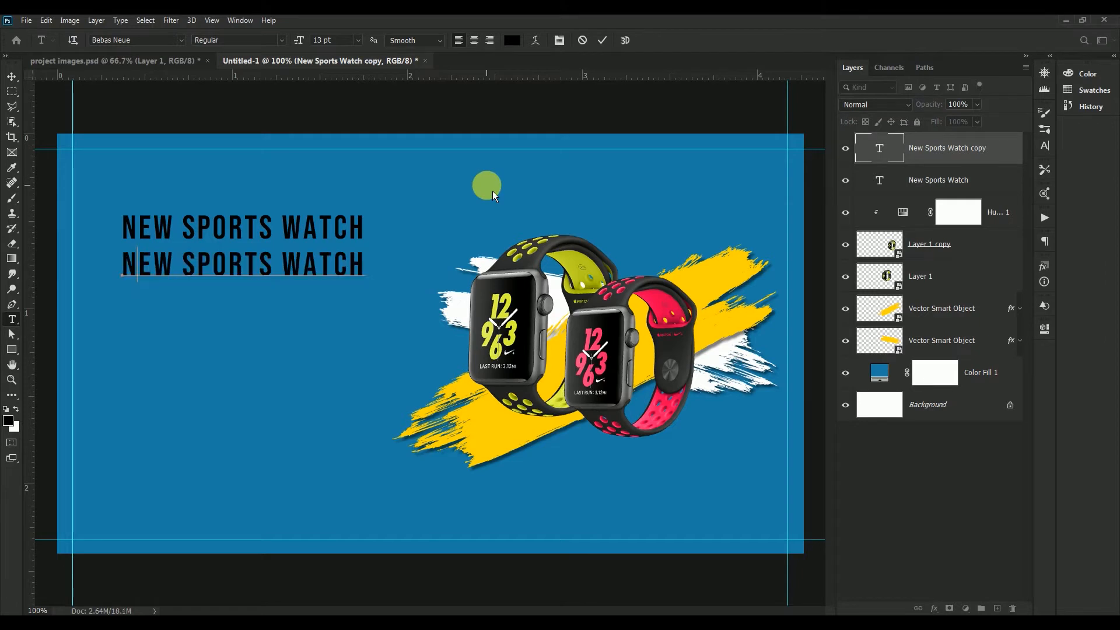
{"action": "type", "text": "OLLECTION"}
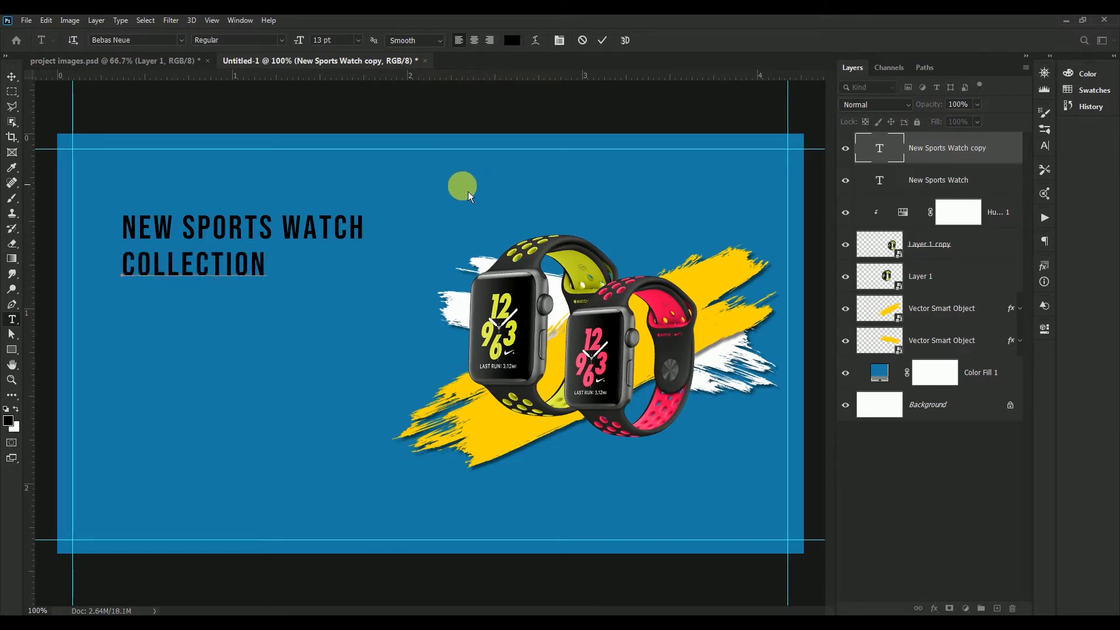
Step: Centre "COLLECTION" horizontally under "NEW SPORTS WATCH" by aligning both text layers, and deselect them
{"action": "left_click", "coordinate": [12, 77]}
{"action": "left_click_drag", "start_coordinate": [197, 267], "coordinate": [256, 264]}
{"action": "left_click", "coordinate": [233, 237], "text": "shift"}
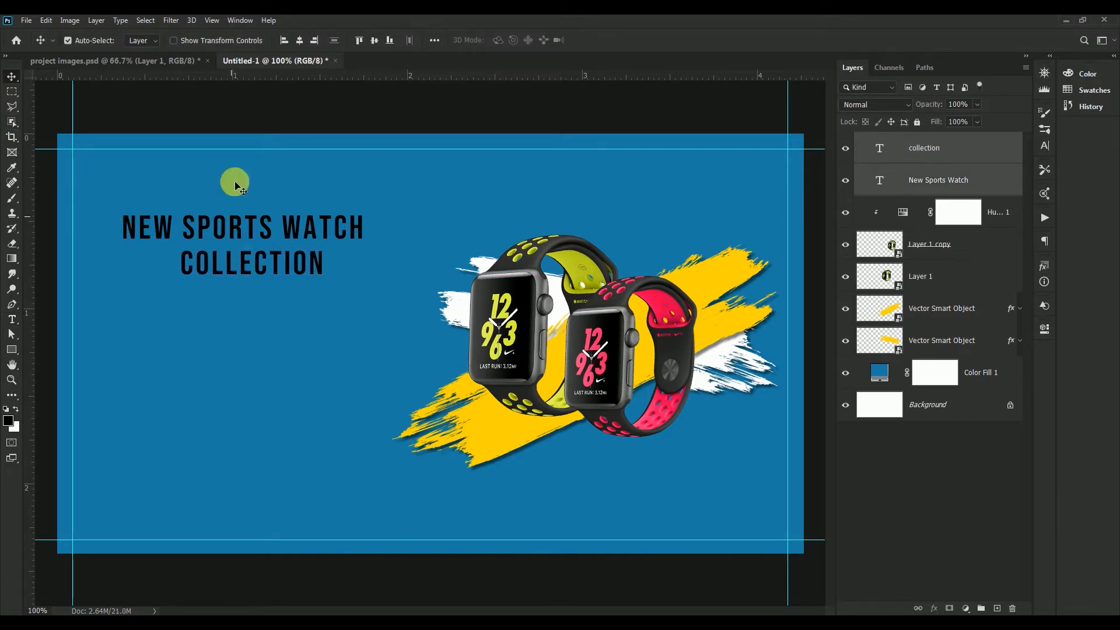
{"action": "left_click", "coordinate": [299, 40]}
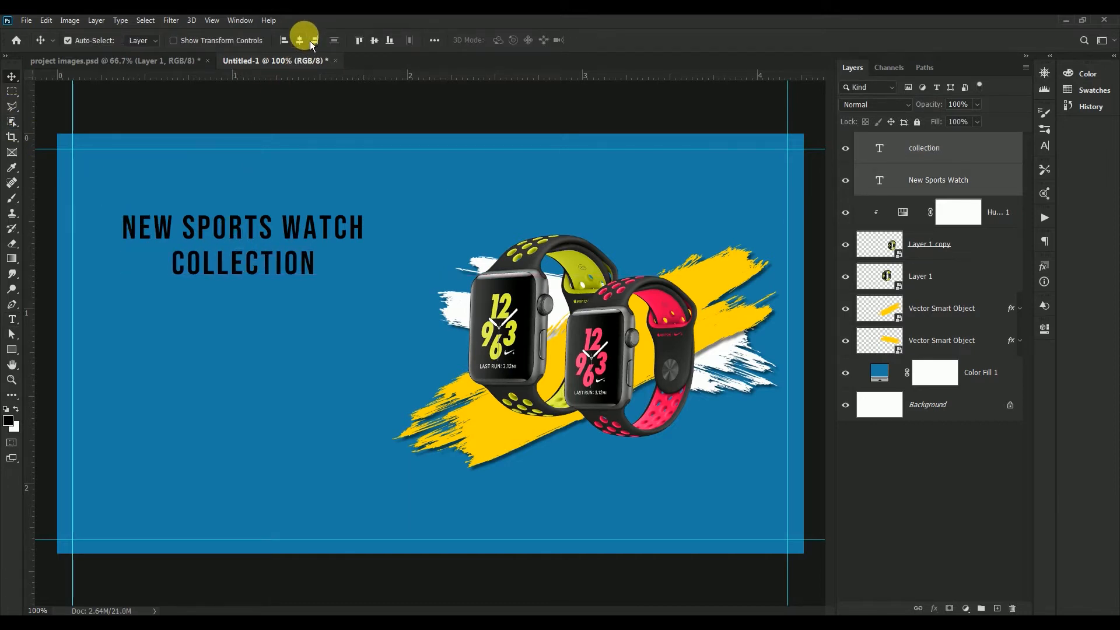
{"action": "left_click", "coordinate": [269, 284]}
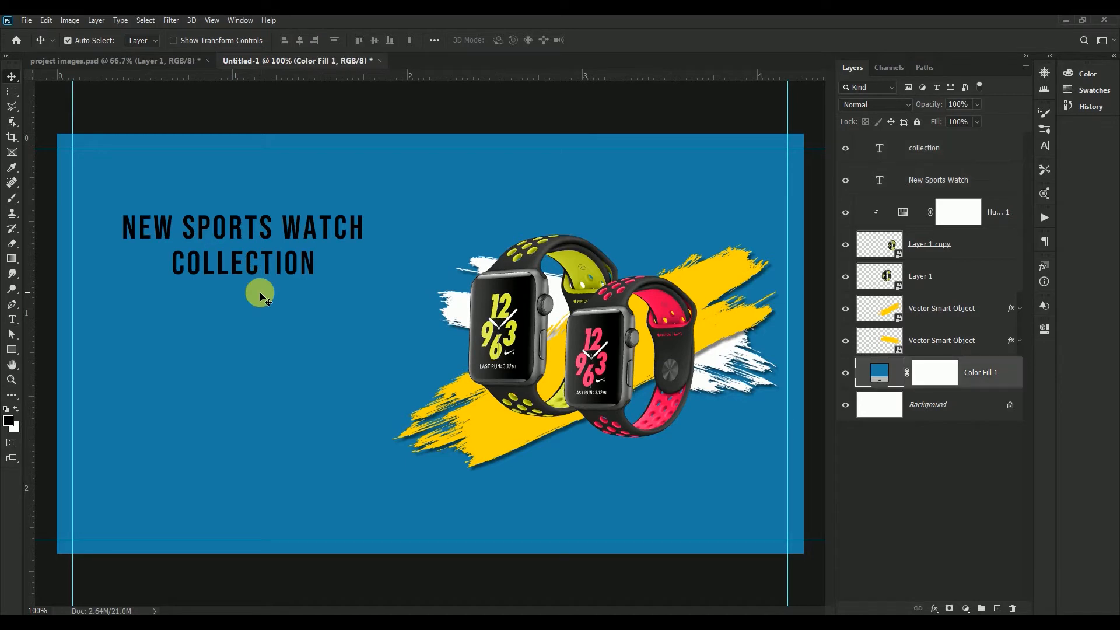
Step: Draw a rectangle about 427 by 53 px behind the "NEW SPORTS WATCH" text, on a new layer beneath it
{"action": "left_click", "coordinate": [304, 232]}
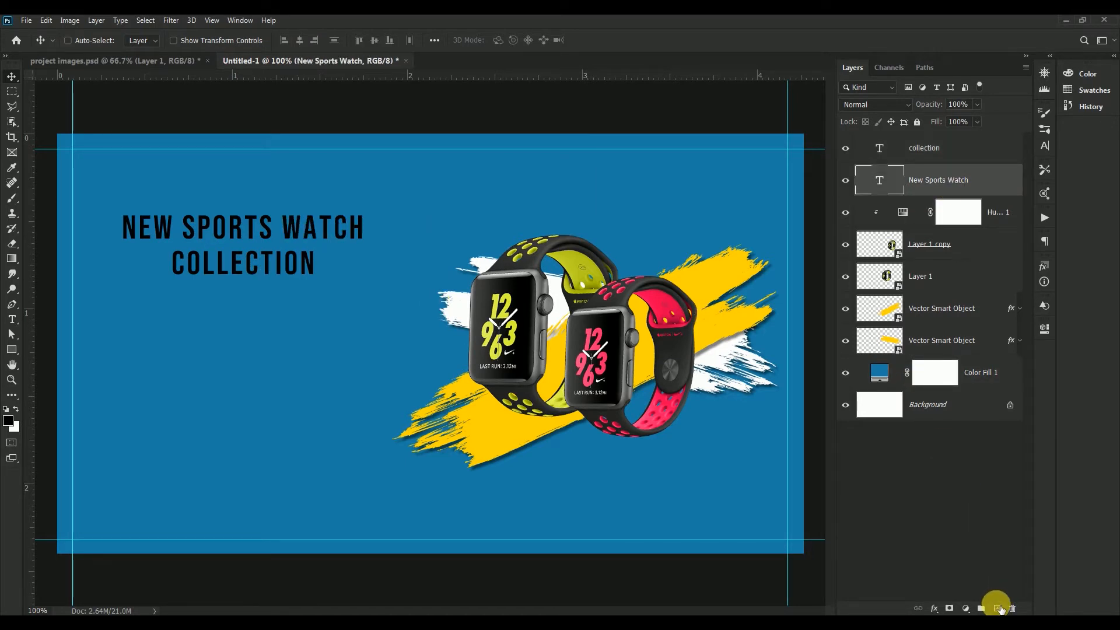
{"action": "left_click", "coordinate": [997, 609]}
{"action": "left_click", "coordinate": [13, 349]}
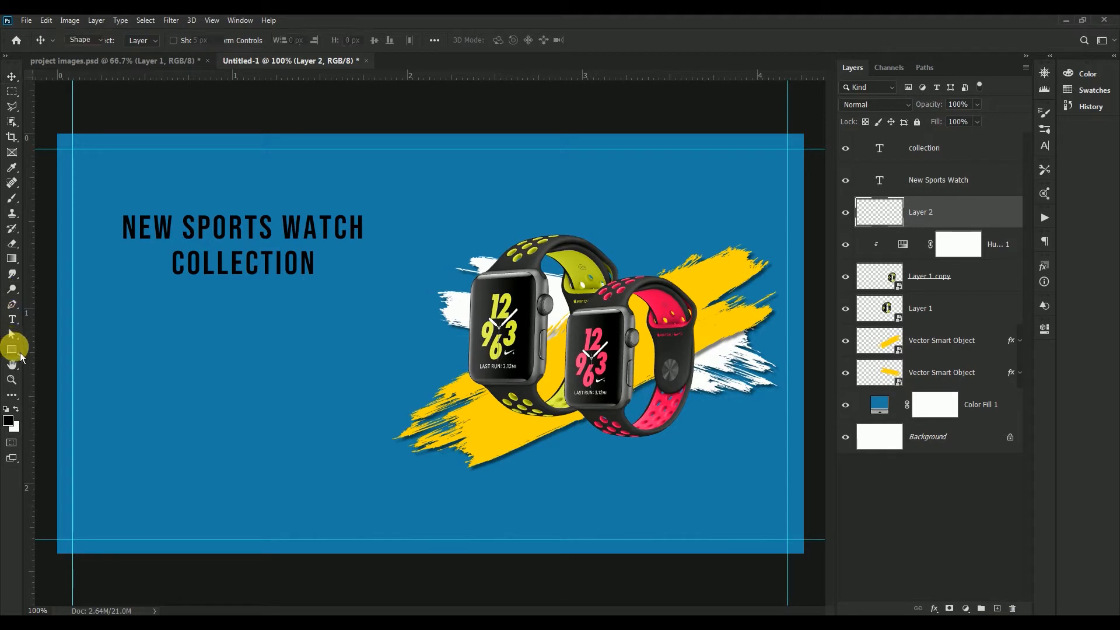
{"action": "left_click_drag", "start_coordinate": [121, 216], "coordinate": [364, 241]}
Step: Set the fill colour of the rectangle behind "NEW SPORTS WATCH" to yellow #ffd400
{"action": "left_click", "coordinate": [133, 40]}
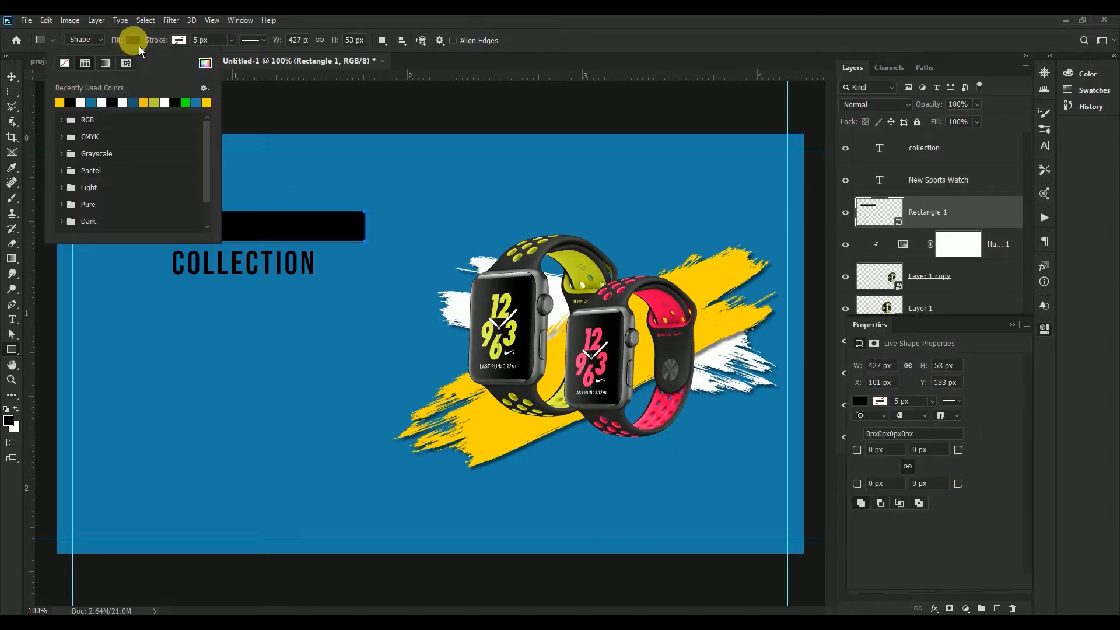
{"action": "left_click", "coordinate": [206, 64]}
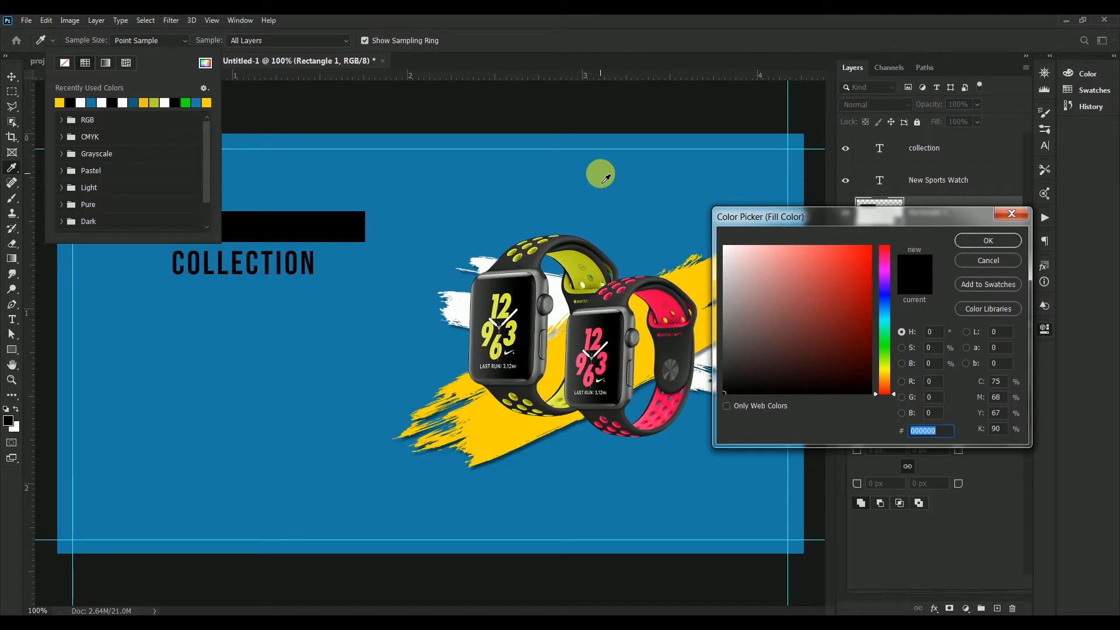
{"action": "type", "text": "ff"}
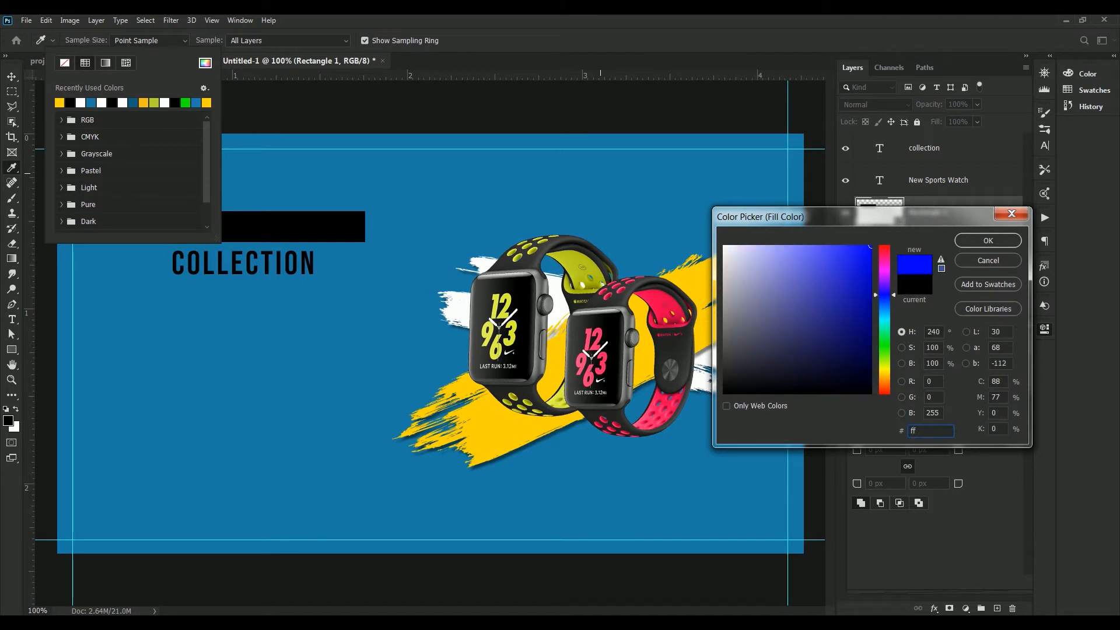
{"action": "type", "text": "d"}
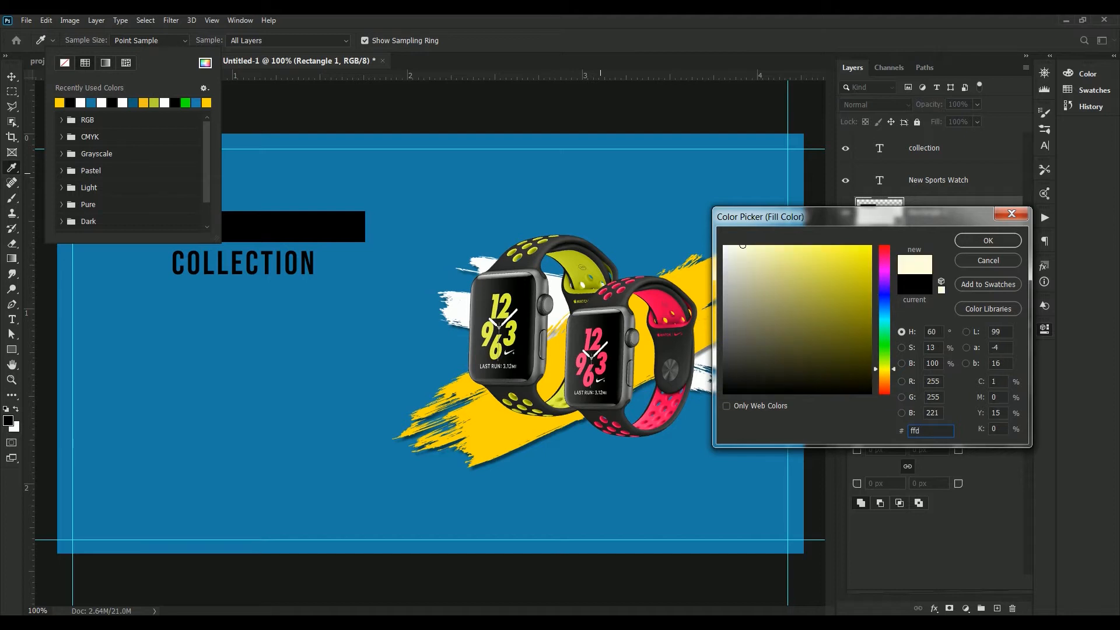
{"action": "type", "text": "400"}
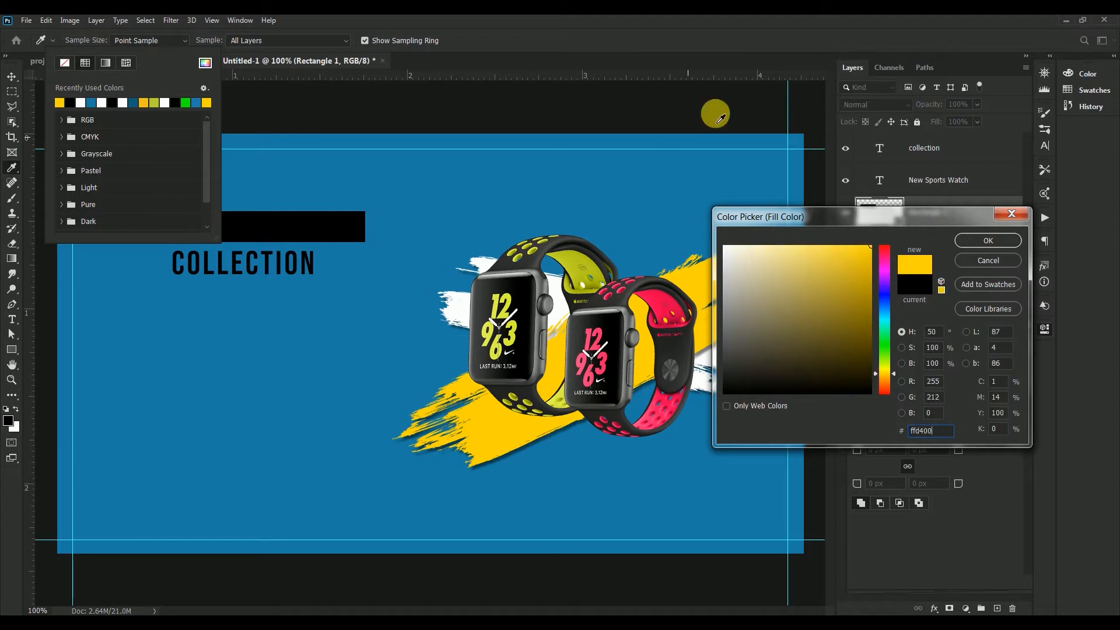
{"action": "left_click", "coordinate": [988, 241]}
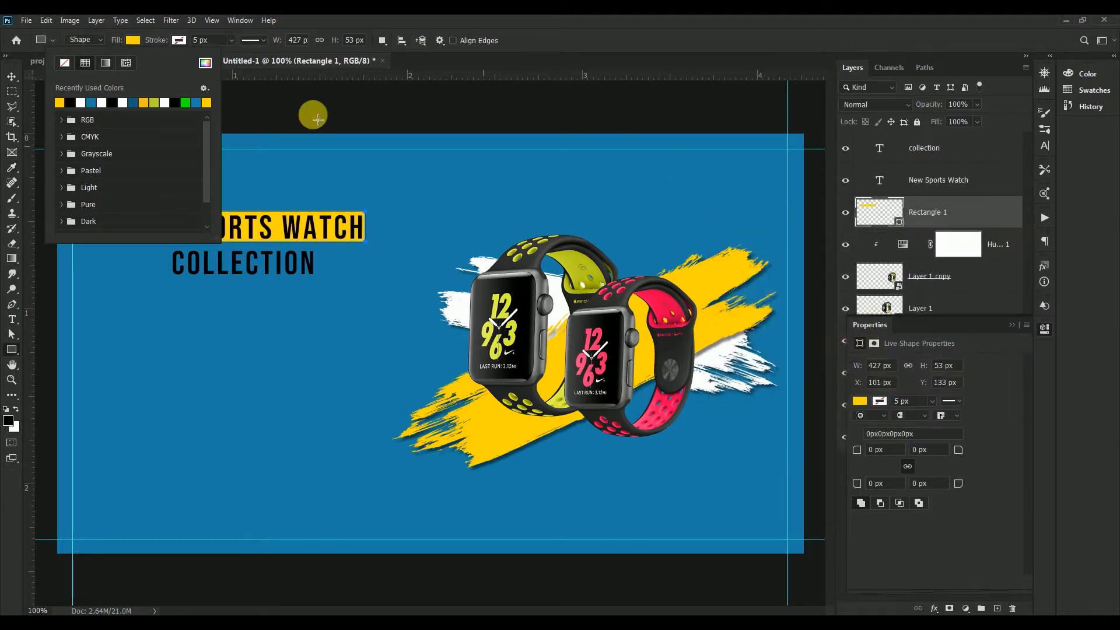
{"action": "left_click", "coordinate": [11, 77]}
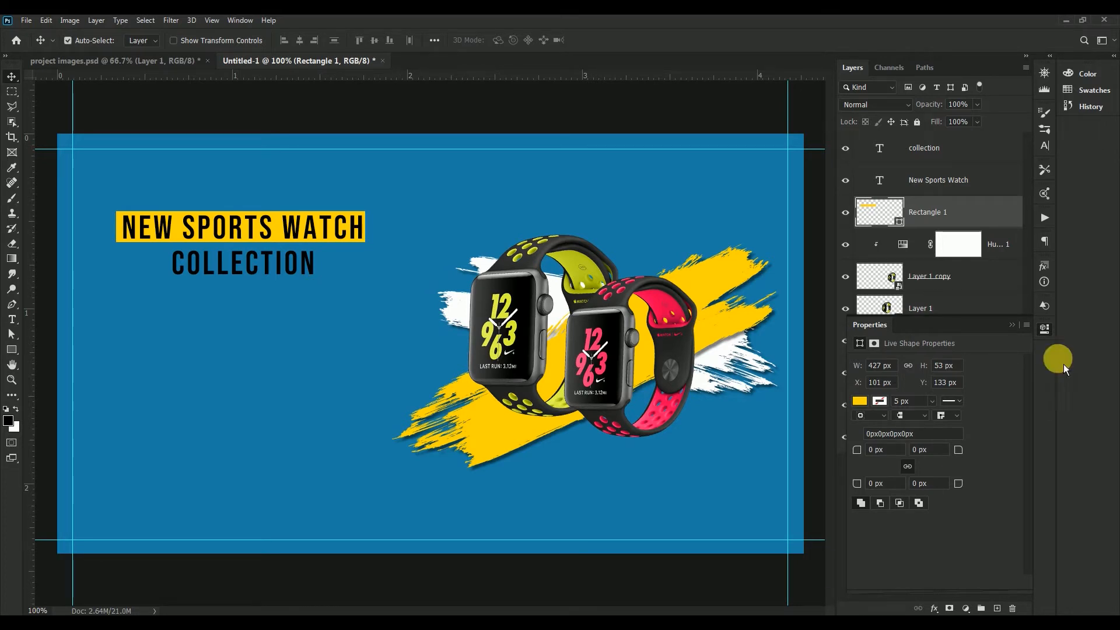
{"action": "left_click", "coordinate": [1013, 324]}
Step: Duplicate the yellow rectangle, move the copy down behind "COLLECTION", and narrow it symmetrically to about 67% width
{"action": "left_click_drag", "start_coordinate": [958, 211], "coordinate": [997, 608]}
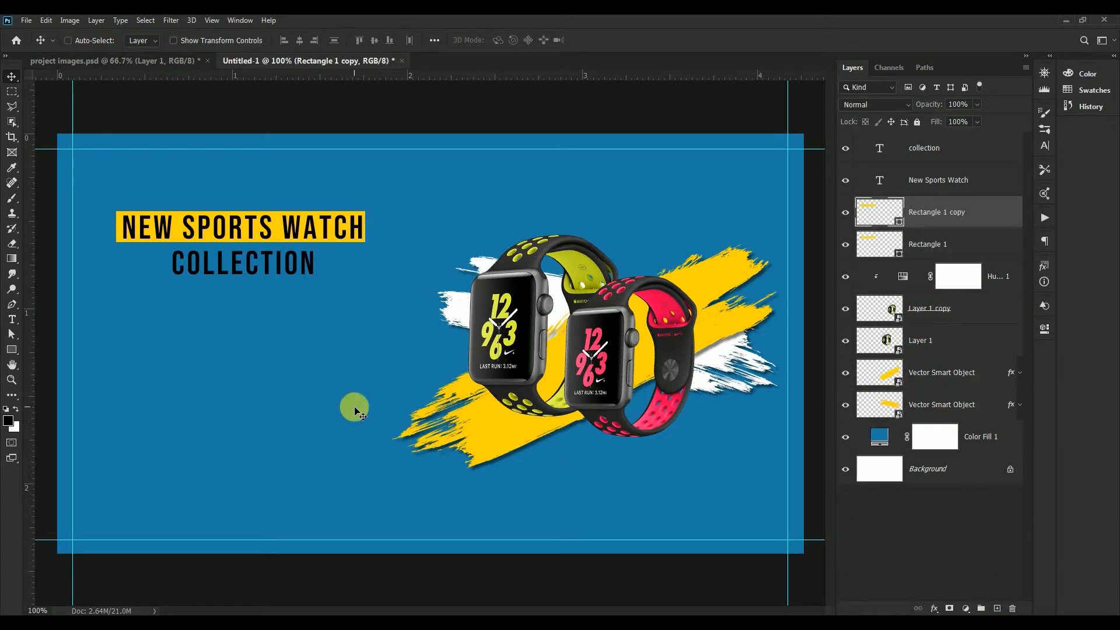
{"action": "key", "text": "ctrl+t"}
{"action": "left_click_drag", "start_coordinate": [281, 232], "coordinate": [280, 268]}
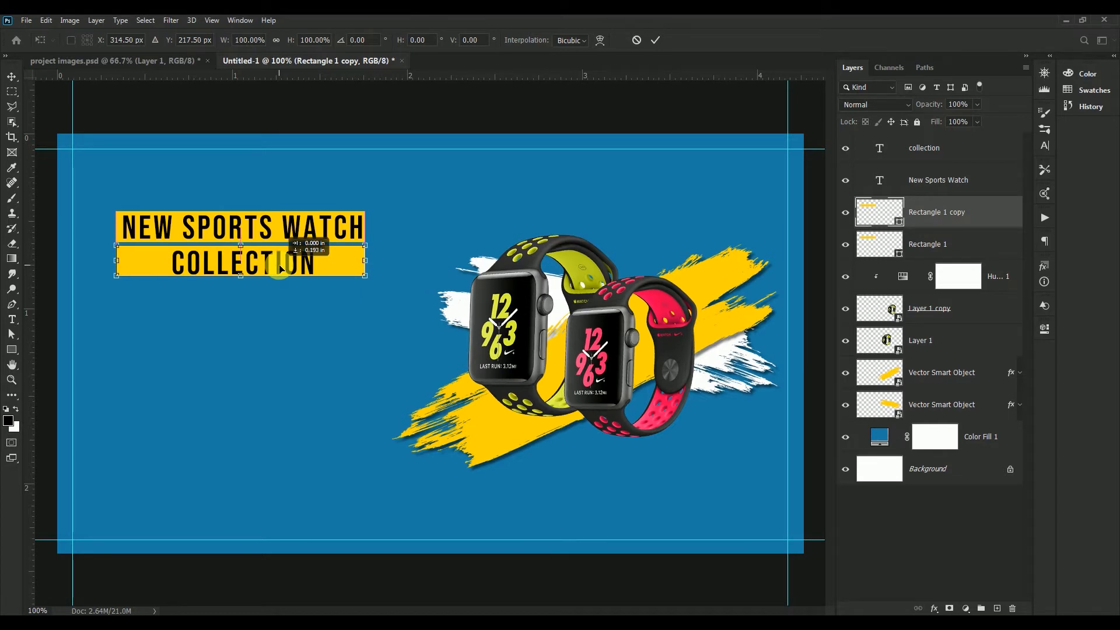
{"action": "left_click_drag", "start_coordinate": [280, 269], "coordinate": [280, 269]}
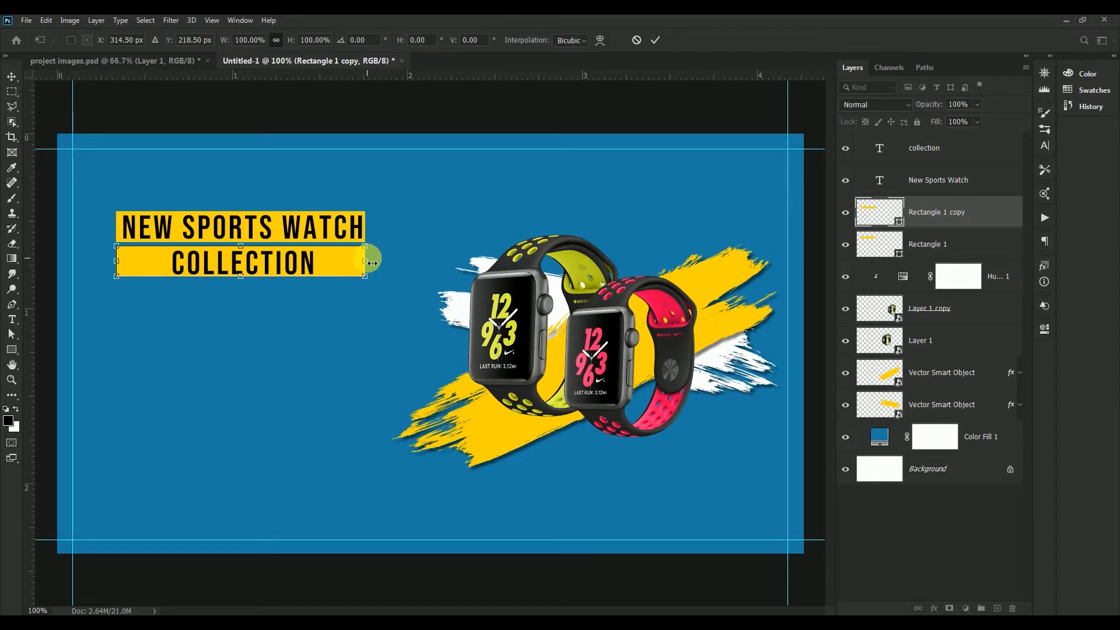
{"action": "left_click_drag", "start_coordinate": [372, 263], "coordinate": [330, 260]}
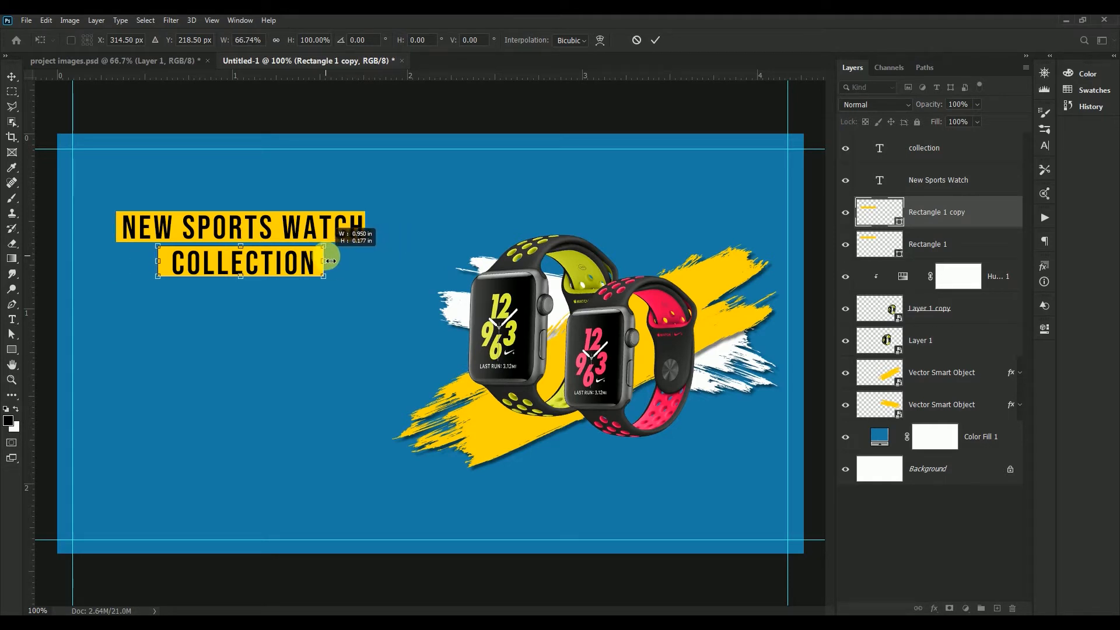
{"action": "left_click", "coordinate": [655, 45]}
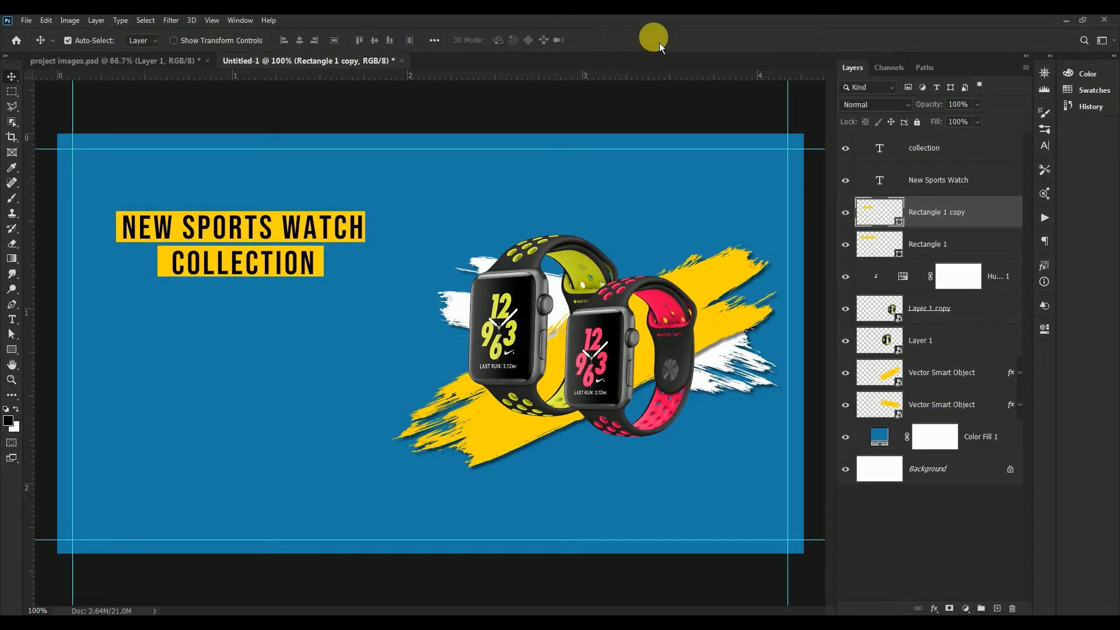
Step: Centre the "COLLECTION" text on the rectangle behind it by aligning both layers, and deselect them
{"action": "left_click", "coordinate": [932, 149], "text": "ctrl"}
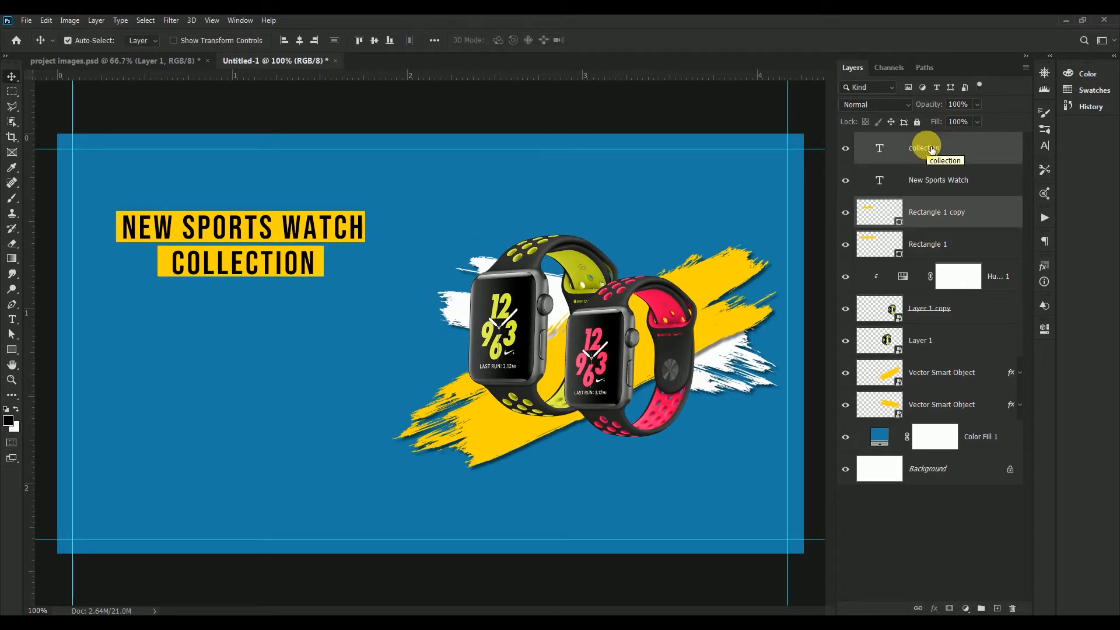
{"action": "left_click", "coordinate": [306, 44]}
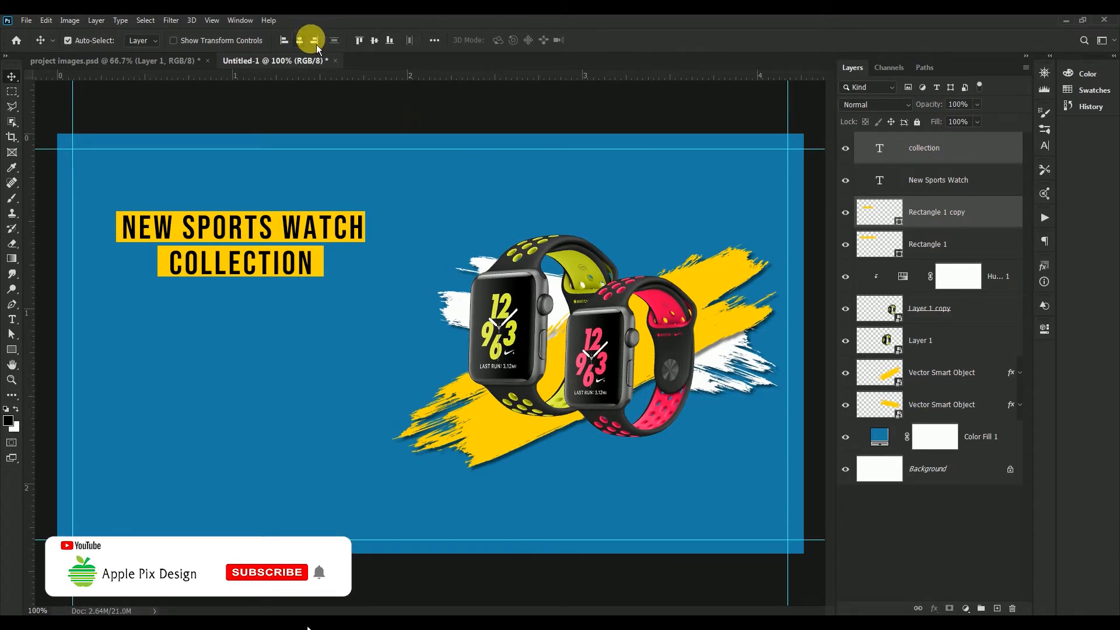
{"action": "left_click", "coordinate": [263, 185]}
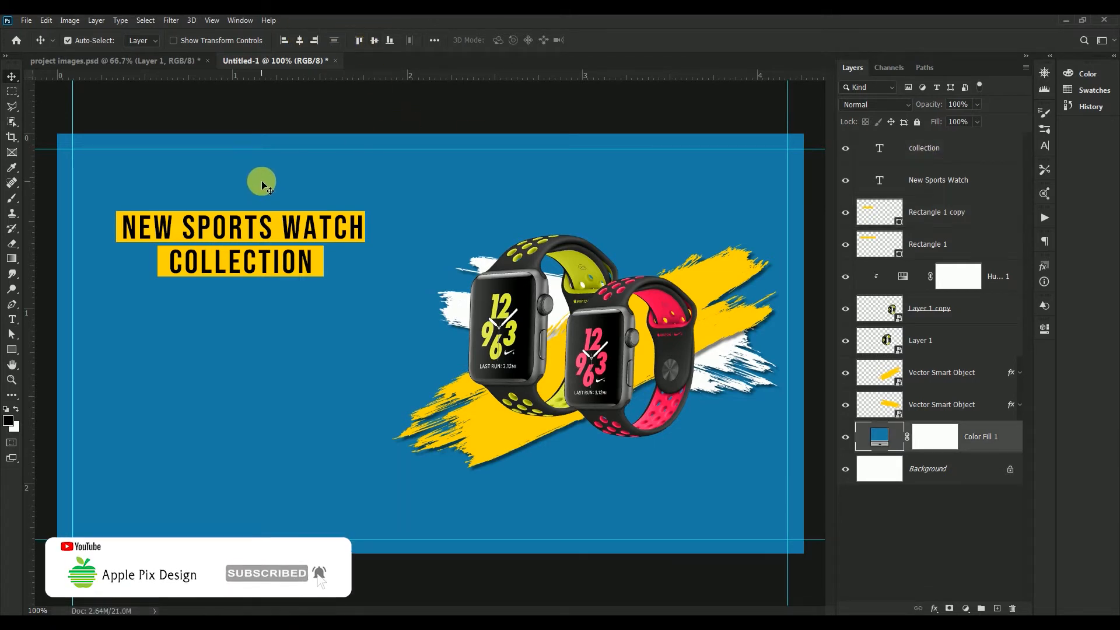
{"action": "left_click", "coordinate": [940, 151]}
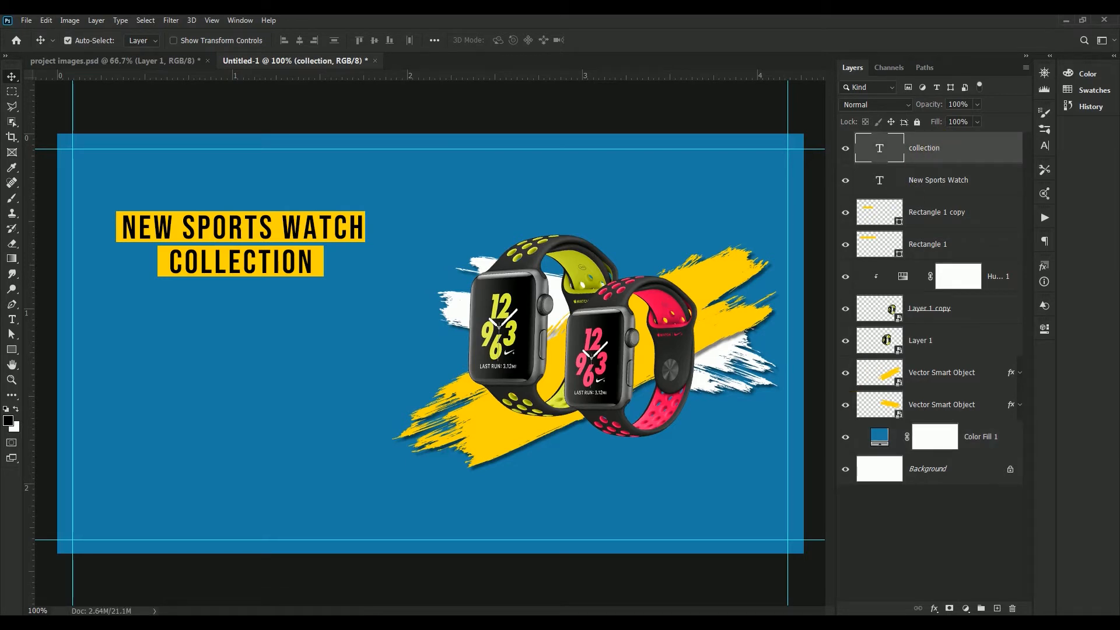
{"action": "left_click", "coordinate": [327, 298]}
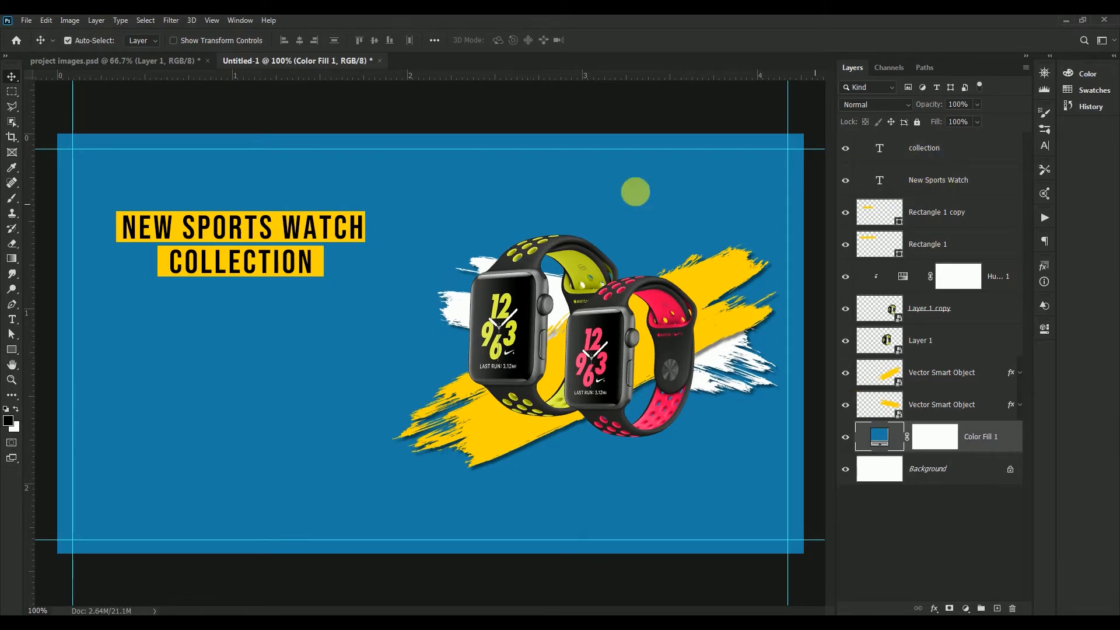
Step: Nudge the "COLLECTION" text and its rectangle down together a few pixels to widen the gap below the first headline line
{"action": "left_click", "coordinate": [846, 213]}
{"action": "left_click", "coordinate": [845, 212]}
{"action": "left_click", "coordinate": [882, 214]}
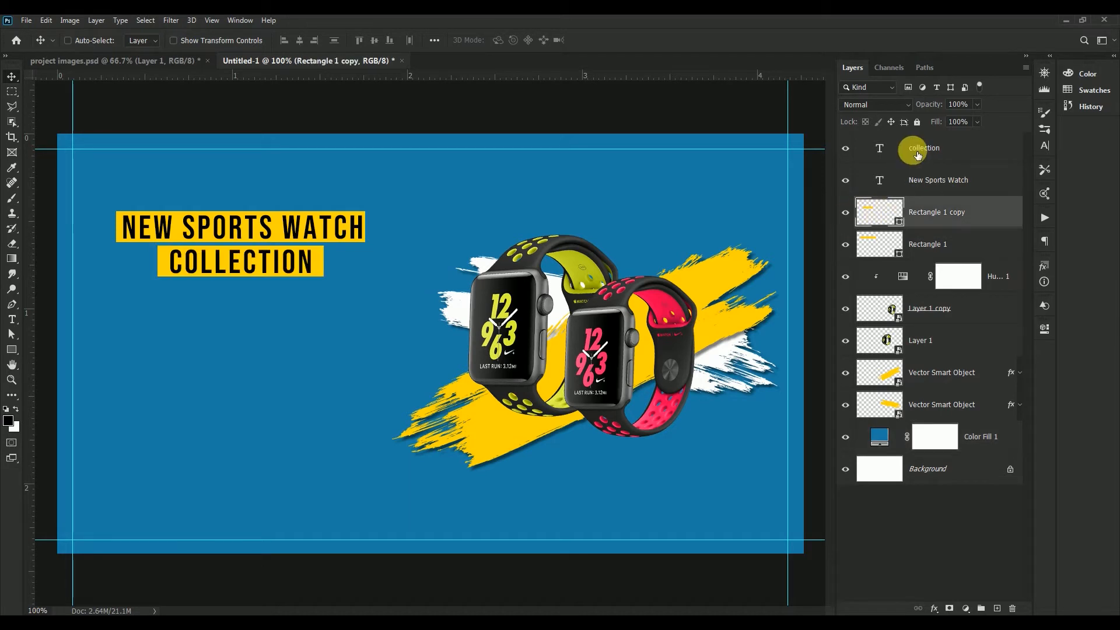
{"action": "left_click", "coordinate": [917, 155], "text": "ctrl"}
{"action": "key", "text": "Down"}
{"action": "key", "text": "Down"}
{"action": "key", "text": "Down"}
{"action": "key", "text": "Down"}
{"action": "key", "text": "Down"}
{"action": "key", "text": "Down"}
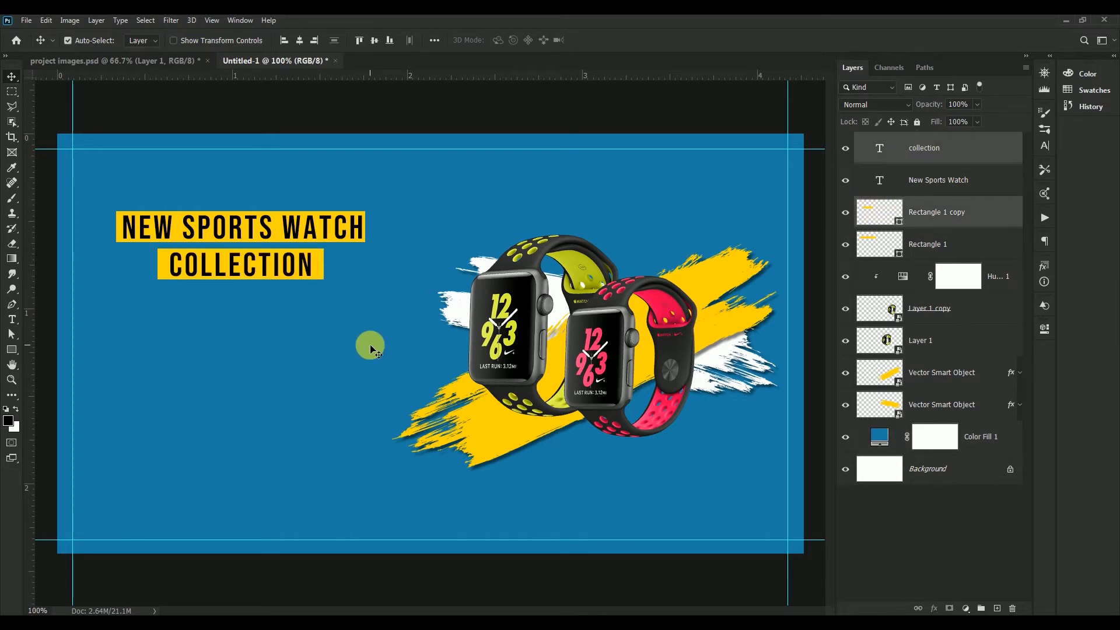
{"action": "key", "text": "Down"}
{"action": "left_click", "coordinate": [482, 174]}
Step: Add a new layer above the "COLLECTION" text and set the type to Times New Roman, 4 pt, with tracking 0
{"action": "left_click", "coordinate": [959, 152]}
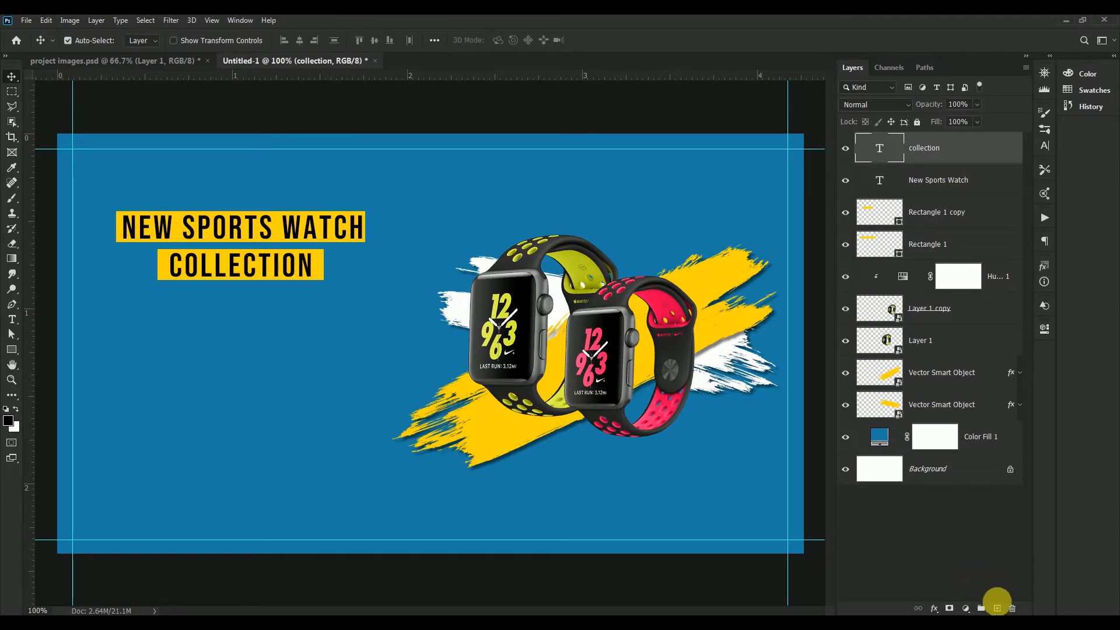
{"action": "left_click", "coordinate": [997, 609]}
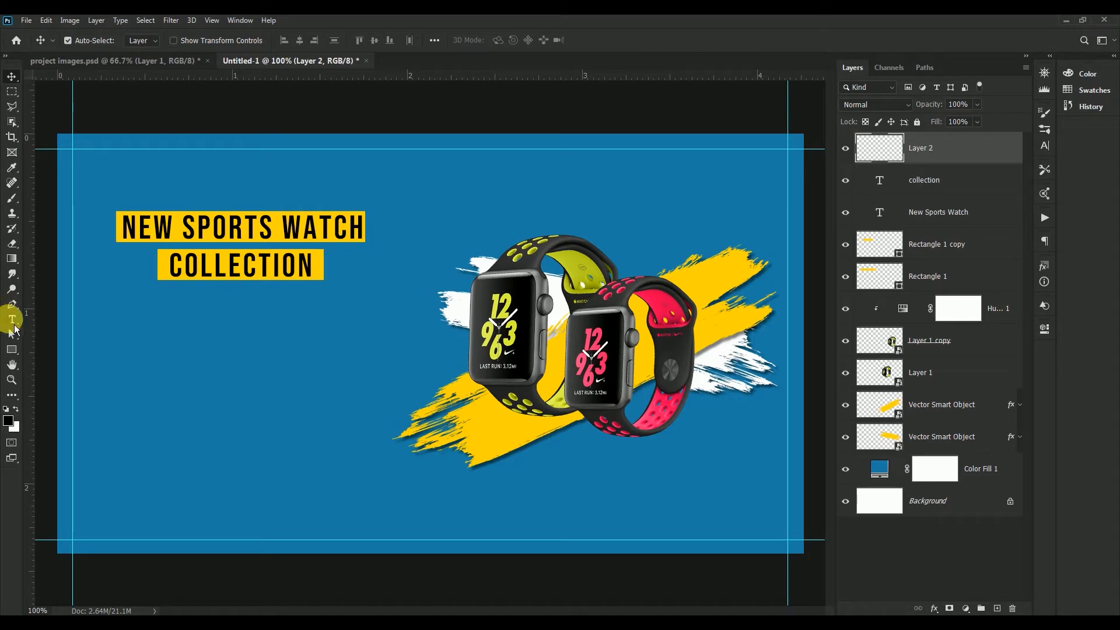
{"action": "left_click", "coordinate": [13, 319]}
{"action": "left_click", "coordinate": [322, 40]}
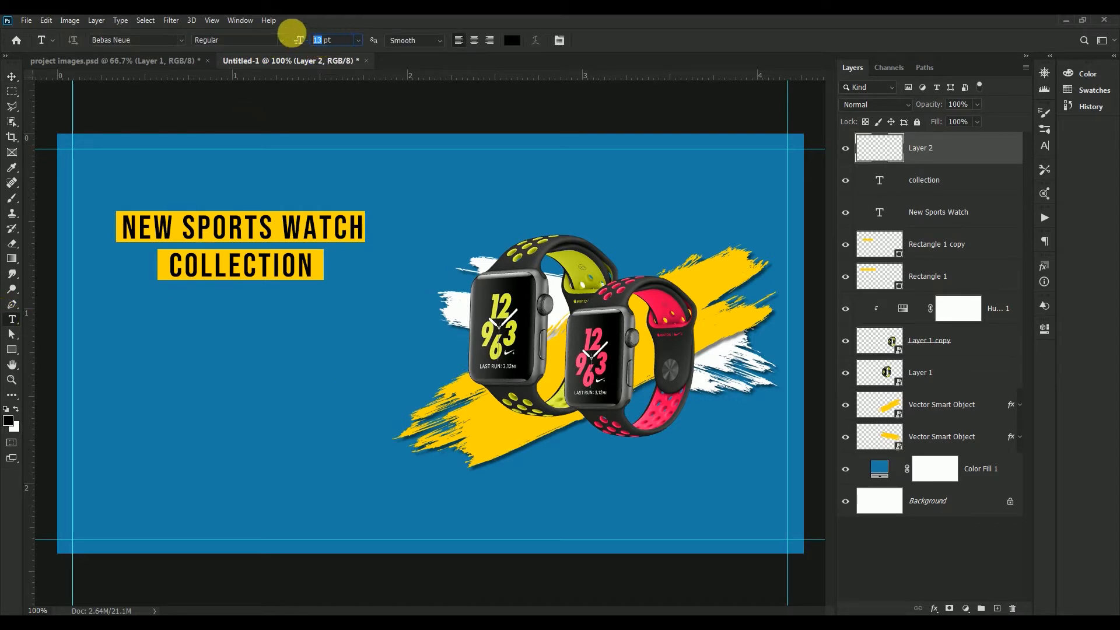
{"action": "type", "text": "4"}
{"action": "left_click", "coordinate": [182, 40]}
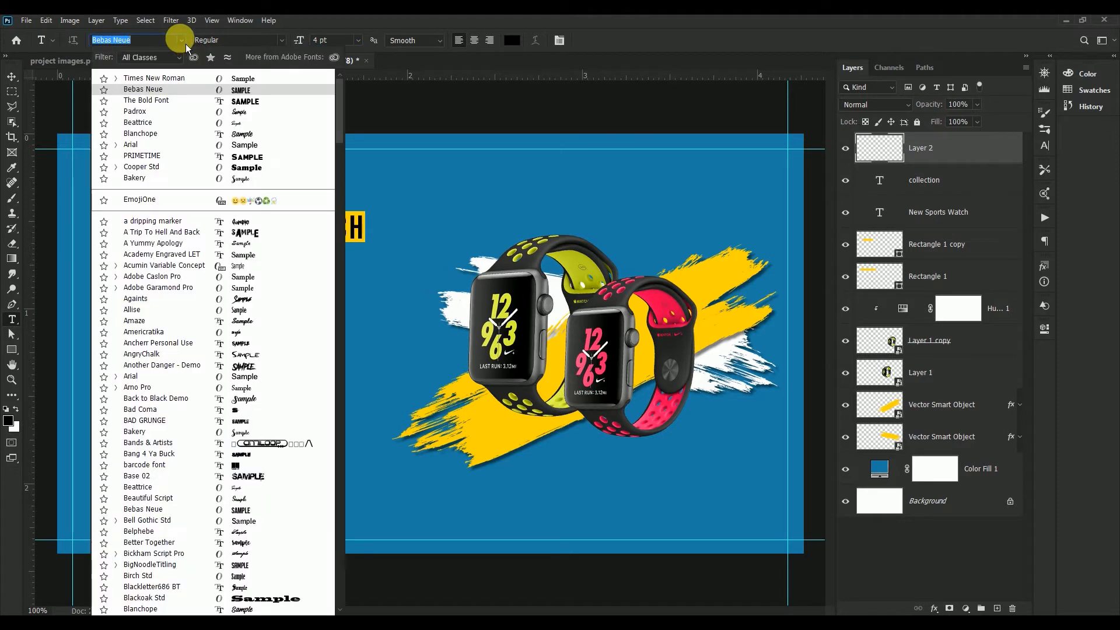
{"action": "left_click", "coordinate": [155, 77]}
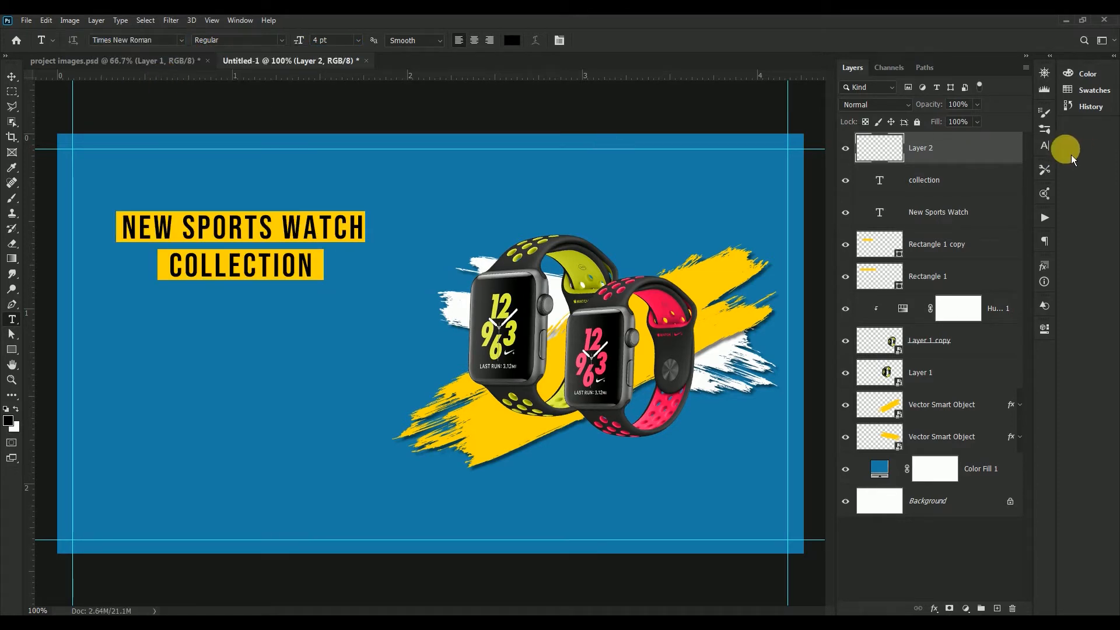
{"action": "left_click", "coordinate": [1044, 146]}
{"action": "left_click", "coordinate": [968, 159]}
{"action": "type", "text": "0"}
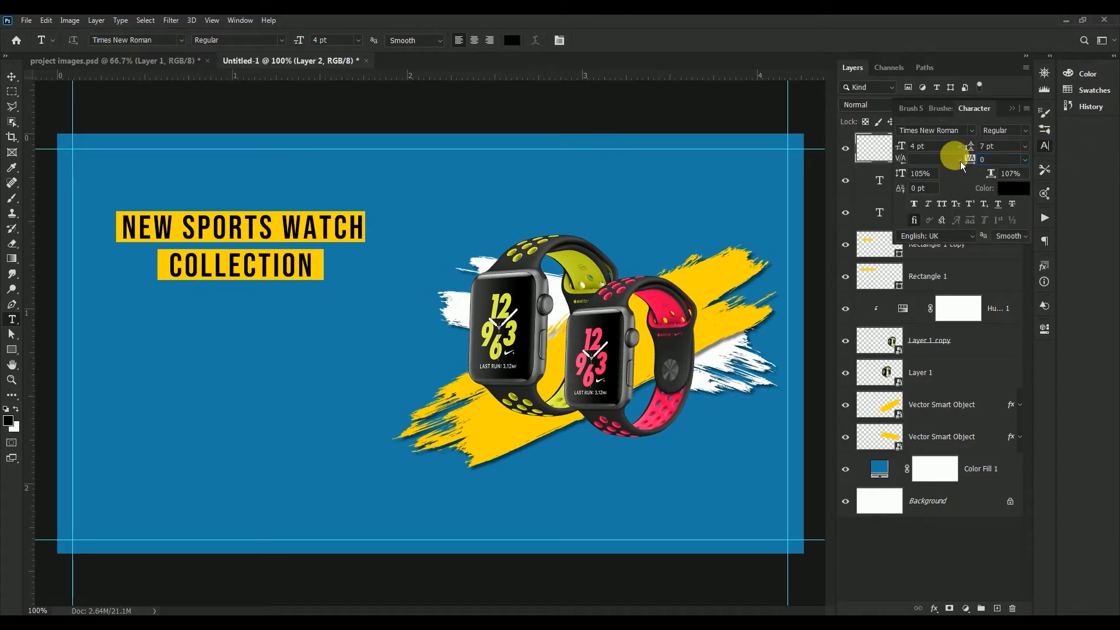
{"action": "left_click", "coordinate": [1045, 146]}
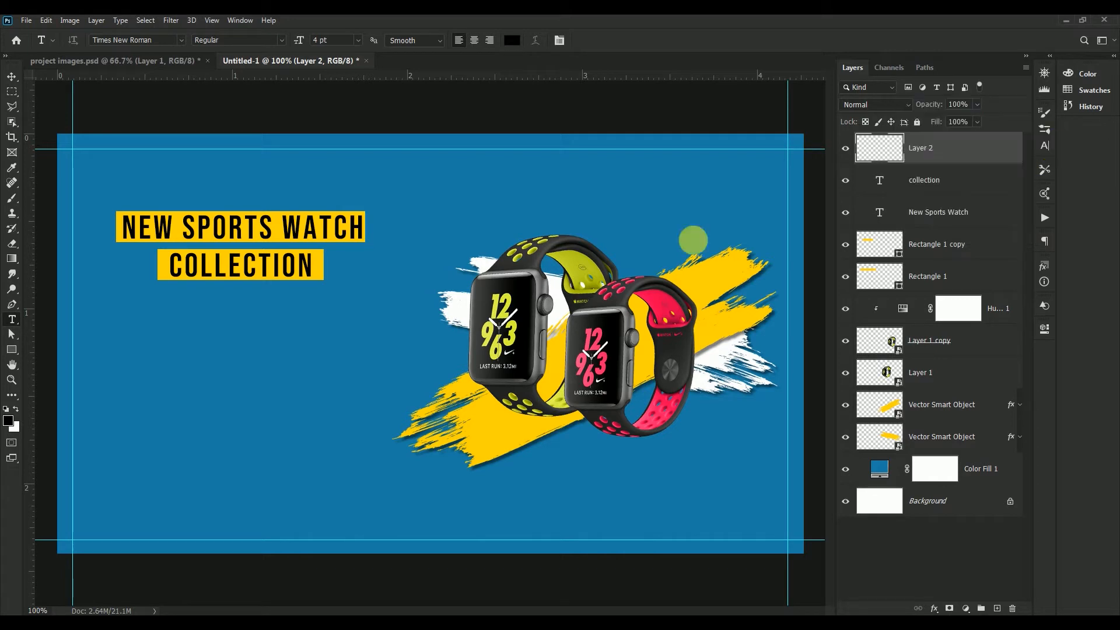
Step: Paste the copied Lorem ipsum paragraph as new text and move it below the headline, near the banner's left guide
{"action": "left_click", "coordinate": [239, 339]}
{"action": "right_click", "coordinate": [269, 335]}
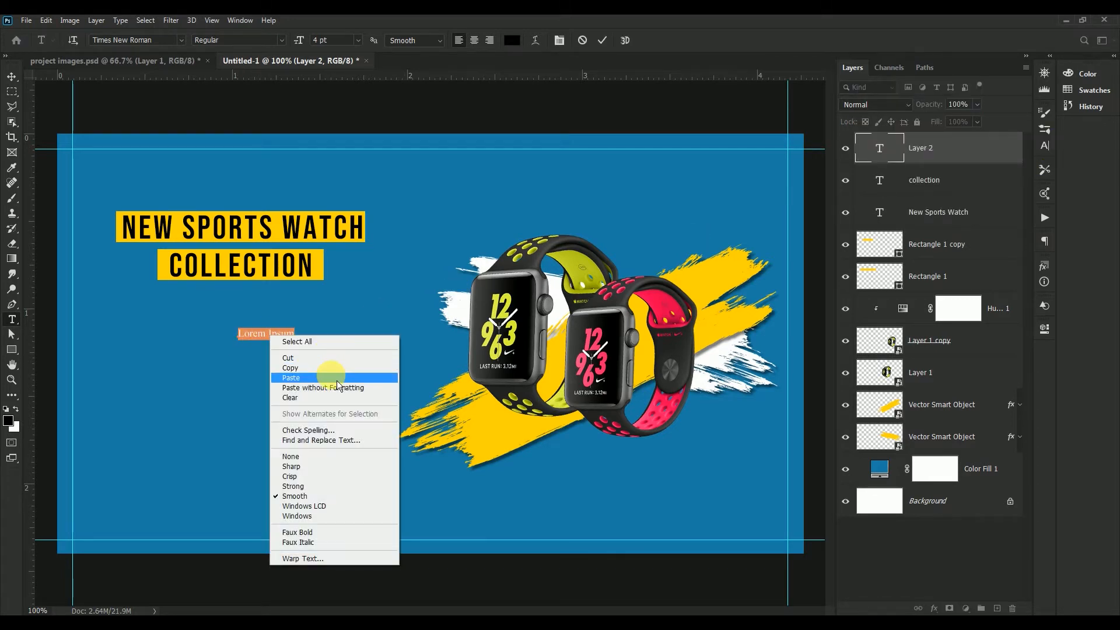
{"action": "left_click", "coordinate": [336, 378]}
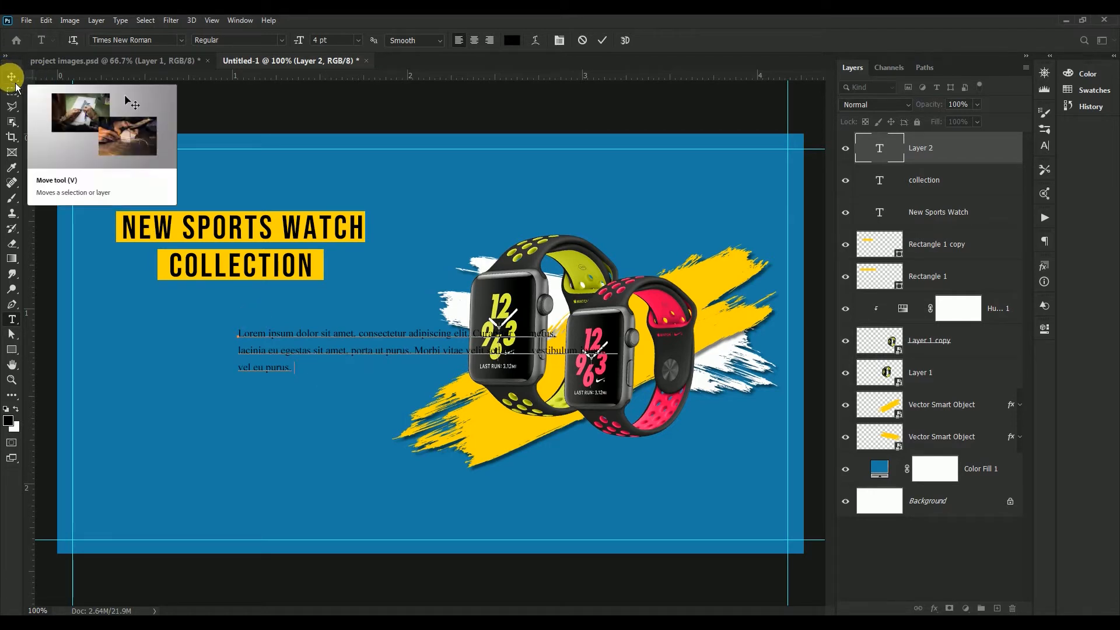
{"action": "left_click", "coordinate": [13, 78]}
{"action": "left_click_drag", "start_coordinate": [245, 335], "coordinate": [28, 324]}
Step: Rebreak the Lorem ipsum paragraph into three lines, ending the first after "Curabitur mi" and the second after "velit sed ipsum"
{"action": "left_click", "coordinate": [12, 320]}
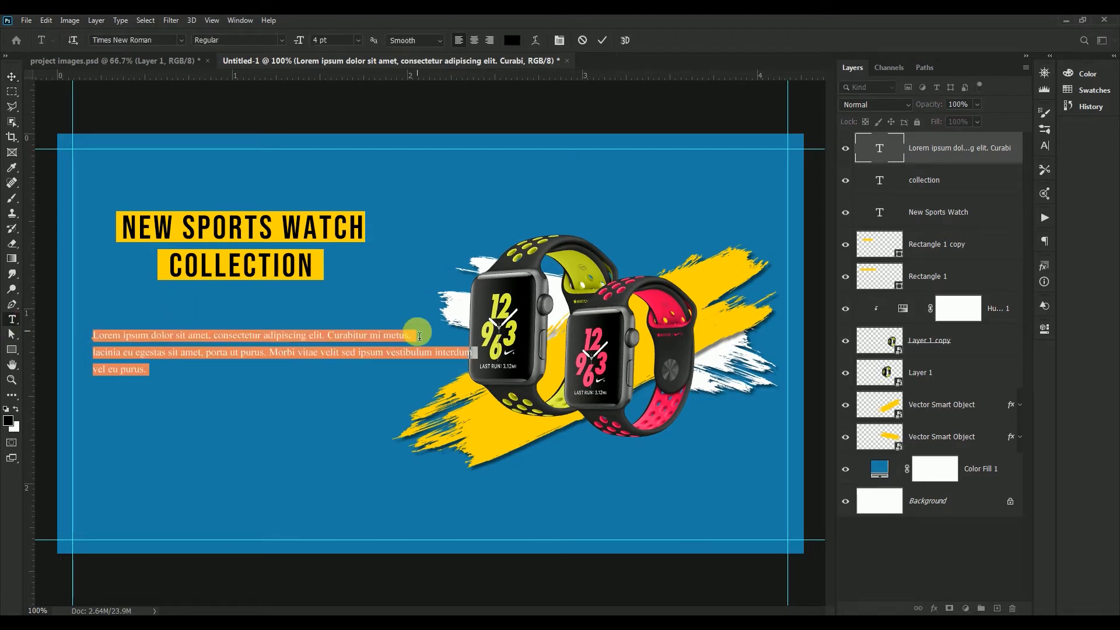
{"action": "left_click", "coordinate": [385, 339]}
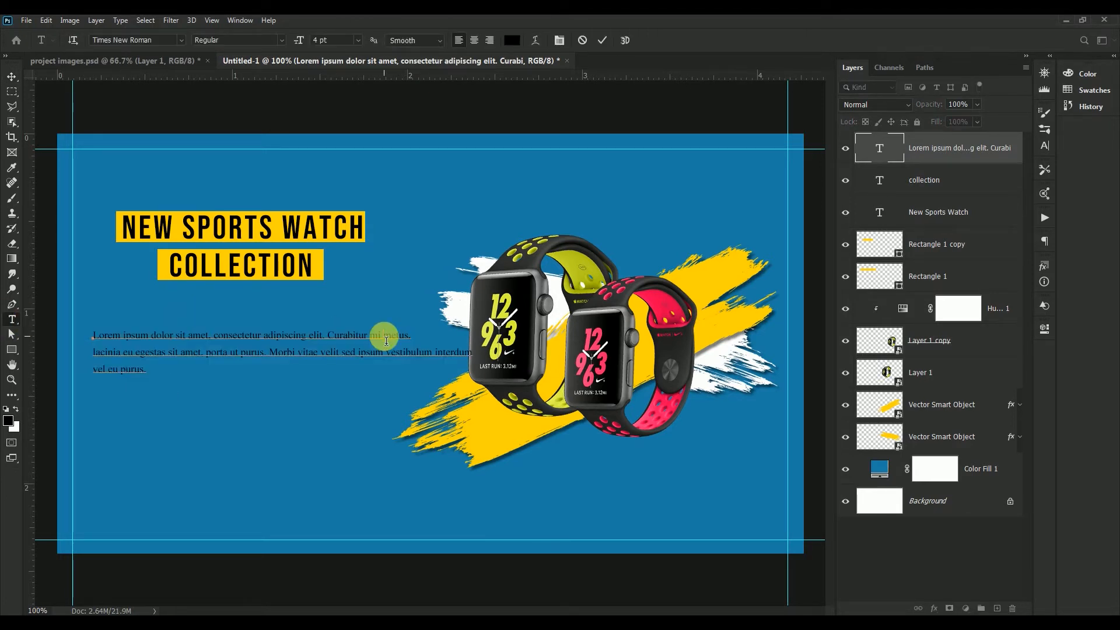
{"action": "key", "text": "Return"}
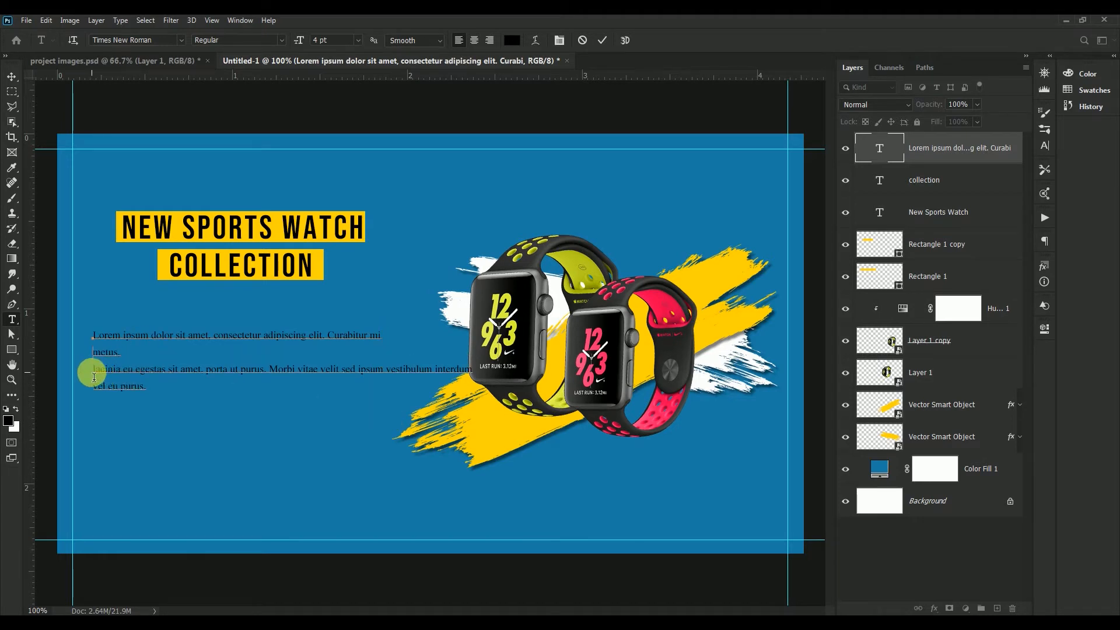
{"action": "left_click", "coordinate": [94, 373]}
{"action": "key", "text": "BackSpace"}
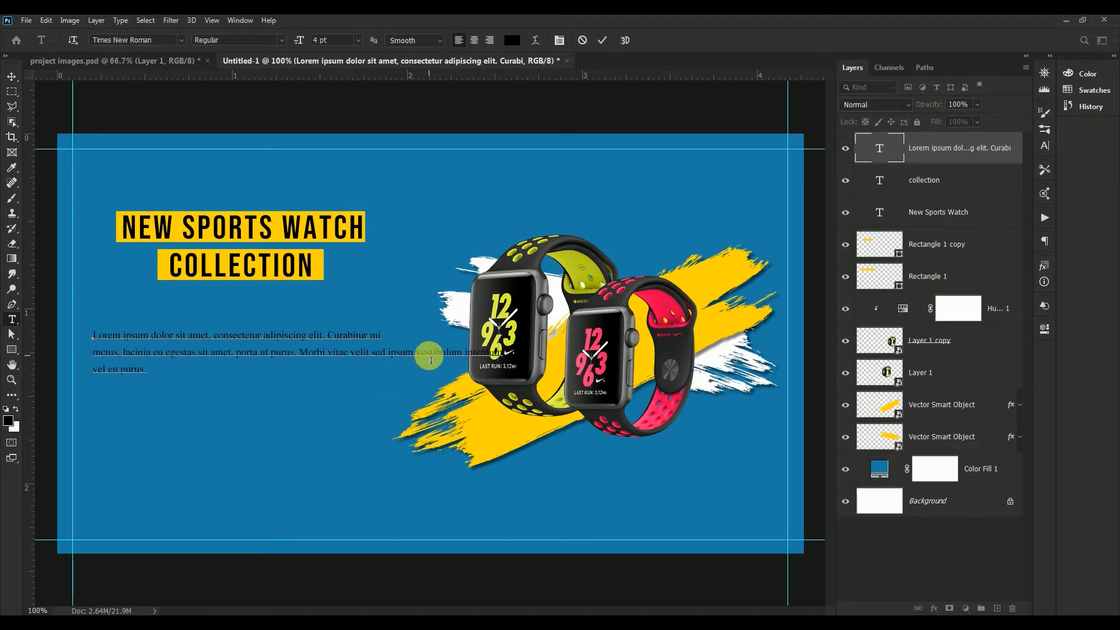
{"action": "left_click", "coordinate": [414, 353]}
{"action": "key", "text": "Return"}
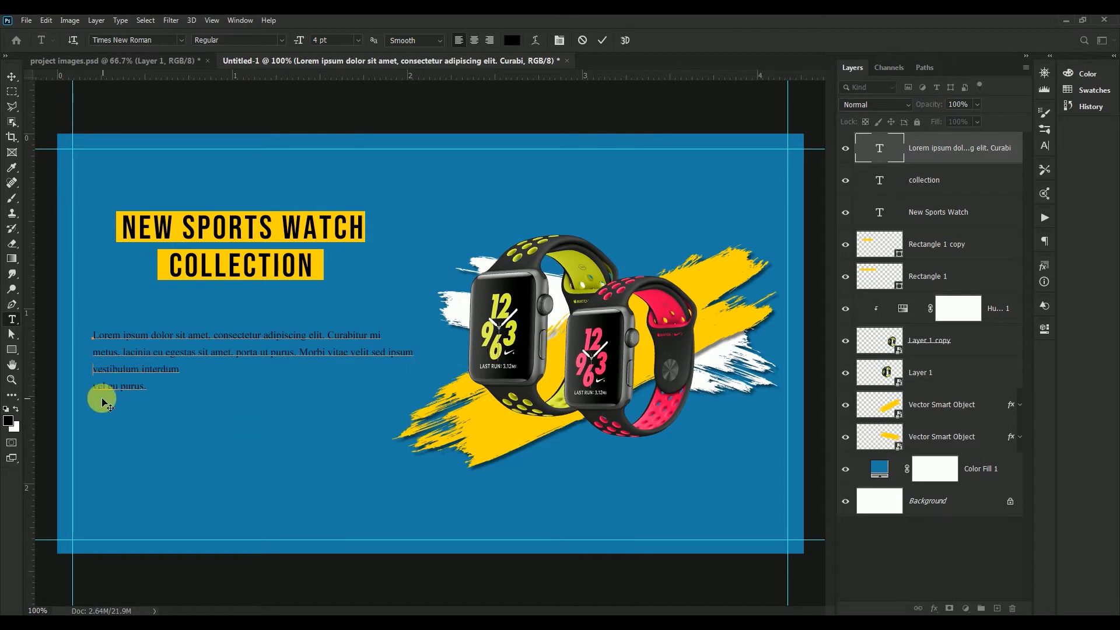
{"action": "left_click", "coordinate": [95, 392]}
{"action": "key", "text": "BackSpace"}
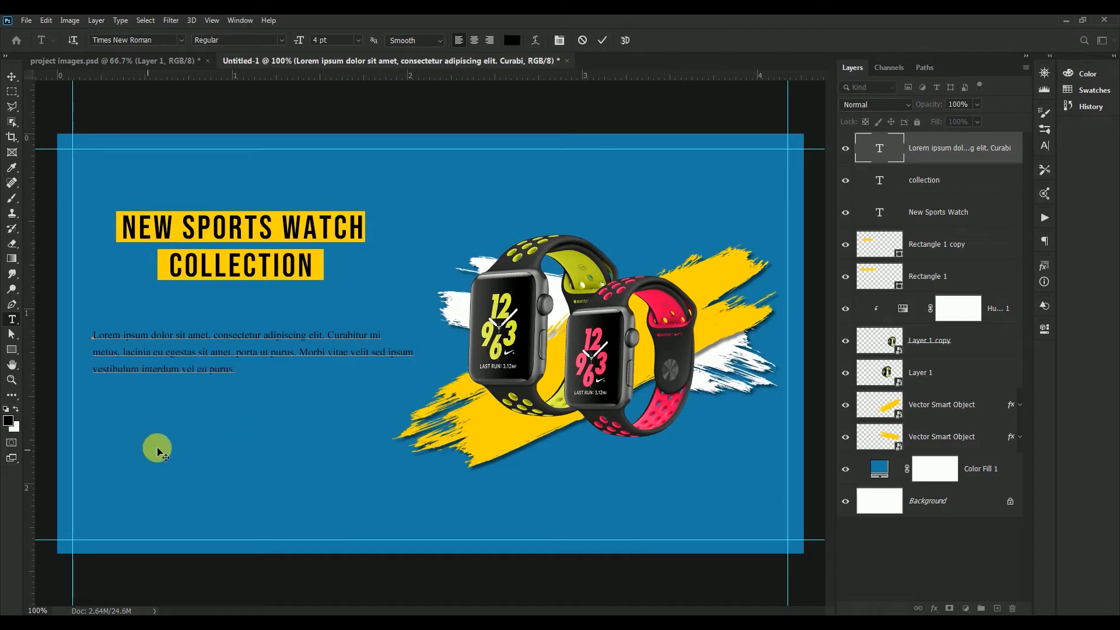
{"action": "left_click", "coordinate": [12, 75]}
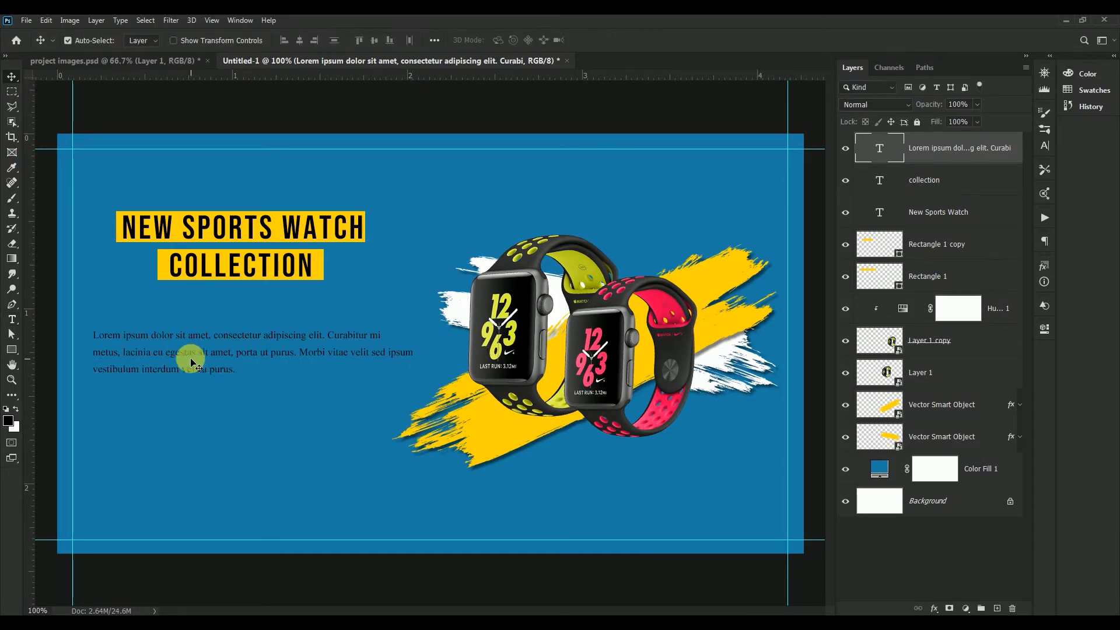
Step: Move the Lorem ipsum paragraph slightly down and inward, away from the banner's left guide
{"action": "left_click_drag", "start_coordinate": [190, 355], "coordinate": [205, 381]}
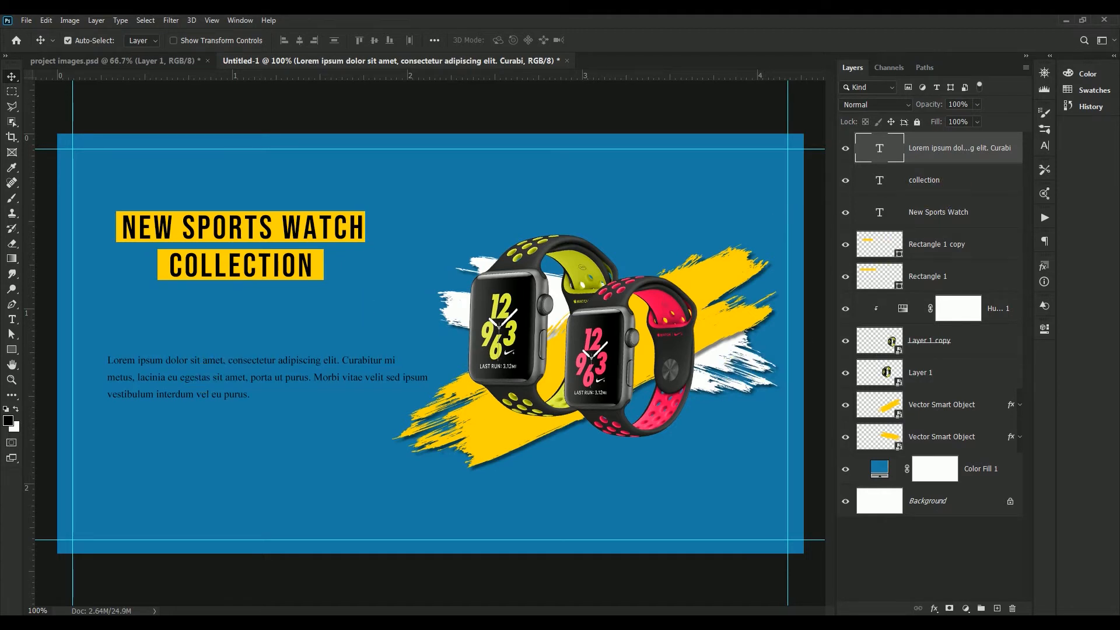
Step: Copy the Facebook, Twitter, WhatsApp and Instagram icons from project images.psd into the banner and merge them into one layer
{"action": "left_click", "coordinate": [156, 61]}
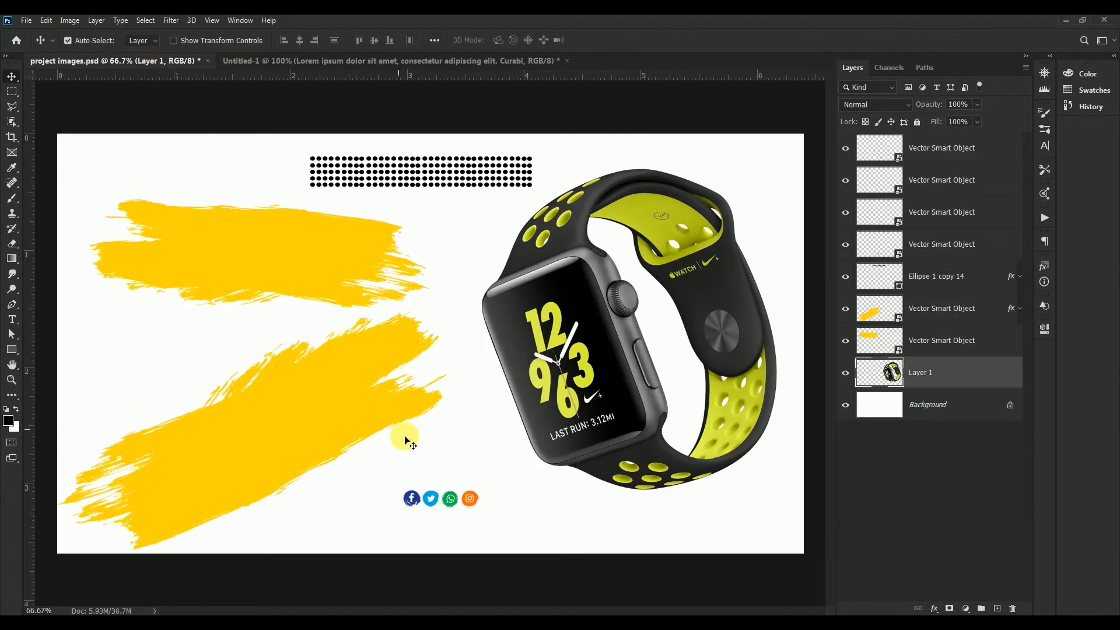
{"action": "left_click", "coordinate": [413, 494]}
{"action": "left_click", "coordinate": [446, 501], "text": "shift"}
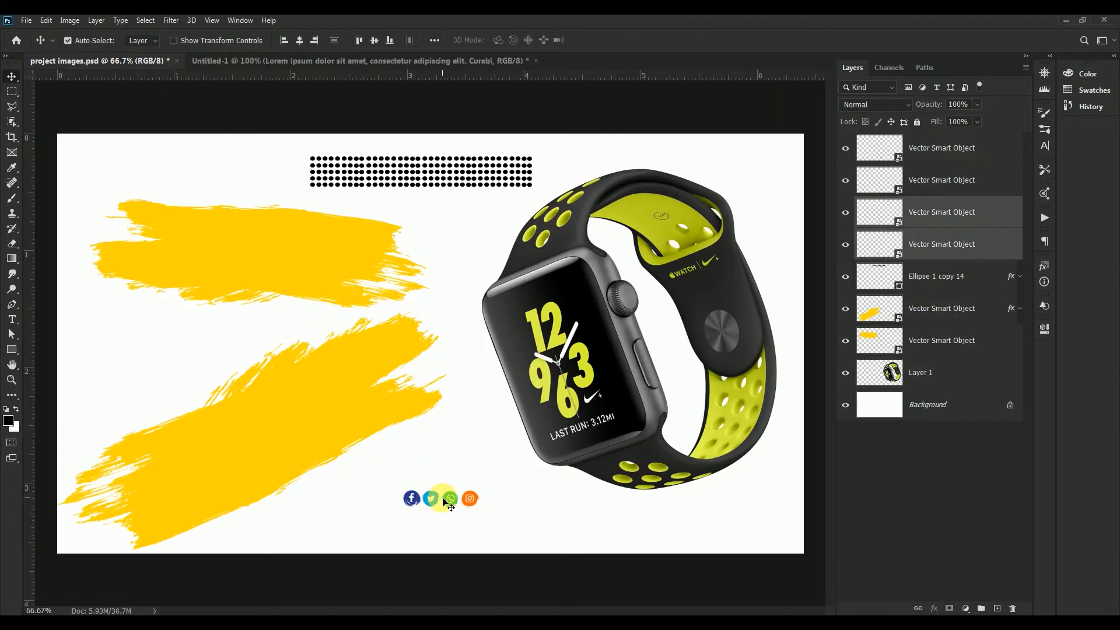
{"action": "left_click", "coordinate": [467, 500], "text": "shift"}
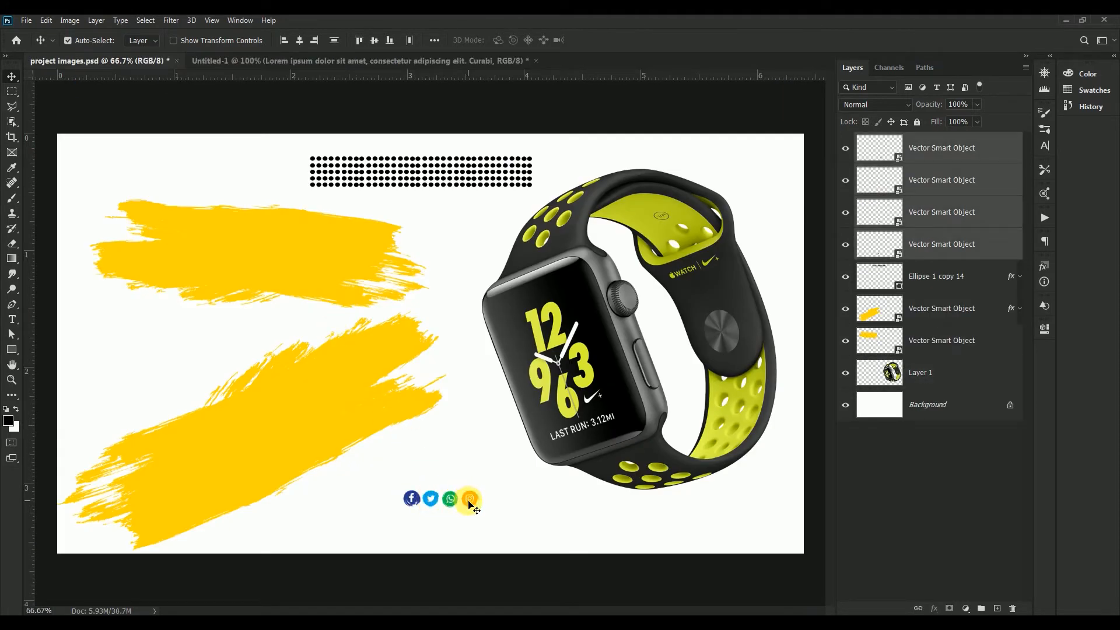
{"action": "left_click_drag", "start_coordinate": [470, 503], "coordinate": [320, 475]}
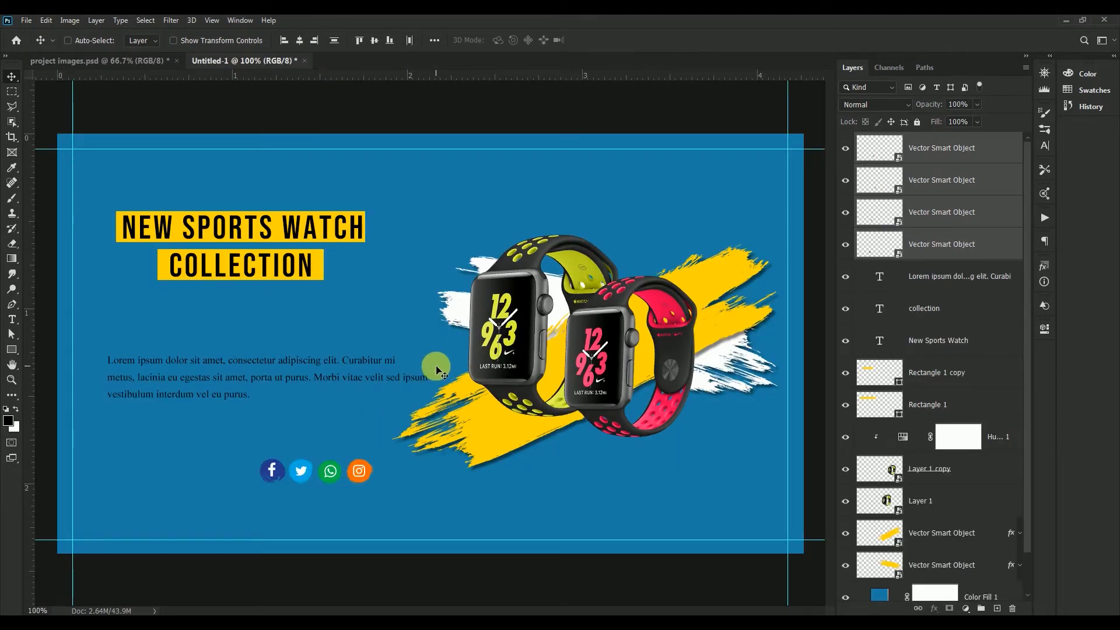
{"action": "key", "text": "ctrl+e"}
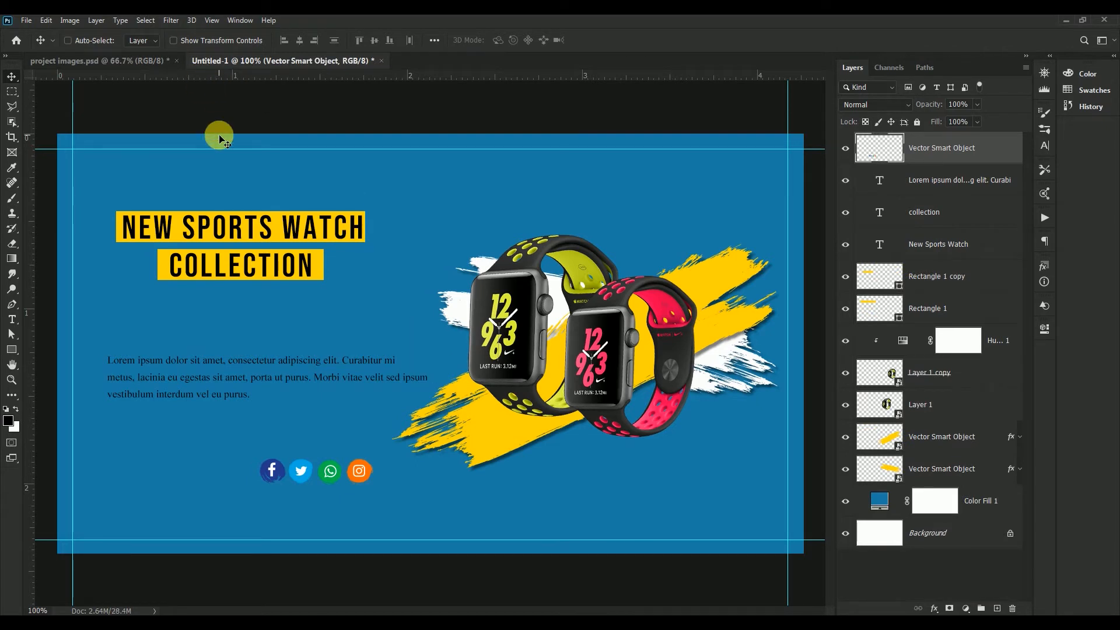
Step: Scale the merged social icons to 45% and place them in the banner's lower-left corner, along the guides
{"action": "key", "text": "ctrl+t"}
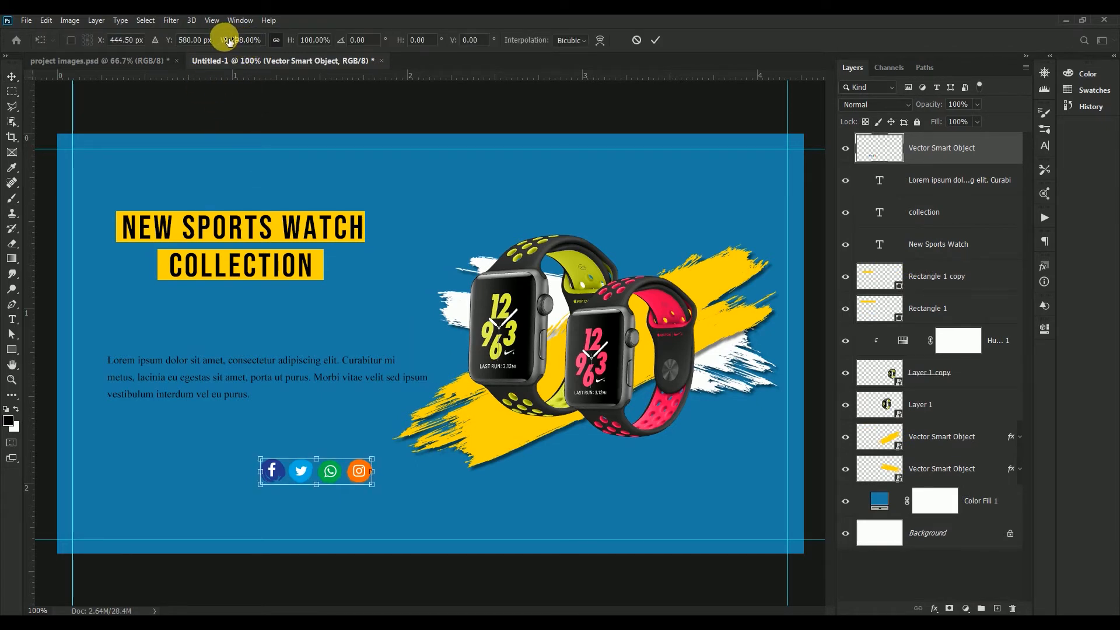
{"action": "left_click_drag", "start_coordinate": [229, 39], "coordinate": [199, 40]}
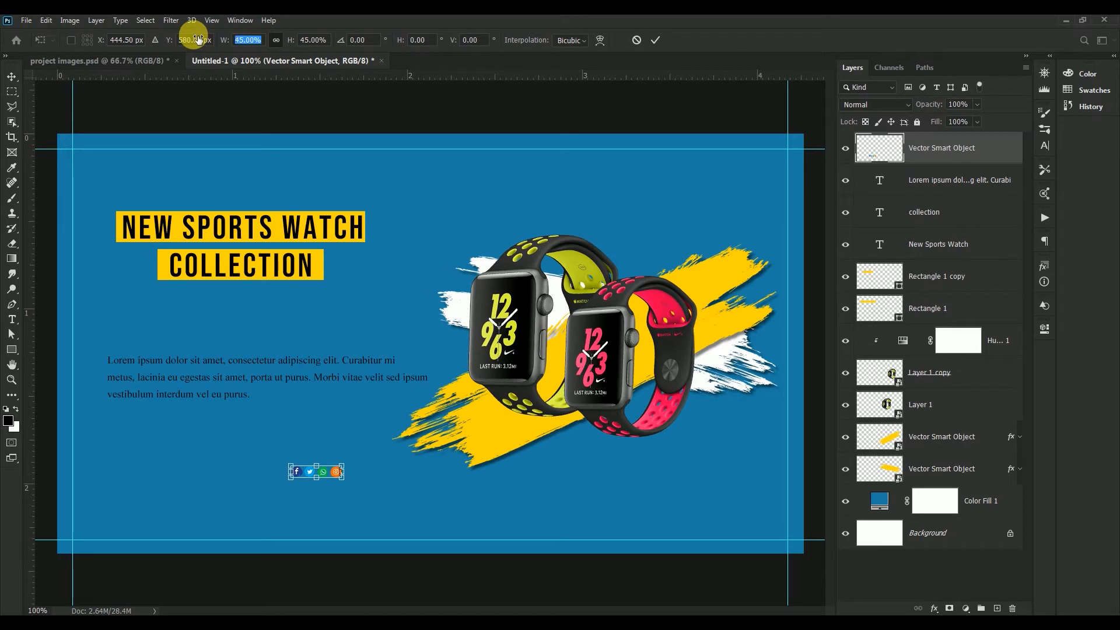
{"action": "left_click", "coordinate": [655, 40]}
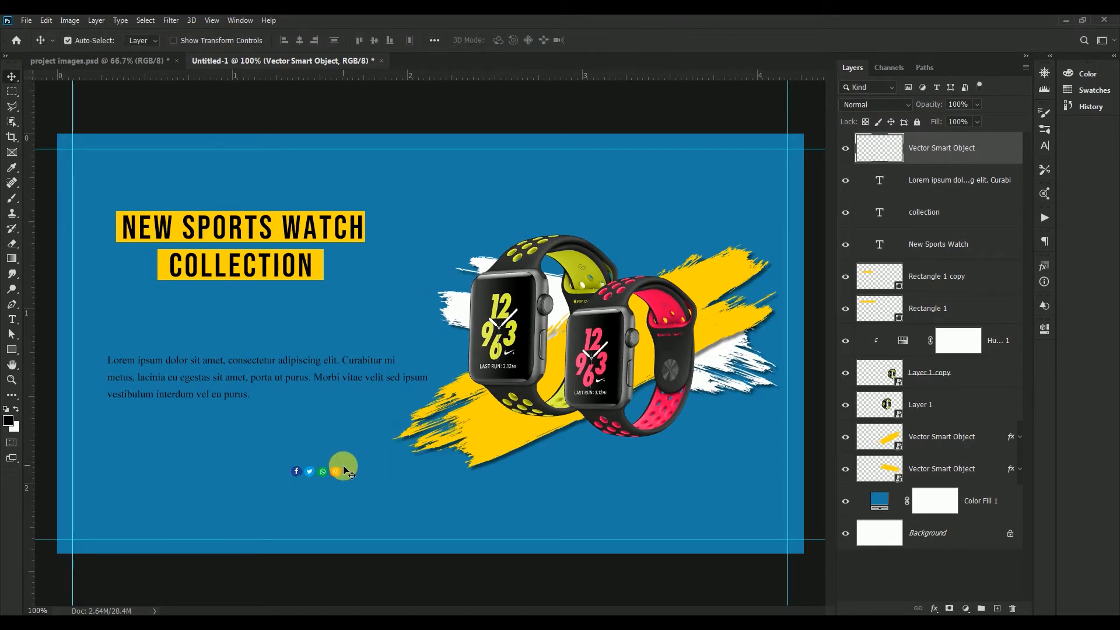
{"action": "left_click_drag", "start_coordinate": [345, 470], "coordinate": [117, 536]}
Step: On a new layer, draw a rounded rectangle about 250 × 54 px below the Lorem ipsum paragraph
{"action": "left_click", "coordinate": [998, 608]}
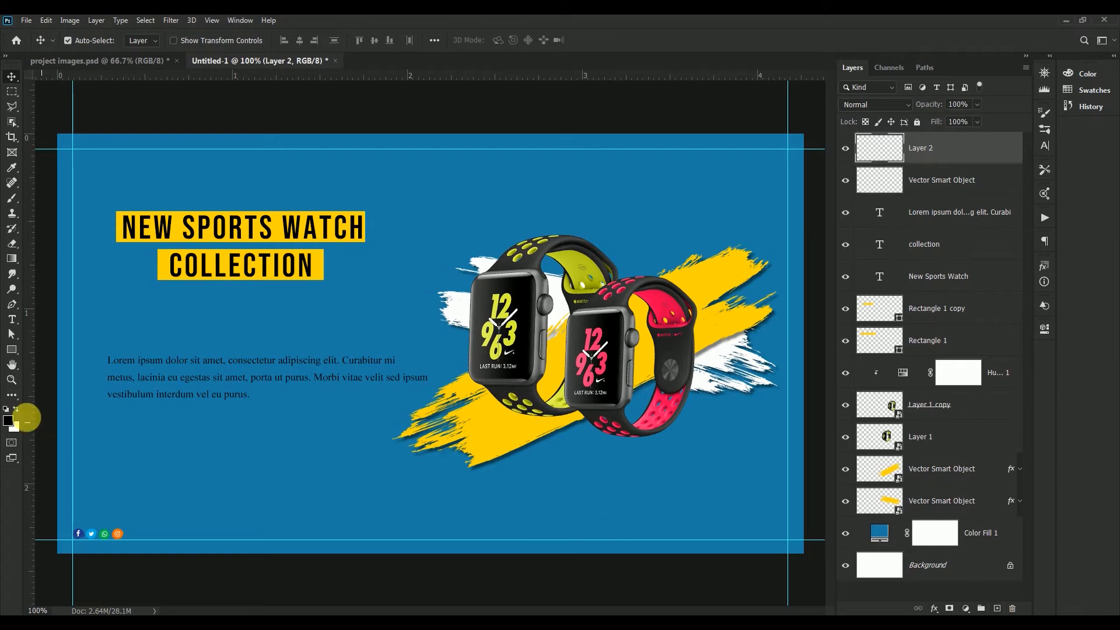
{"action": "right_click", "coordinate": [12, 349]}
{"action": "left_click", "coordinate": [81, 360]}
{"action": "left_click_drag", "start_coordinate": [232, 465], "coordinate": [378, 496]}
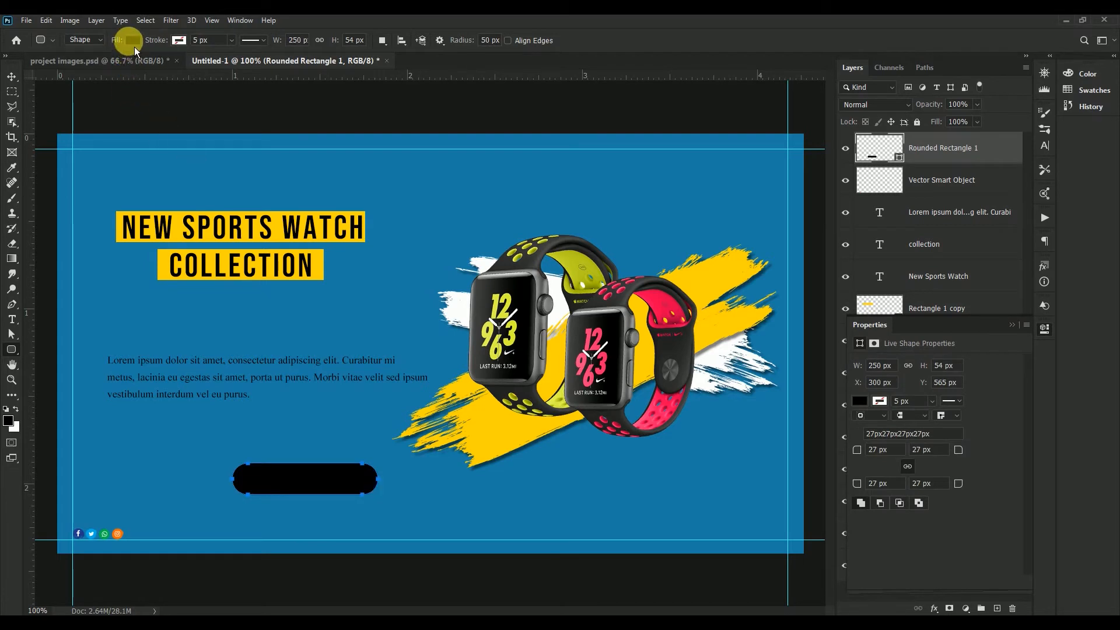
Step: Give the rounded rectangle no fill and a white 2 px stroke
{"action": "left_click", "coordinate": [133, 41]}
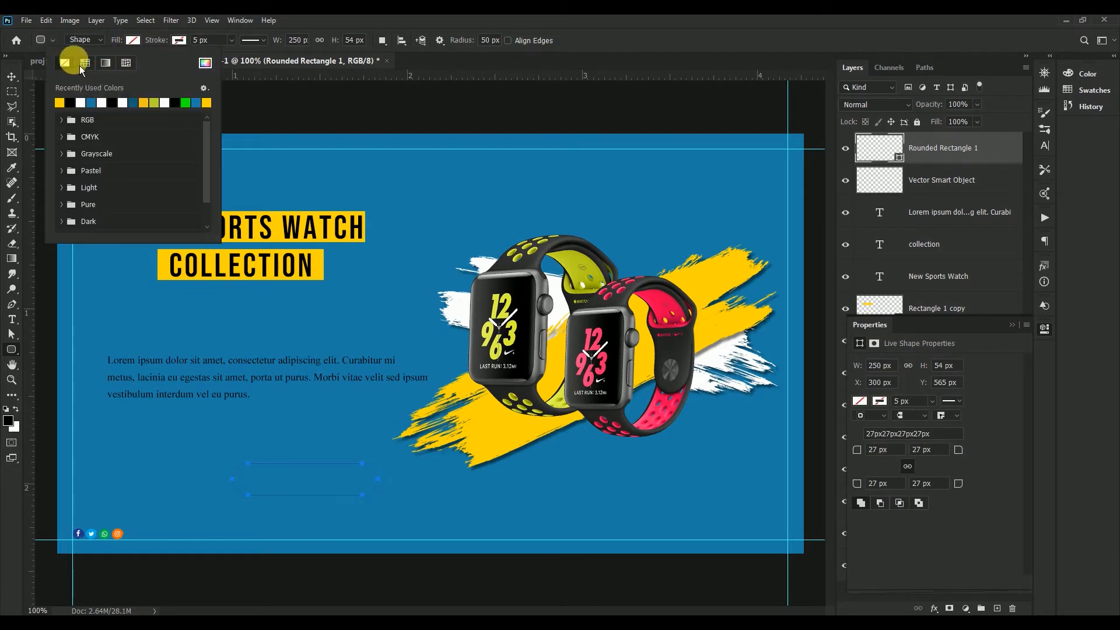
{"action": "left_click", "coordinate": [177, 43]}
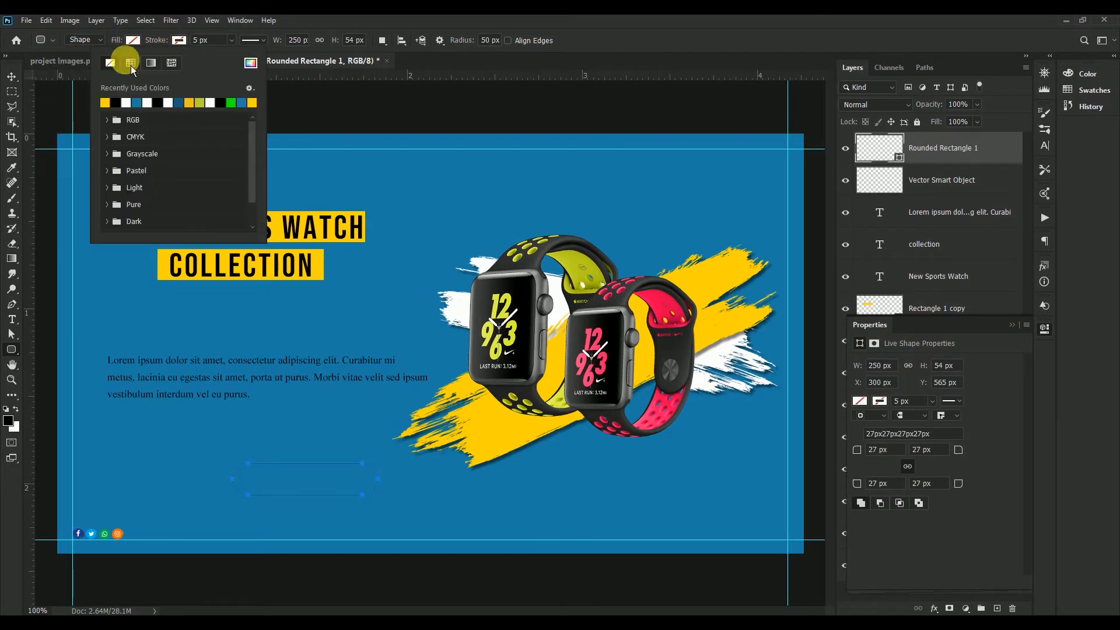
{"action": "left_click", "coordinate": [131, 103]}
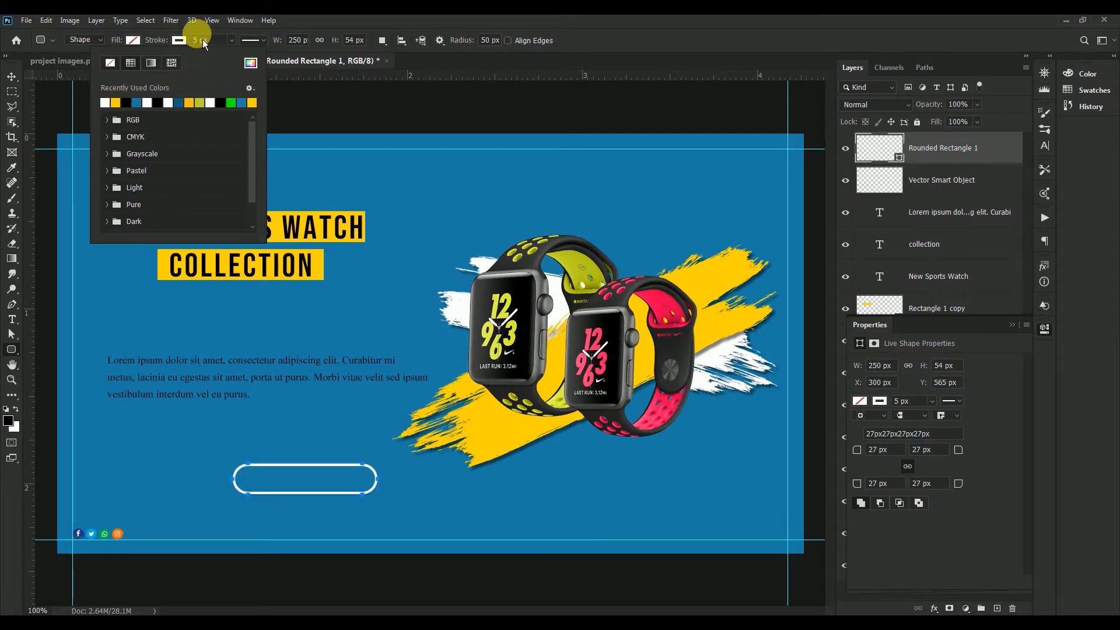
{"action": "left_click_drag", "start_coordinate": [202, 42], "coordinate": [190, 41]}
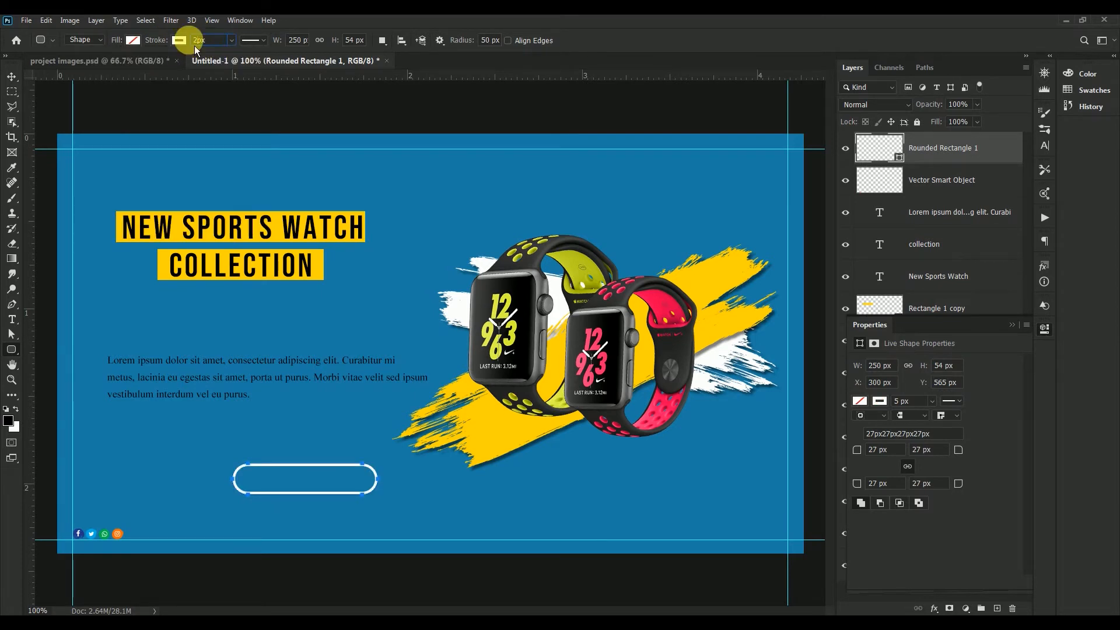
{"action": "type", "text": "2"}
{"action": "key", "text": "Return"}
{"action": "left_click", "coordinate": [12, 78]}
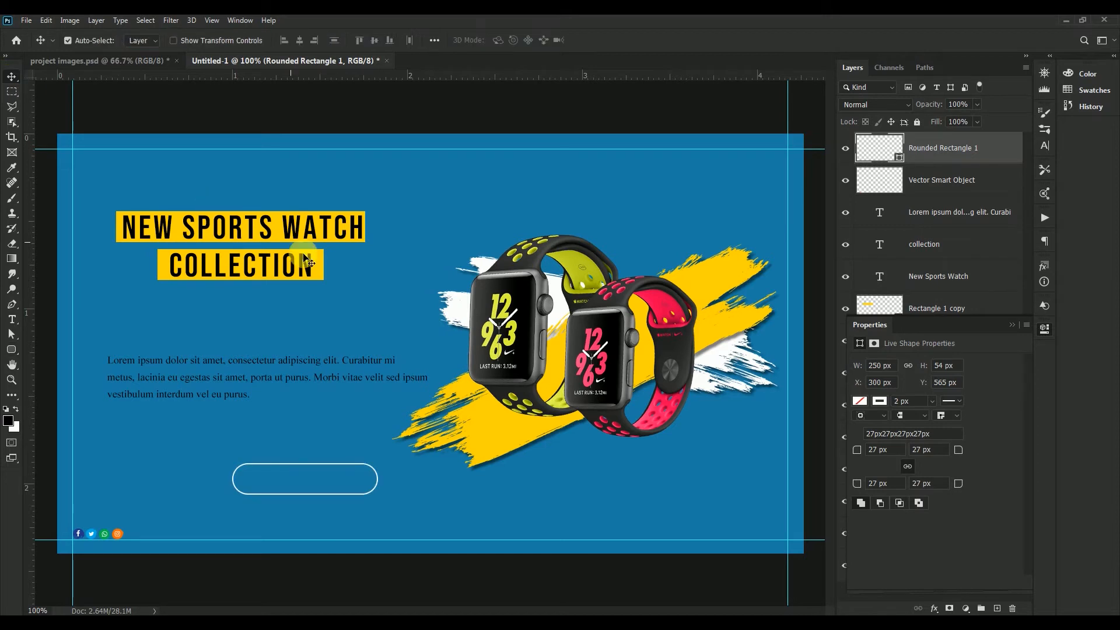
{"action": "left_click", "coordinate": [1011, 324]}
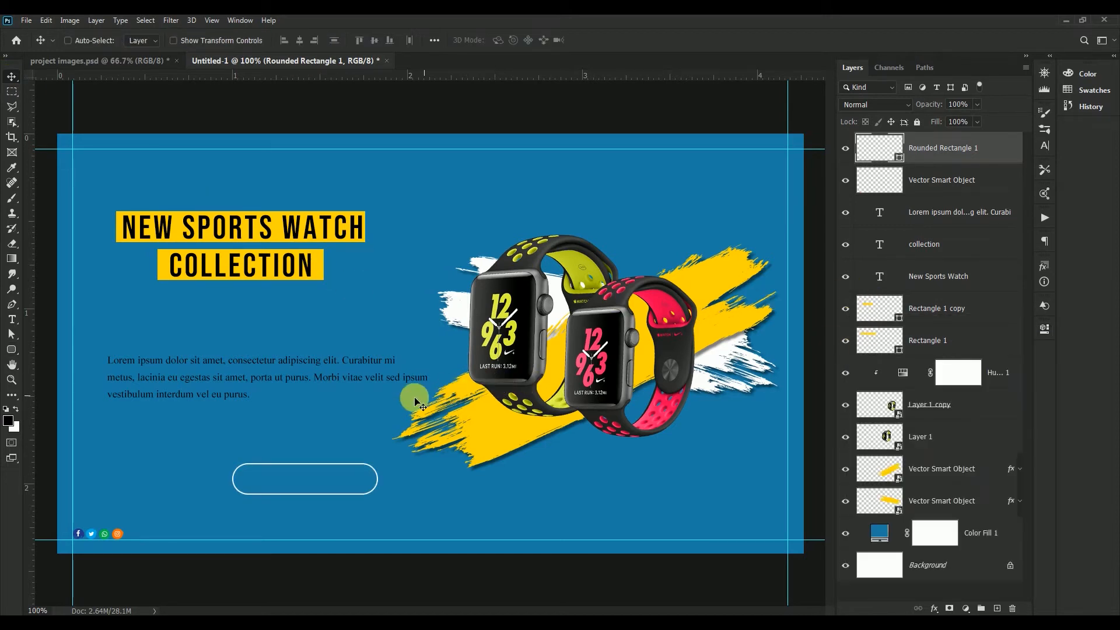
Step: Shrink the rounded rectangle to about 63% of its width and 76% of its height
{"action": "key", "text": "ctrl+t"}
{"action": "left_click_drag", "start_coordinate": [372, 482], "coordinate": [330, 486]}
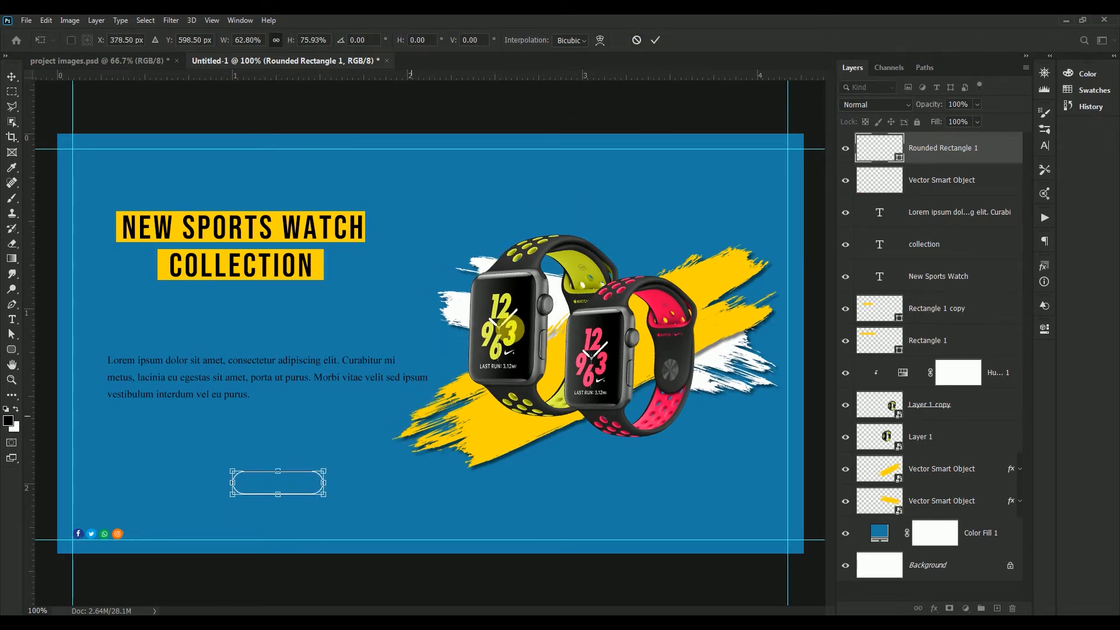
{"action": "left_click", "coordinate": [655, 40]}
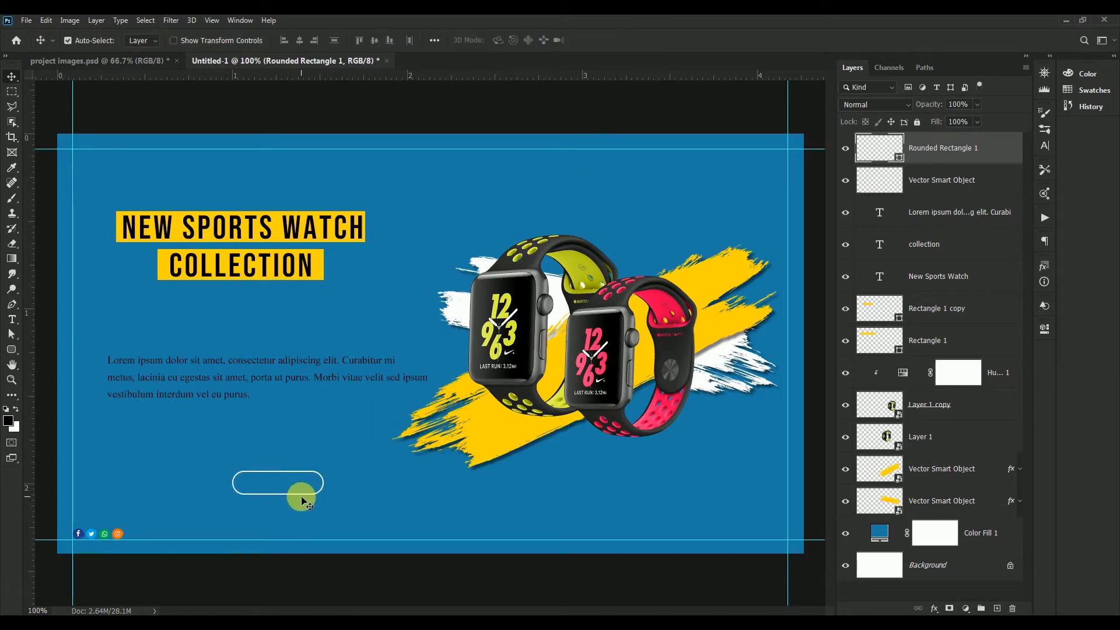
Step: Move the rounded rectangle outline below the watches, just above the banner's lower guide
{"action": "left_click", "coordinate": [303, 501]}
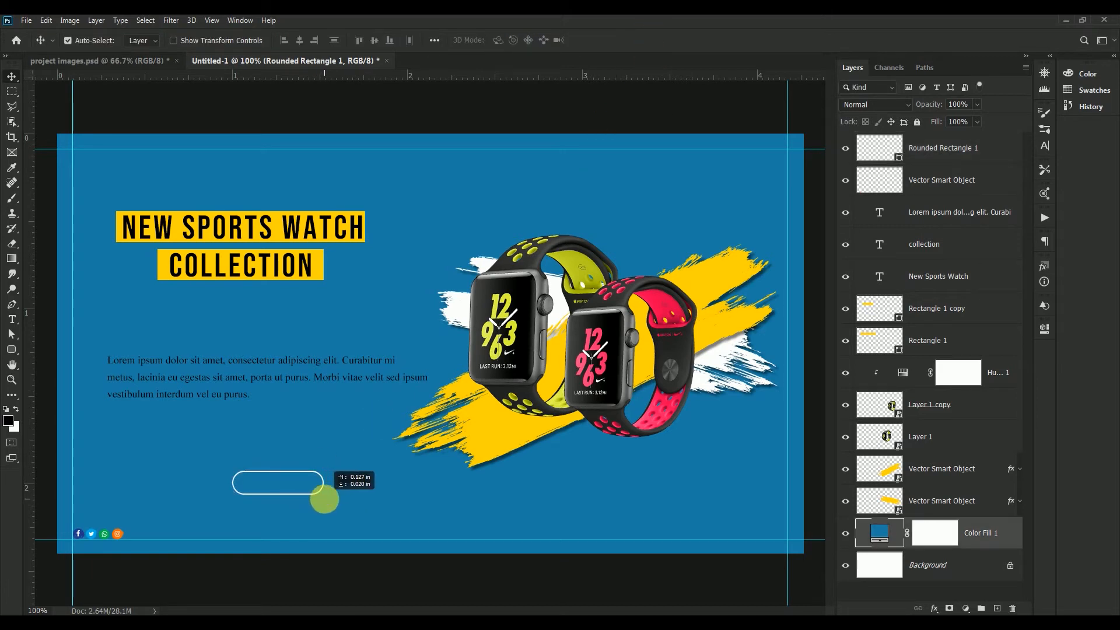
{"action": "left_click", "coordinate": [898, 146]}
{"action": "key", "text": "ctrl"}
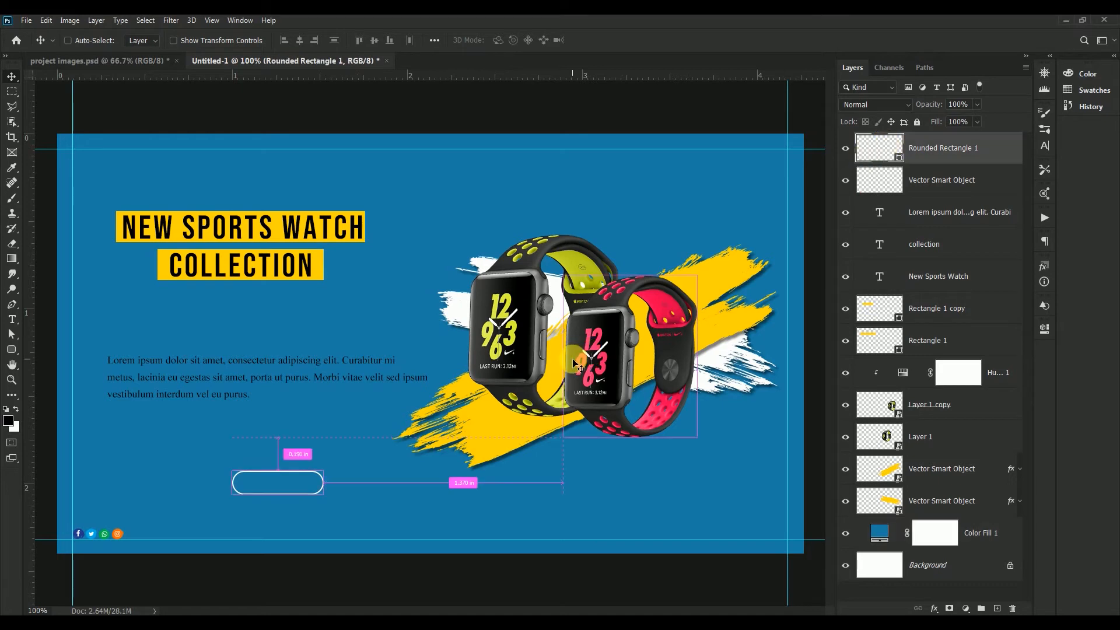
{"action": "key", "text": "ctrl+t"}
{"action": "left_click_drag", "start_coordinate": [318, 482], "coordinate": [642, 513]}
{"action": "left_click", "coordinate": [656, 40]}
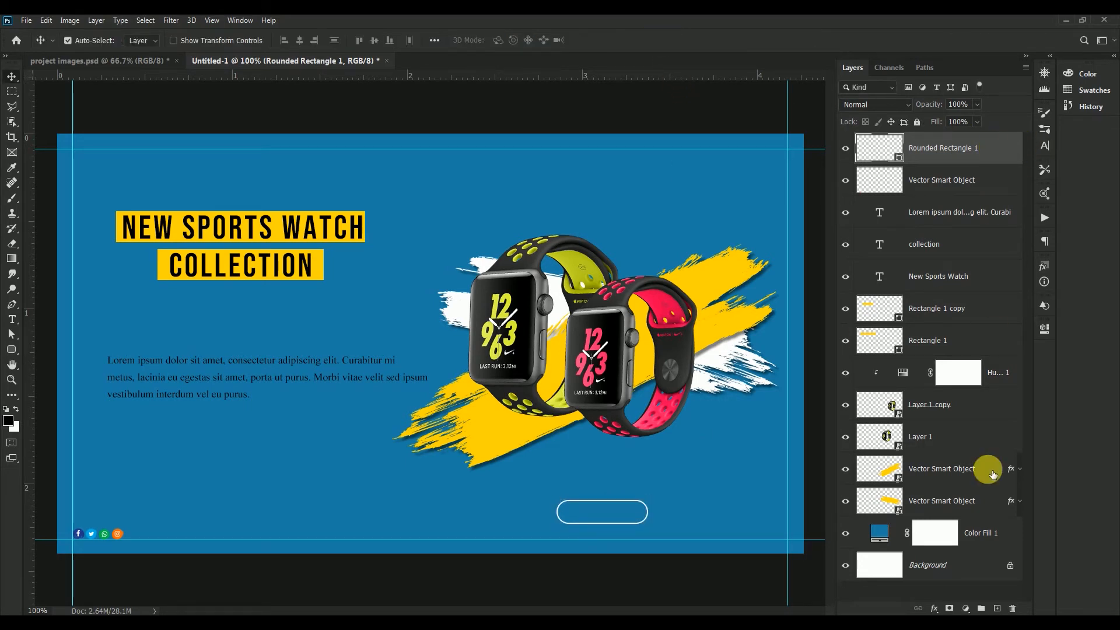
Step: Add the text "Shop Now" on a new layer in the empty area below the Lorem ipsum paragraph
{"action": "left_click", "coordinate": [996, 609]}
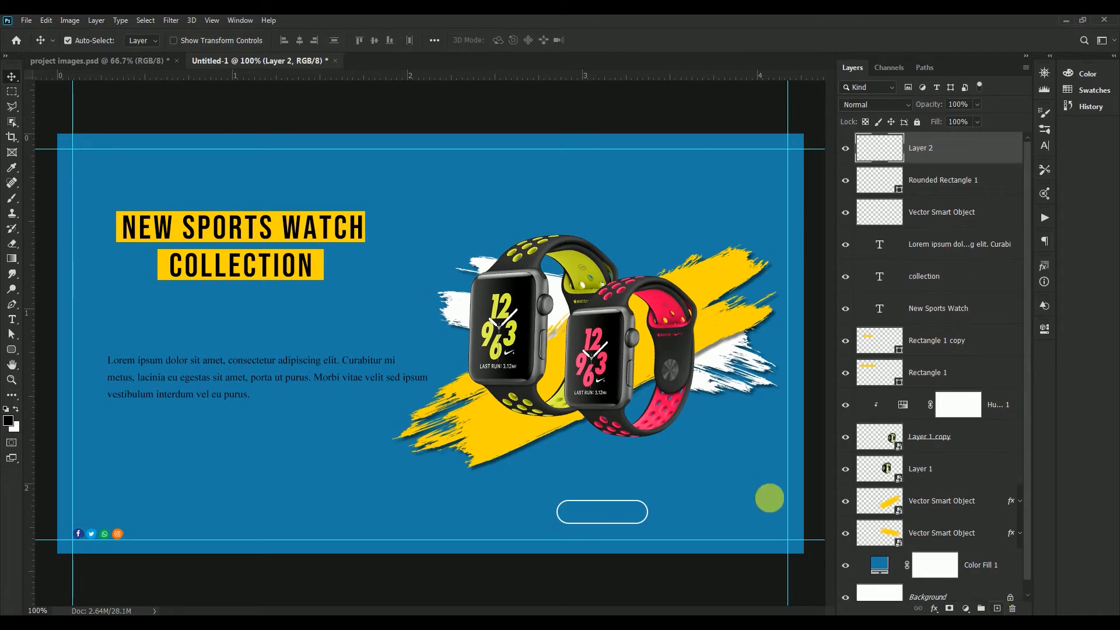
{"action": "left_click", "coordinate": [12, 320]}
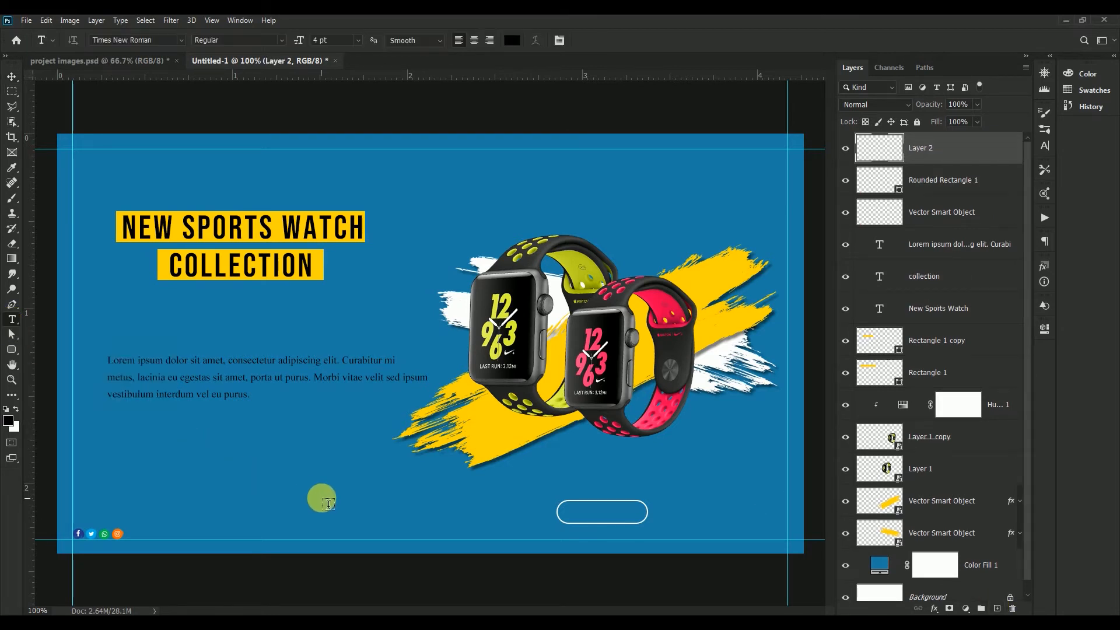
{"action": "left_click", "coordinate": [330, 488]}
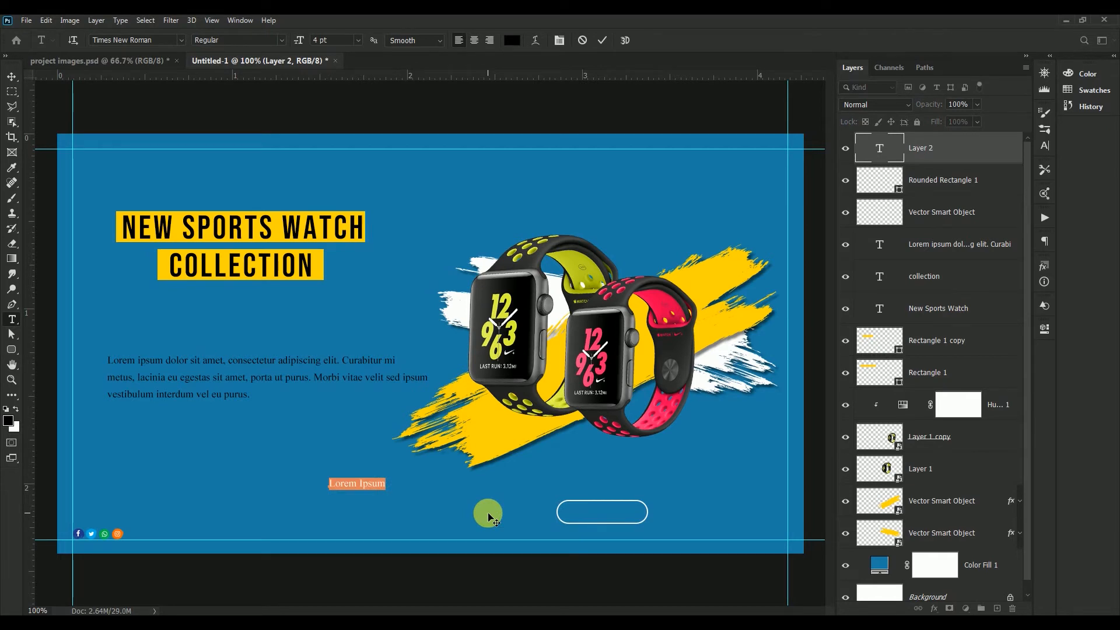
{"action": "type", "text": "SH"}
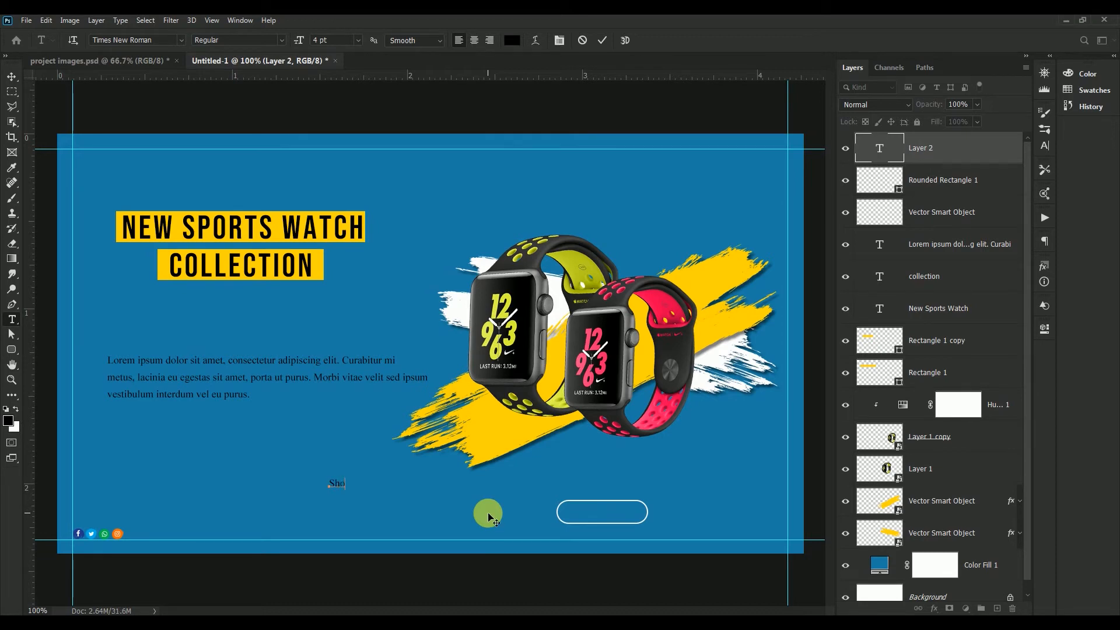
{"action": "type", "text": "op Now"}
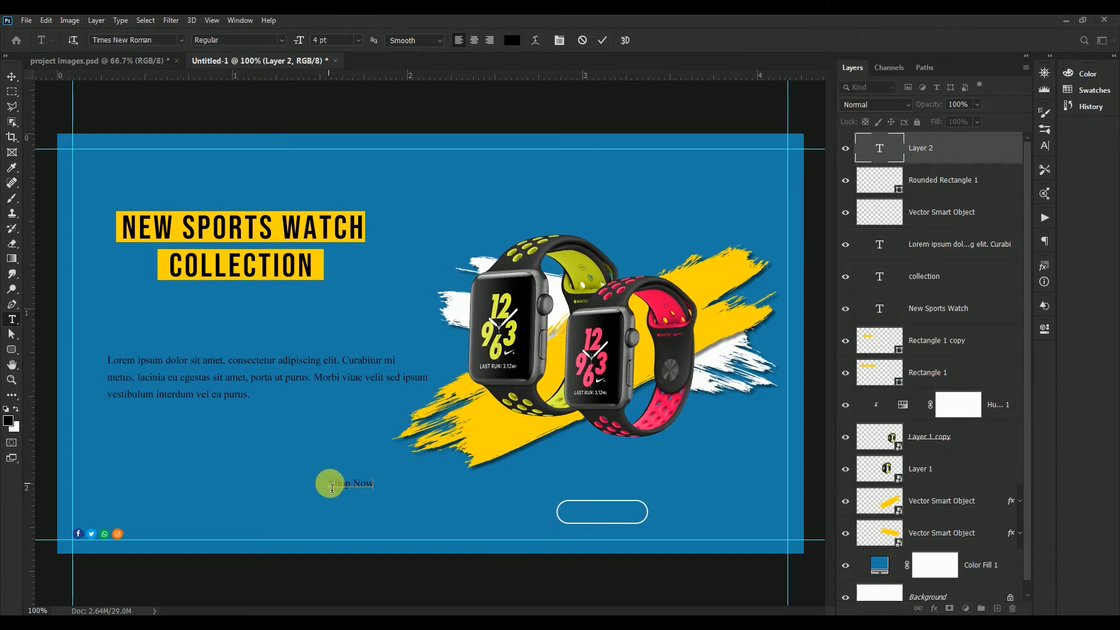
Step: Set the "Shop Now" text to 7 pt and colour it white (ffffff)
{"action": "left_click_drag", "start_coordinate": [328, 483], "coordinate": [375, 488]}
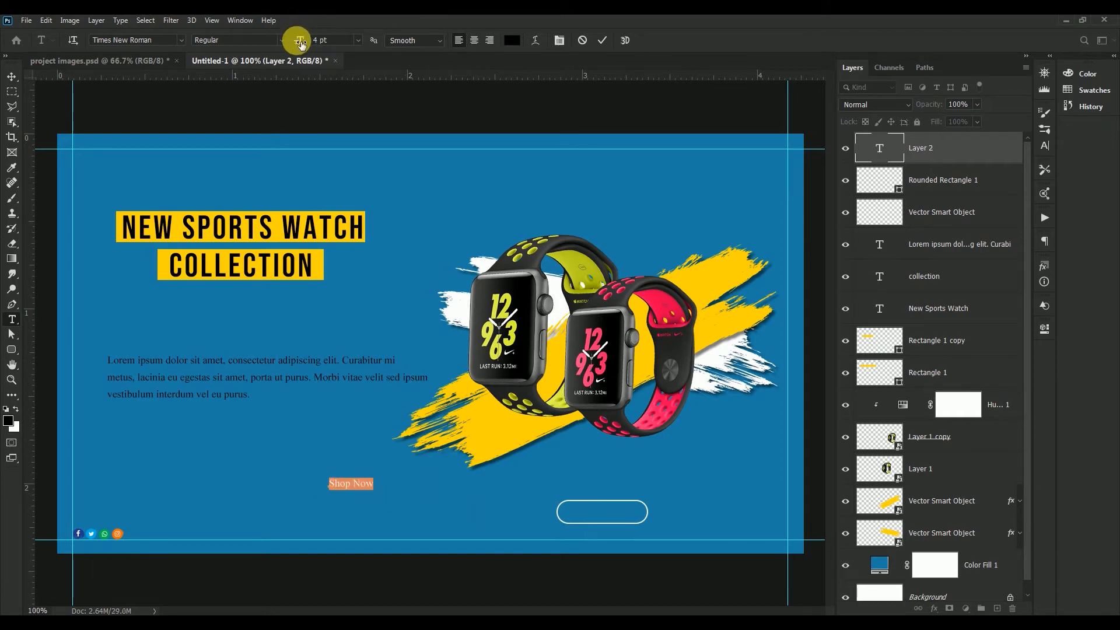
{"action": "mouse_move", "coordinate": [299, 40]}
{"action": "left_mouse_down"}
{"action": "mouse_move", "coordinate": [312, 41]}
{"action": "mouse_move", "coordinate": [304, 45]}
{"action": "left_mouse_up"}
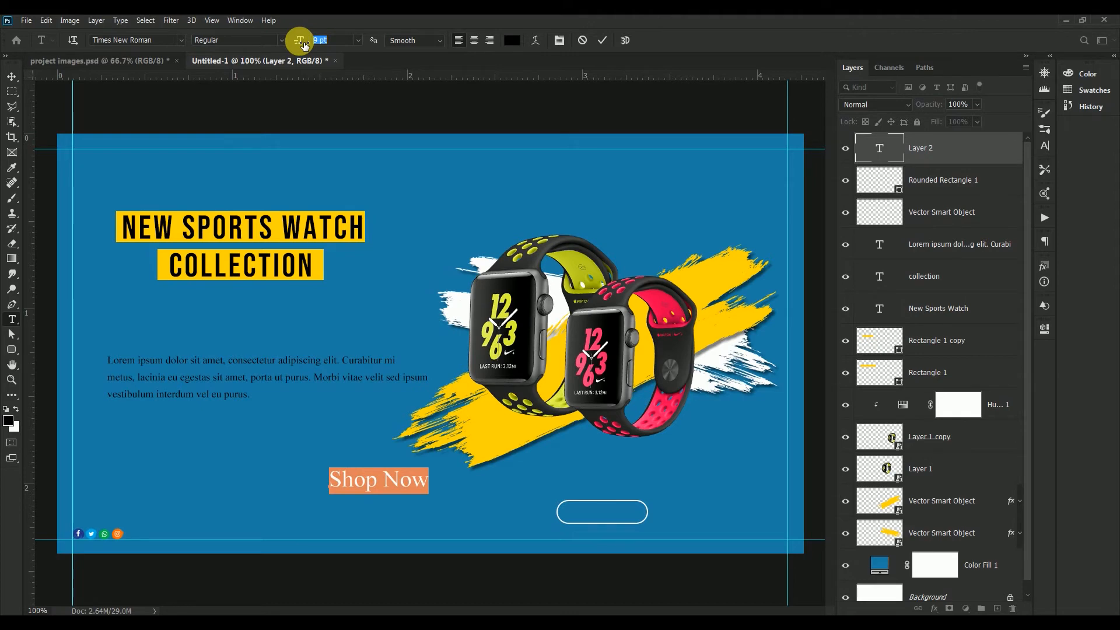
{"action": "key", "text": "Down"}
{"action": "key", "text": "Down"}
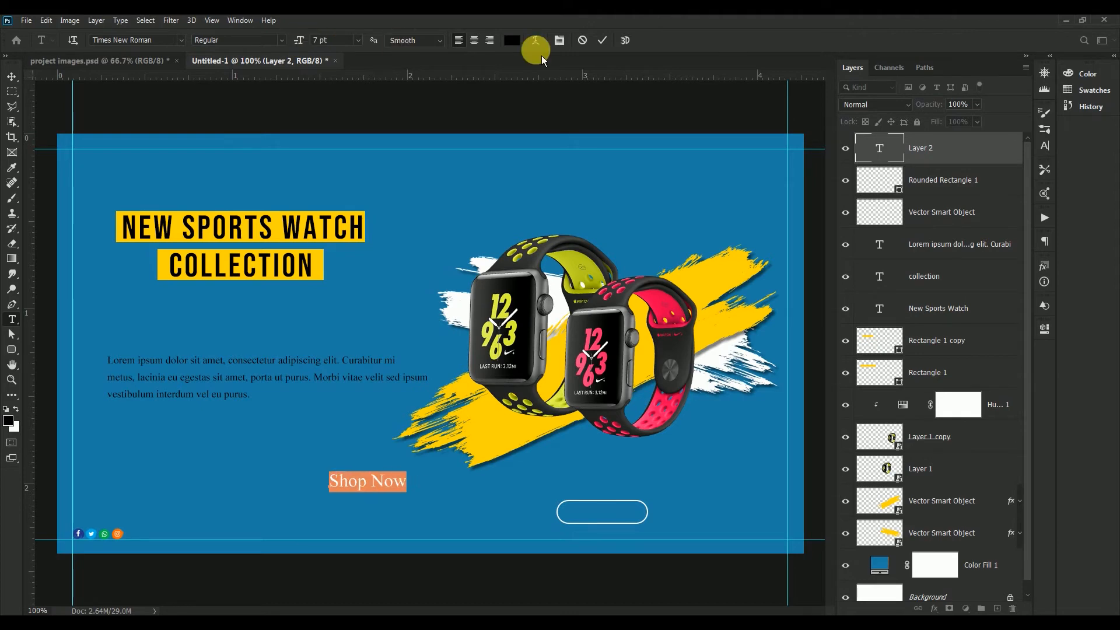
{"action": "left_click", "coordinate": [512, 41]}
{"action": "left_click_drag", "start_coordinate": [756, 285], "coordinate": [700, 228]}
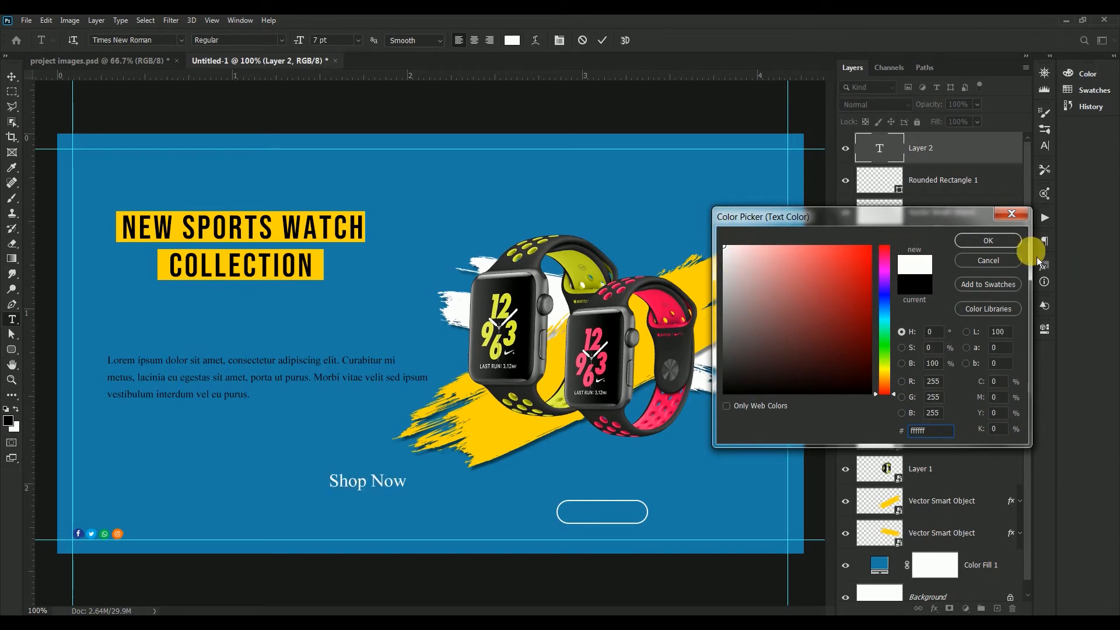
{"action": "left_click", "coordinate": [988, 240]}
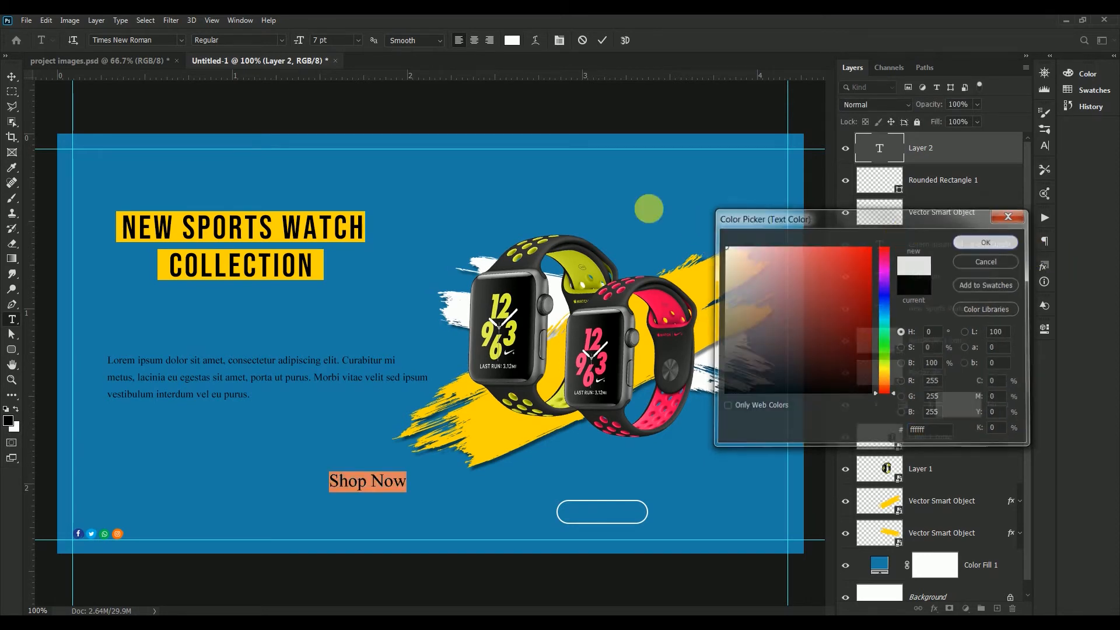
Step: Place the "Shop Now" text inside the rounded rectangle outline below the watches
{"action": "left_click", "coordinate": [11, 77]}
{"action": "left_click_drag", "start_coordinate": [347, 486], "coordinate": [580, 518]}
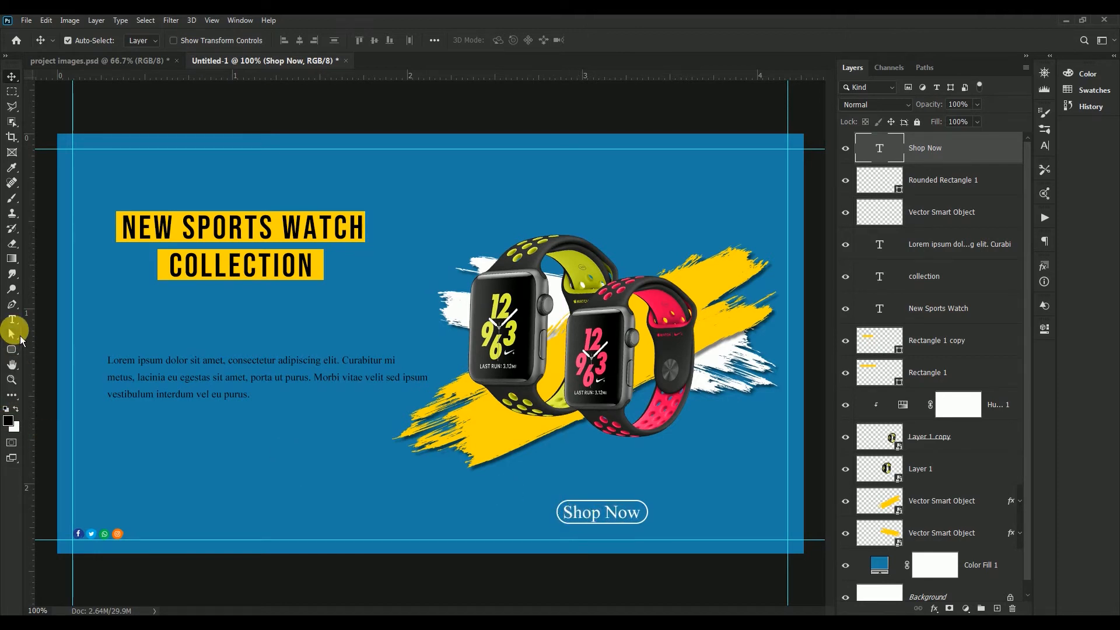
Step: Reduce the "Shop Now" text inside the rounded outline to 6 pt
{"action": "left_click", "coordinate": [11, 319]}
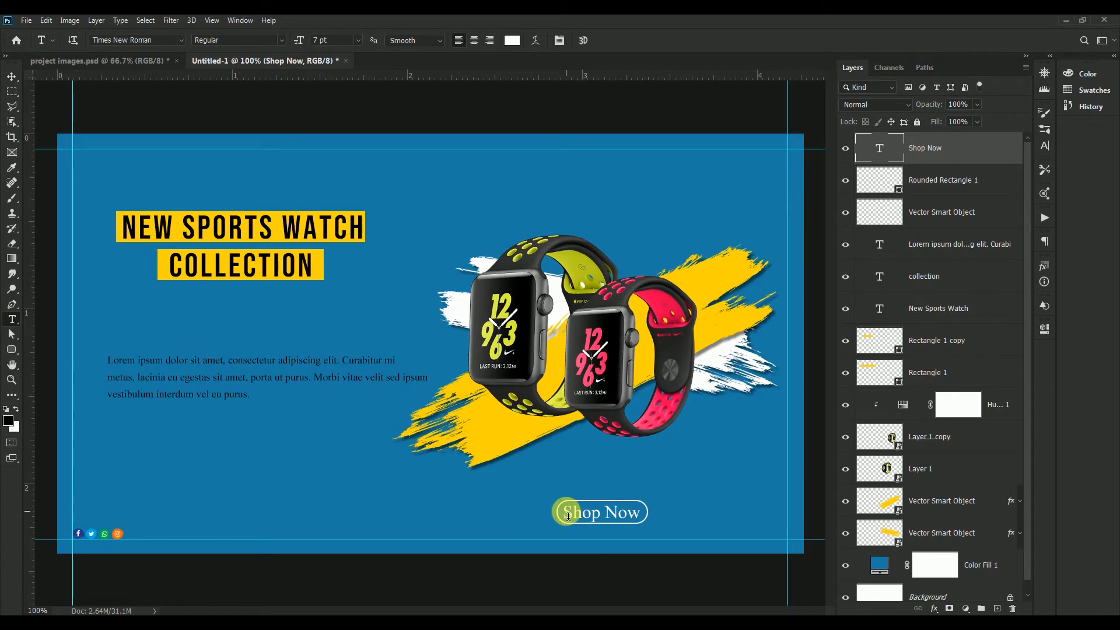
{"action": "left_click_drag", "start_coordinate": [566, 516], "coordinate": [683, 508]}
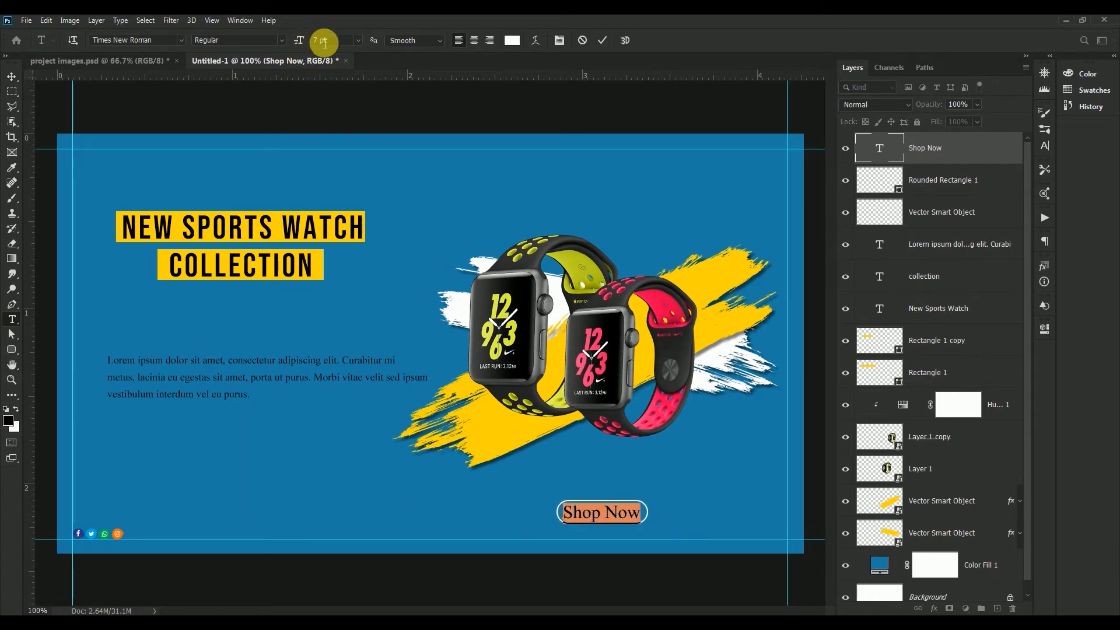
{"action": "left_click", "coordinate": [325, 42]}
{"action": "type", "text": "5"}
{"action": "key", "text": "Return"}
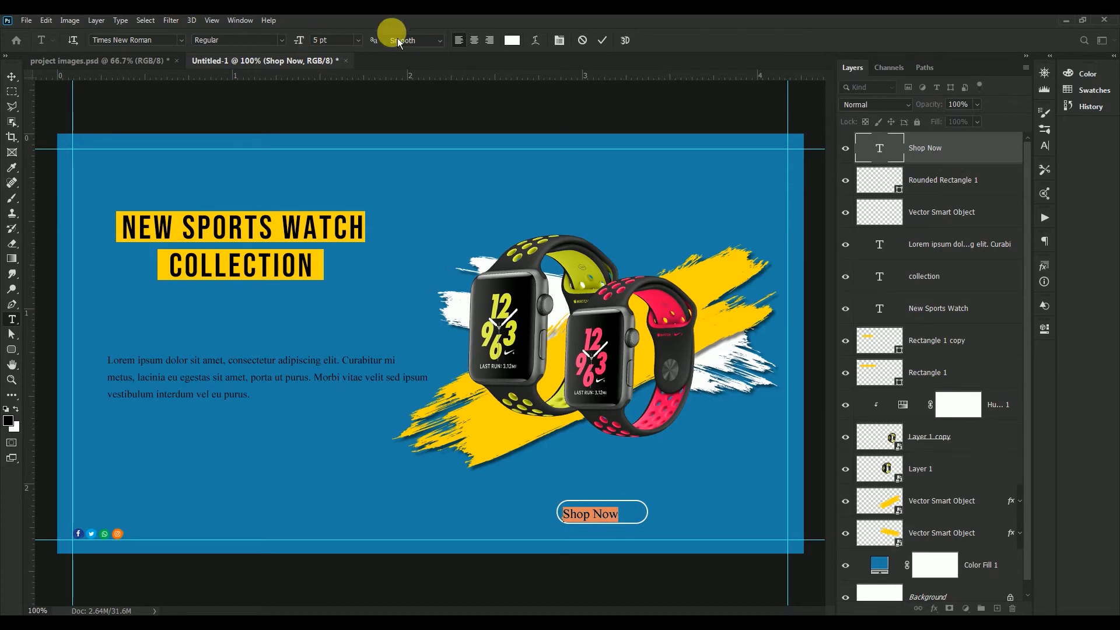
{"action": "left_click", "coordinate": [322, 42]}
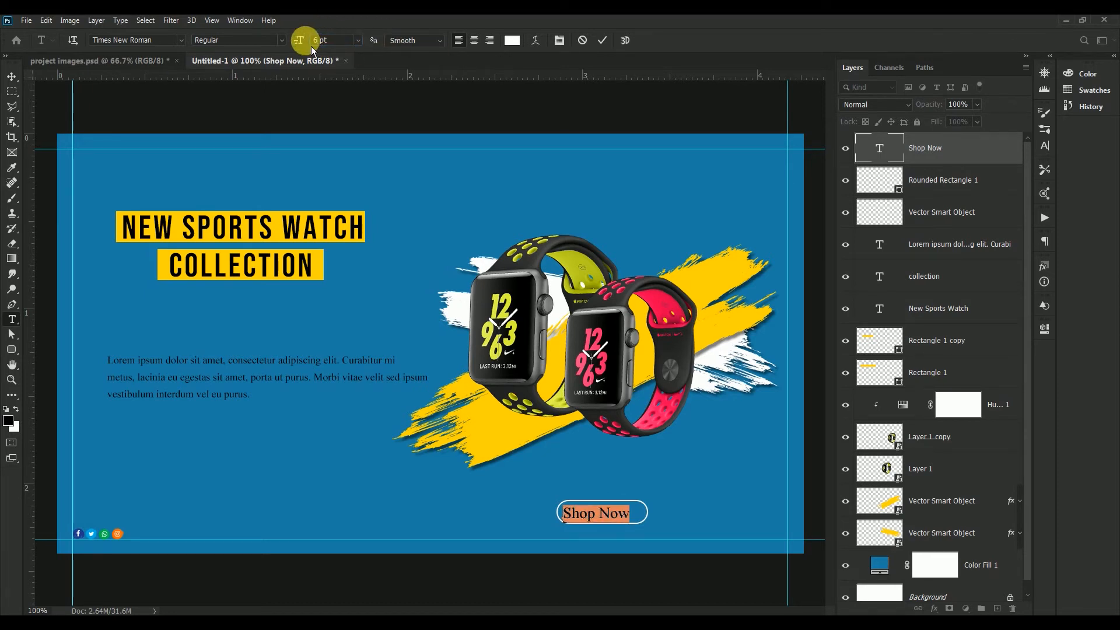
{"action": "left_click", "coordinate": [606, 43]}
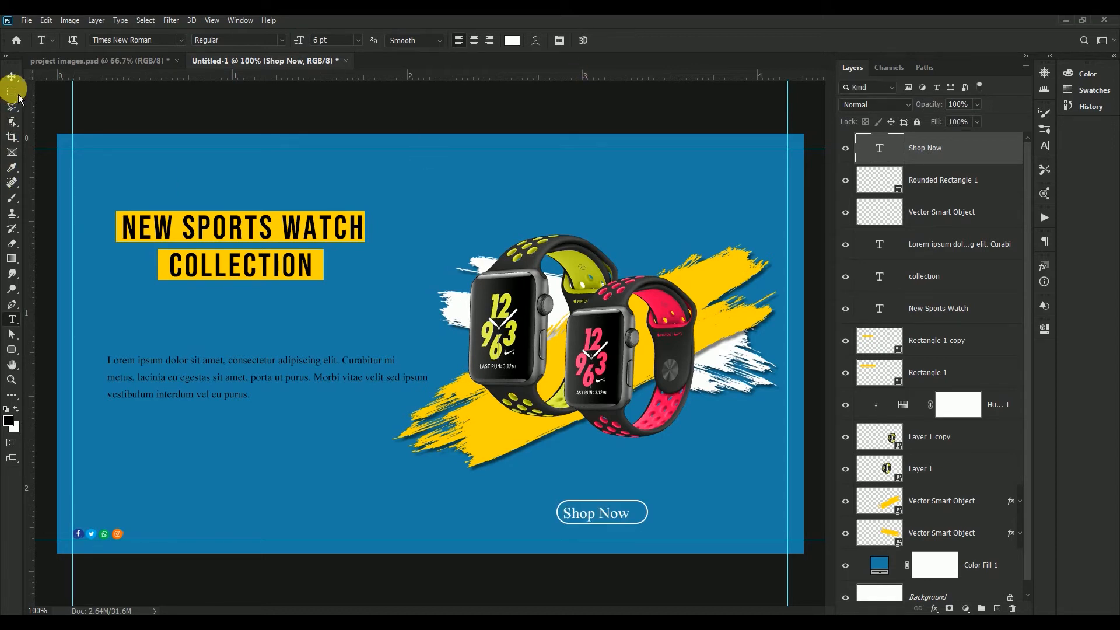
Step: Centre the "Shop Now" text within the rounded rectangle outline
{"action": "left_click", "coordinate": [12, 77]}
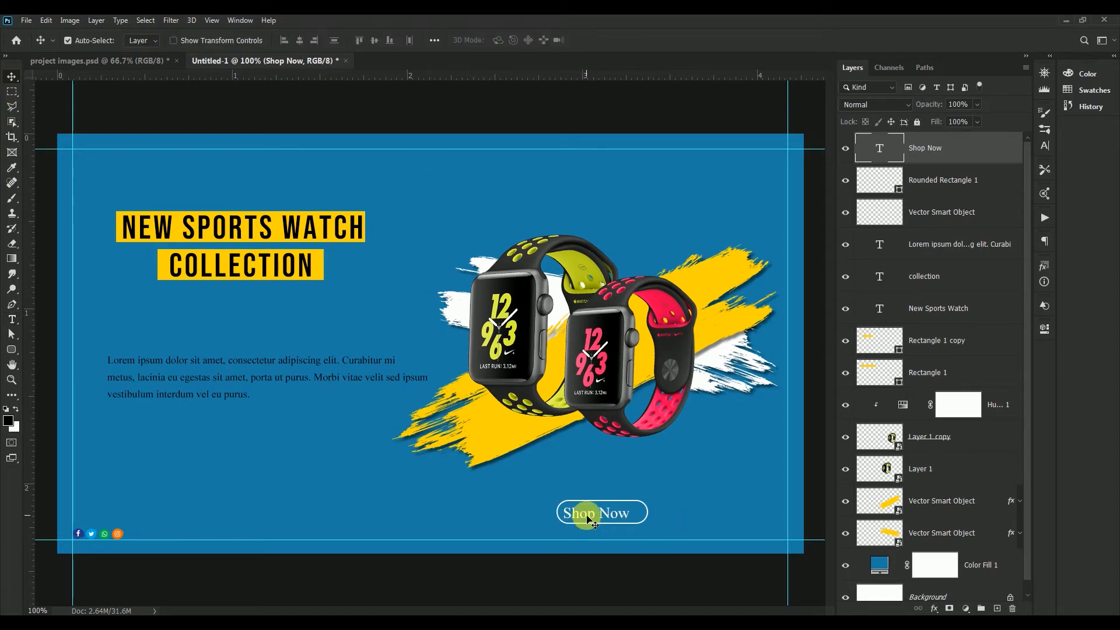
{"action": "left_click_drag", "start_coordinate": [586, 515], "coordinate": [594, 516]}
{"action": "left_click", "coordinate": [915, 178], "text": "shift"}
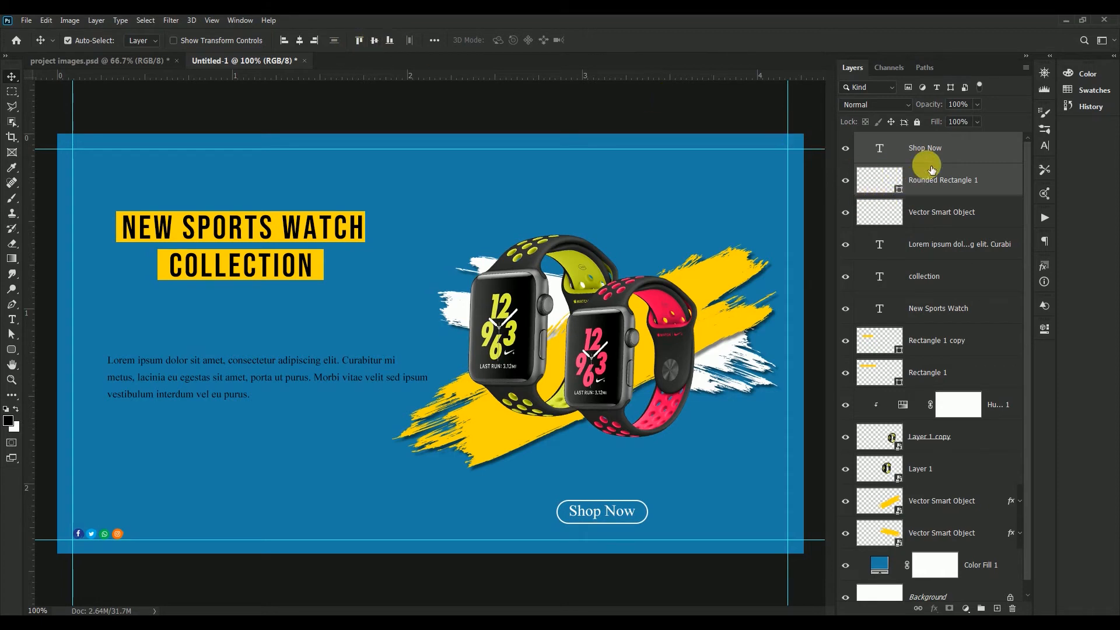
{"action": "left_click", "coordinate": [963, 146]}
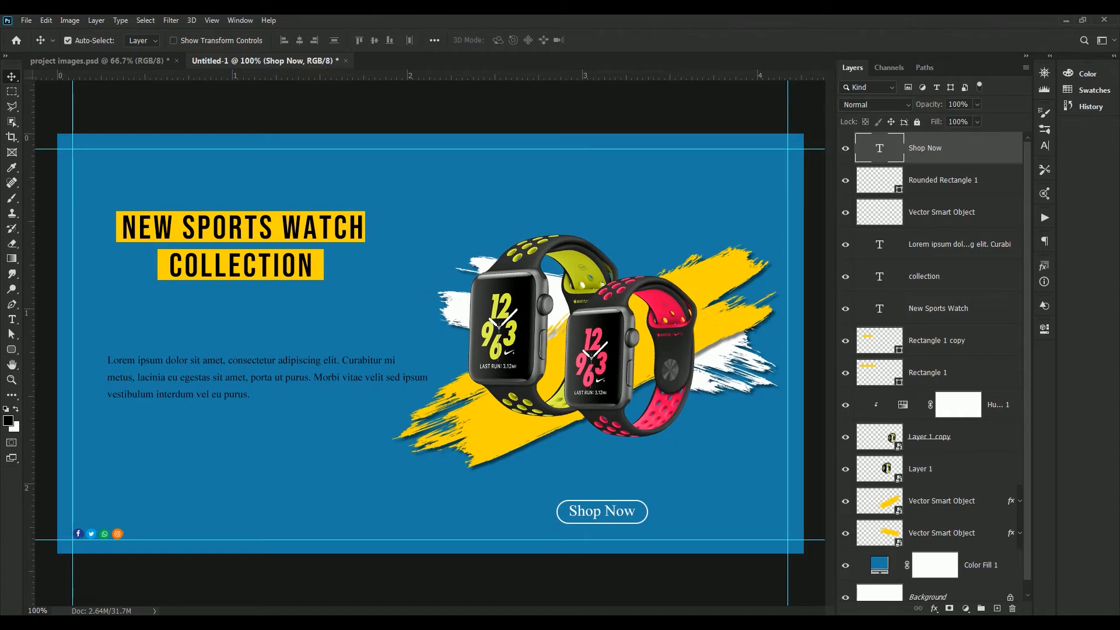
Step: Draw a 70 px circle on a new layer below the Lorem ipsum paragraph and fill it white
{"action": "left_click", "coordinate": [997, 608]}
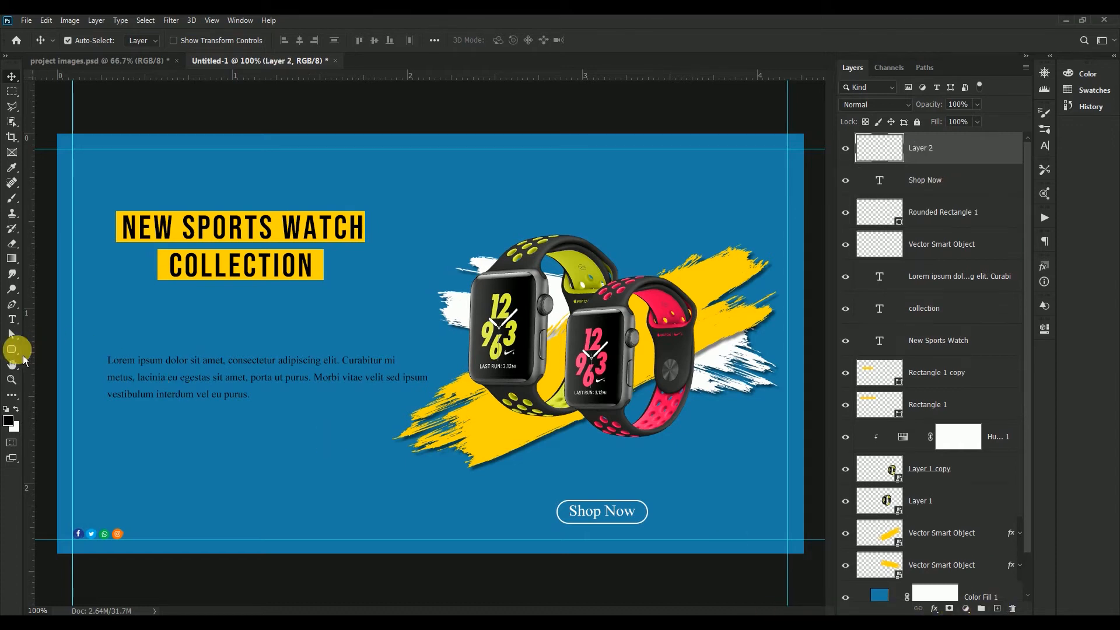
{"action": "left_click", "coordinate": [11, 350]}
{"action": "left_click", "coordinate": [53, 370]}
{"action": "left_click_drag", "start_coordinate": [260, 441], "coordinate": [284, 454]}
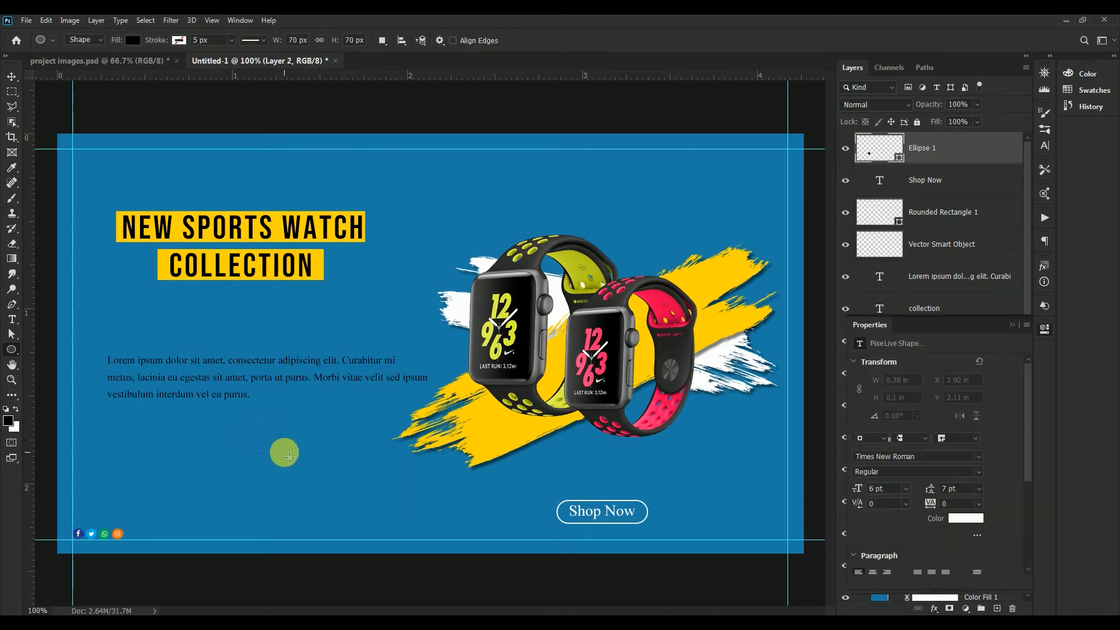
{"action": "left_click", "coordinate": [133, 39]}
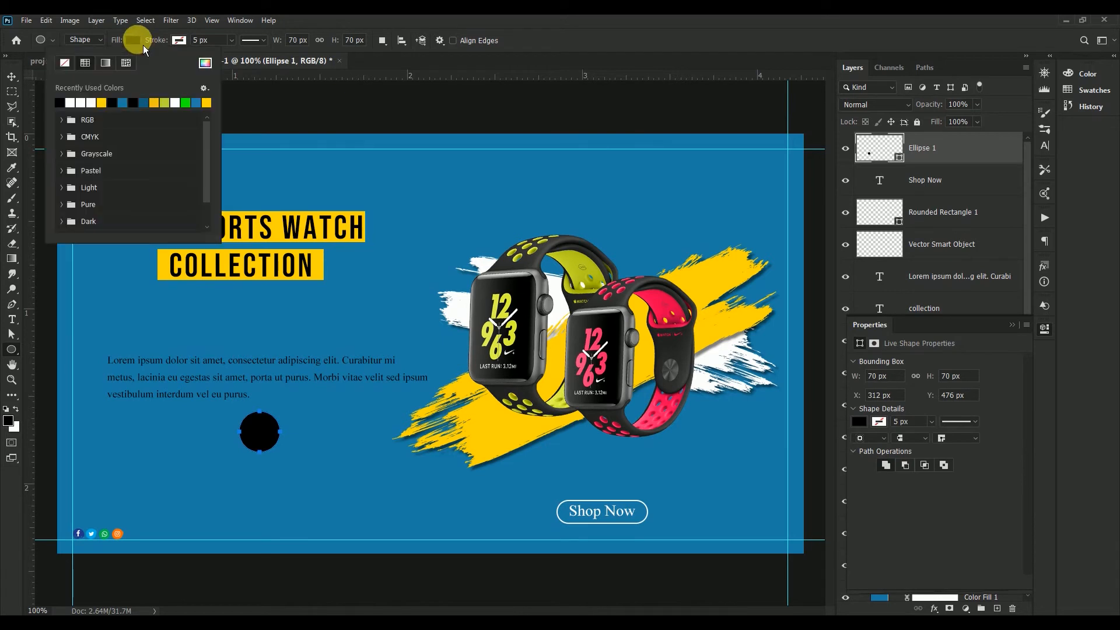
{"action": "left_click", "coordinate": [71, 103]}
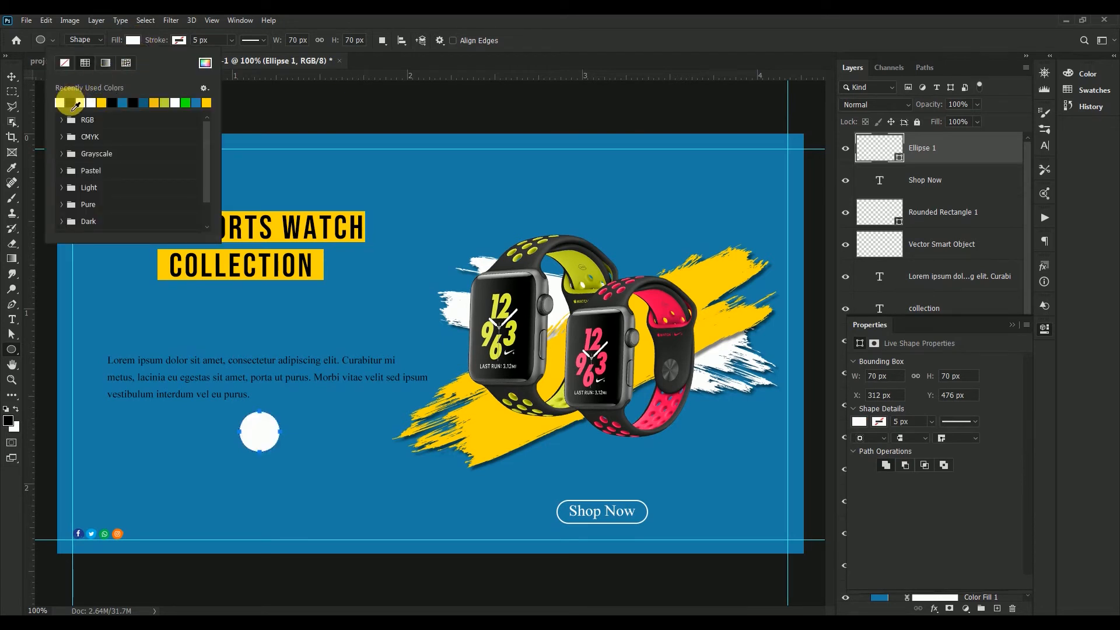
Step: Move the white circle onto the lower end of the red watch's strap
{"action": "left_click", "coordinate": [12, 76]}
{"action": "mouse_move", "coordinate": [260, 432]}
{"action": "left_mouse_down"}
{"action": "mouse_move", "coordinate": [555, 456]}
{"action": "mouse_move", "coordinate": [670, 441]}
{"action": "mouse_move", "coordinate": [674, 453]}
{"action": "mouse_move", "coordinate": [673, 443]}
{"action": "left_mouse_up"}
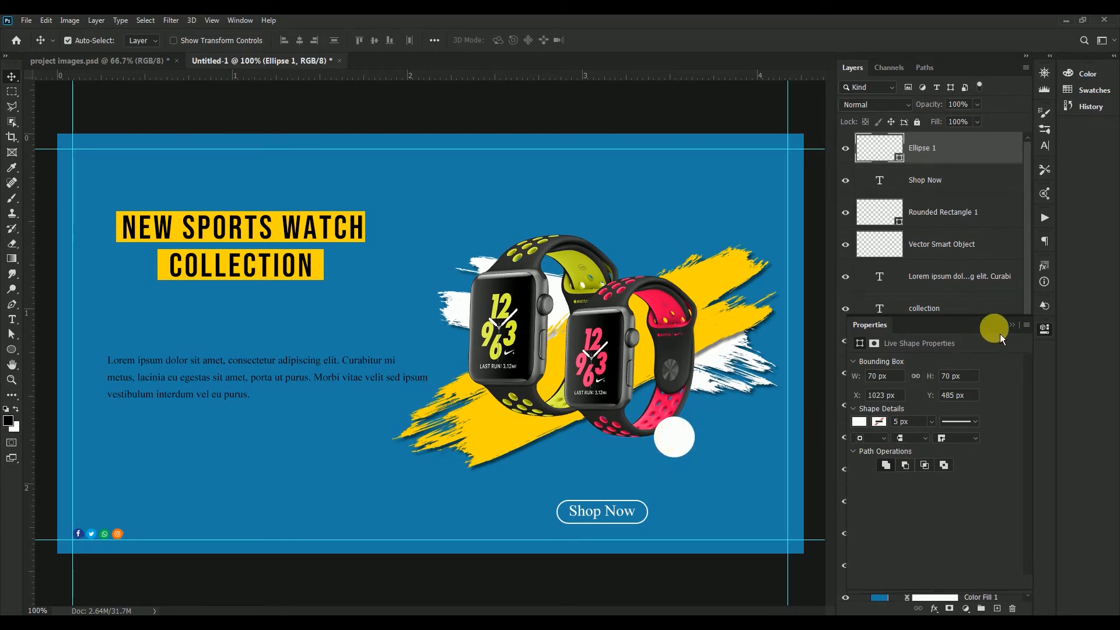
{"action": "left_click", "coordinate": [1014, 325]}
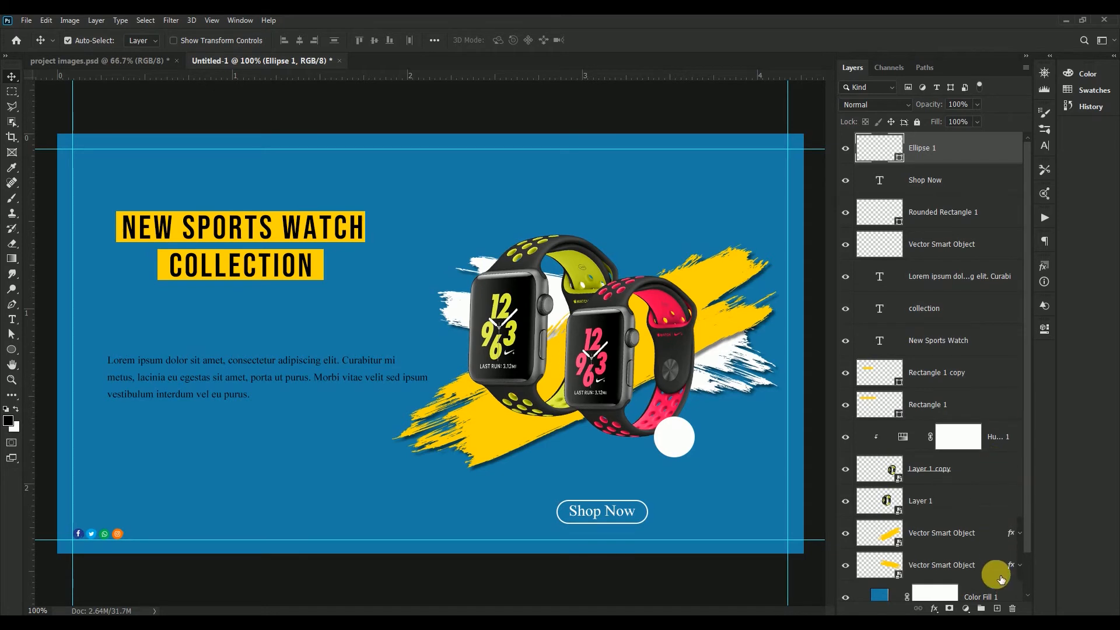
Step: Add the text "50%" on a new layer in the empty area below the Lorem ipsum paragraph
{"action": "left_click", "coordinate": [998, 609]}
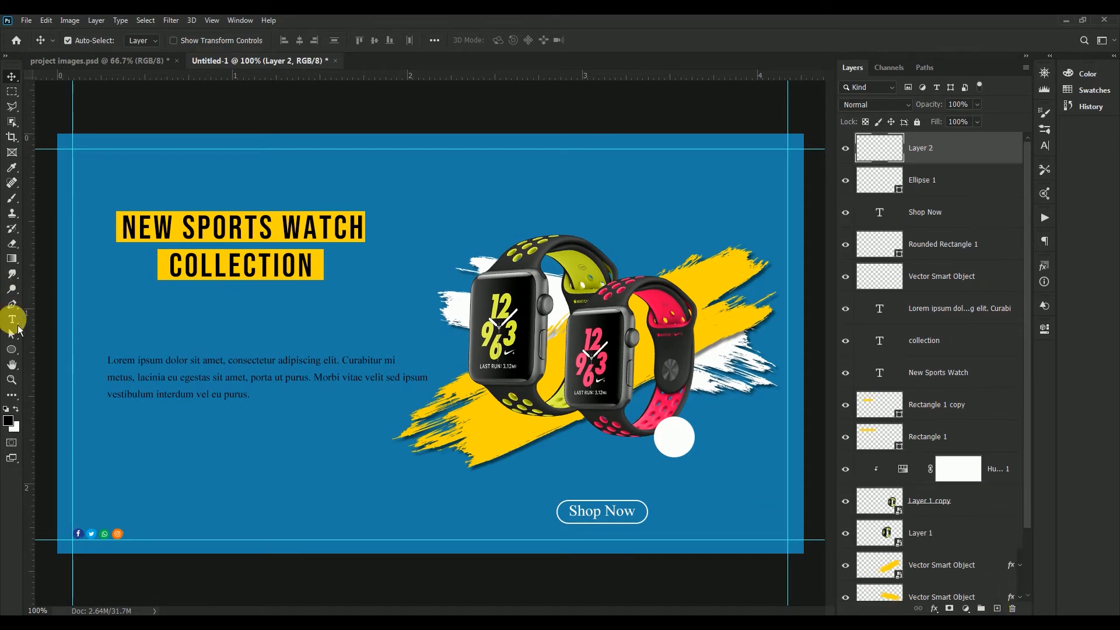
{"action": "left_click", "coordinate": [12, 319]}
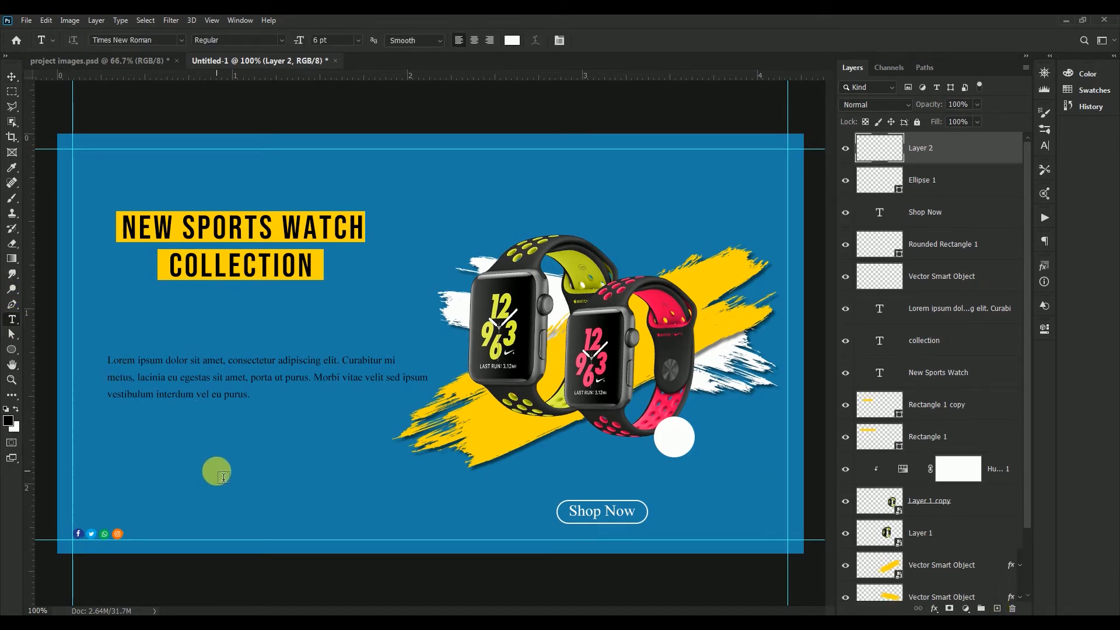
{"action": "left_click", "coordinate": [216, 471]}
{"action": "type", "text": "5"}
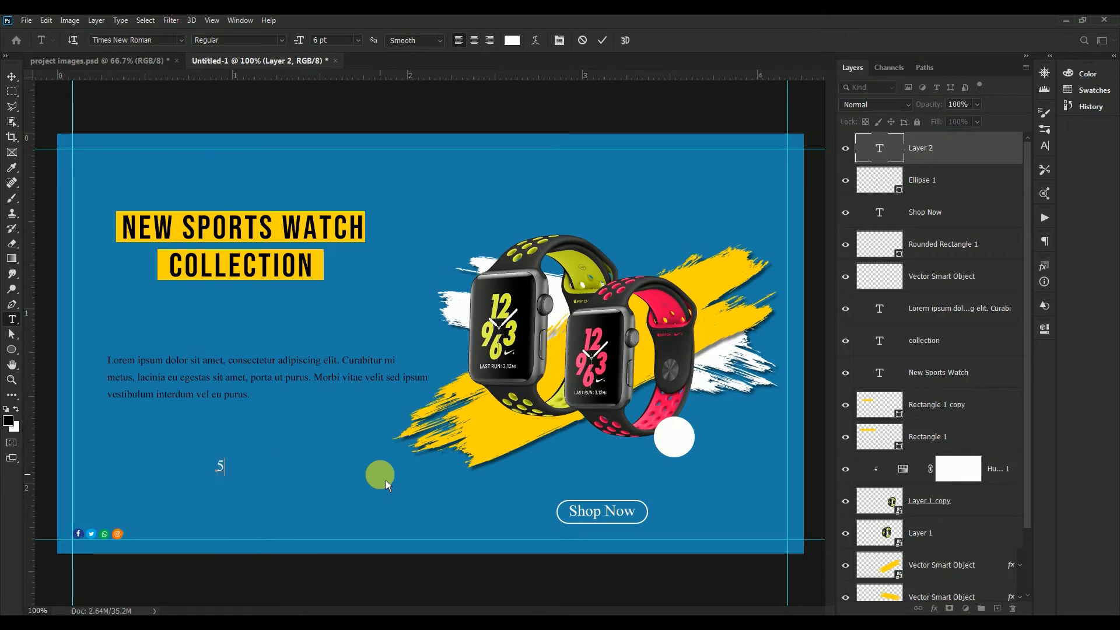
{"action": "type", "text": "0%"}
Step: Colour the "50%" text black (000000) and set its size to 9 pt
{"action": "left_click_drag", "start_coordinate": [260, 466], "coordinate": [216, 467]}
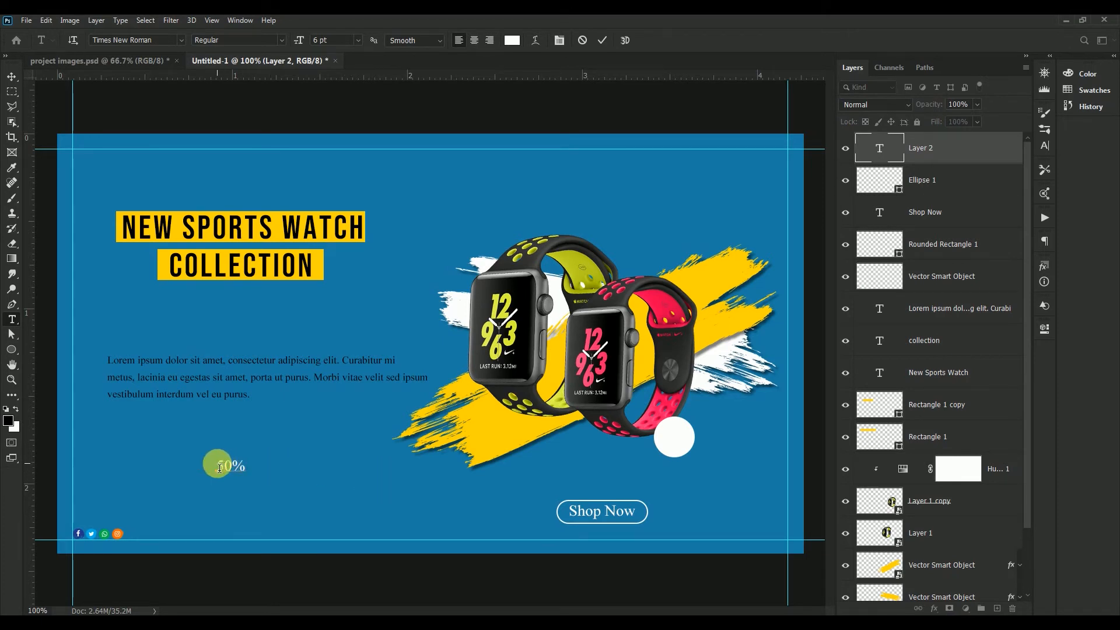
{"action": "left_click", "coordinate": [512, 41]}
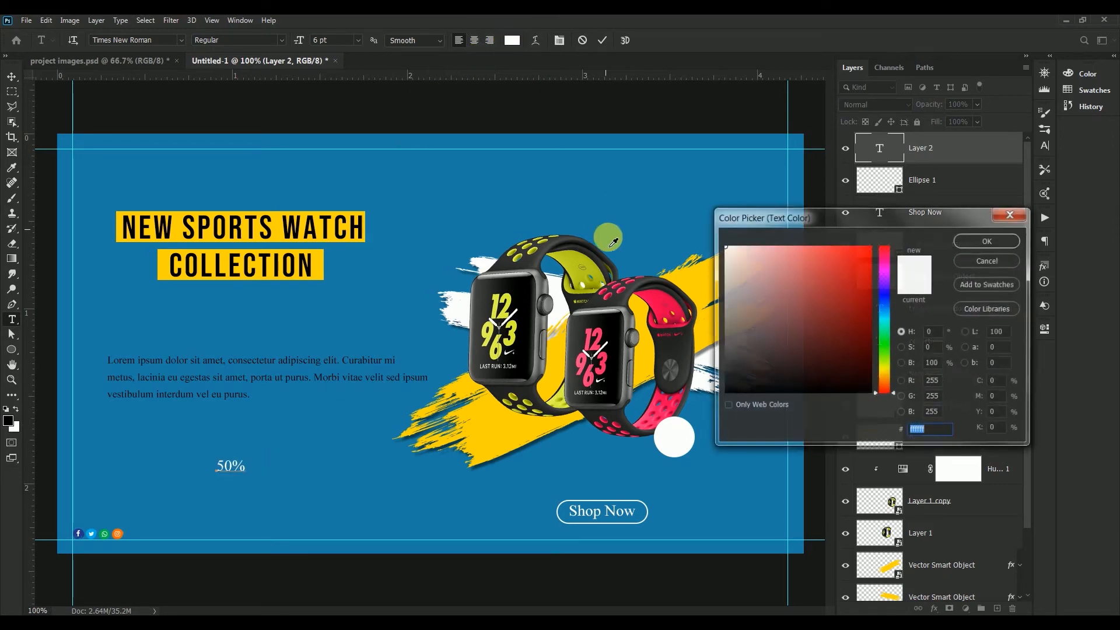
{"action": "left_click_drag", "start_coordinate": [754, 362], "coordinate": [712, 401]}
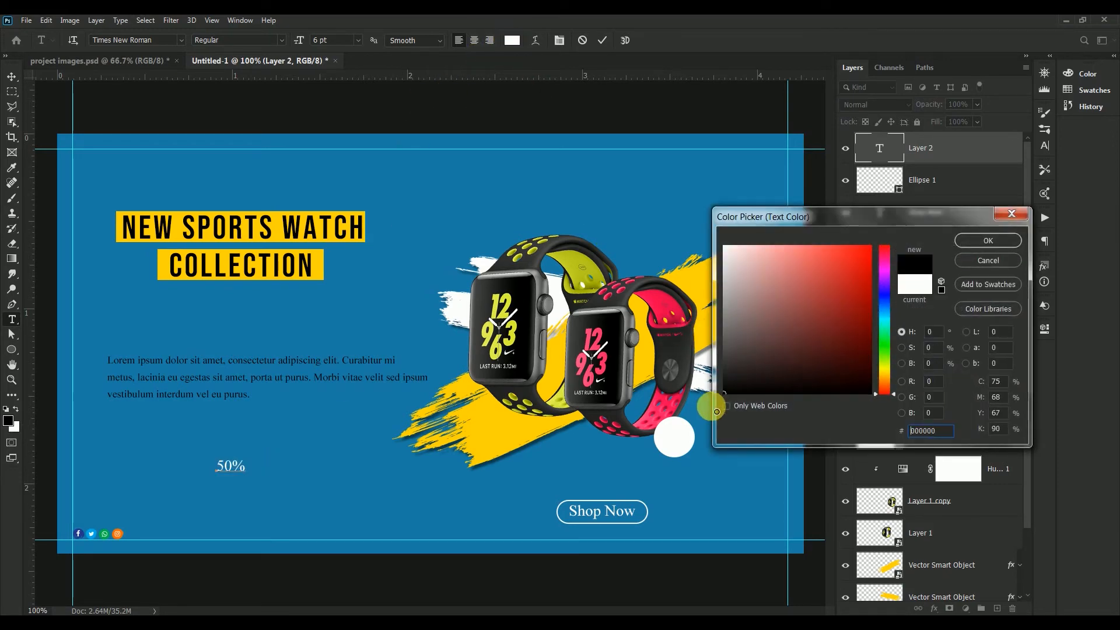
{"action": "left_click", "coordinate": [985, 241]}
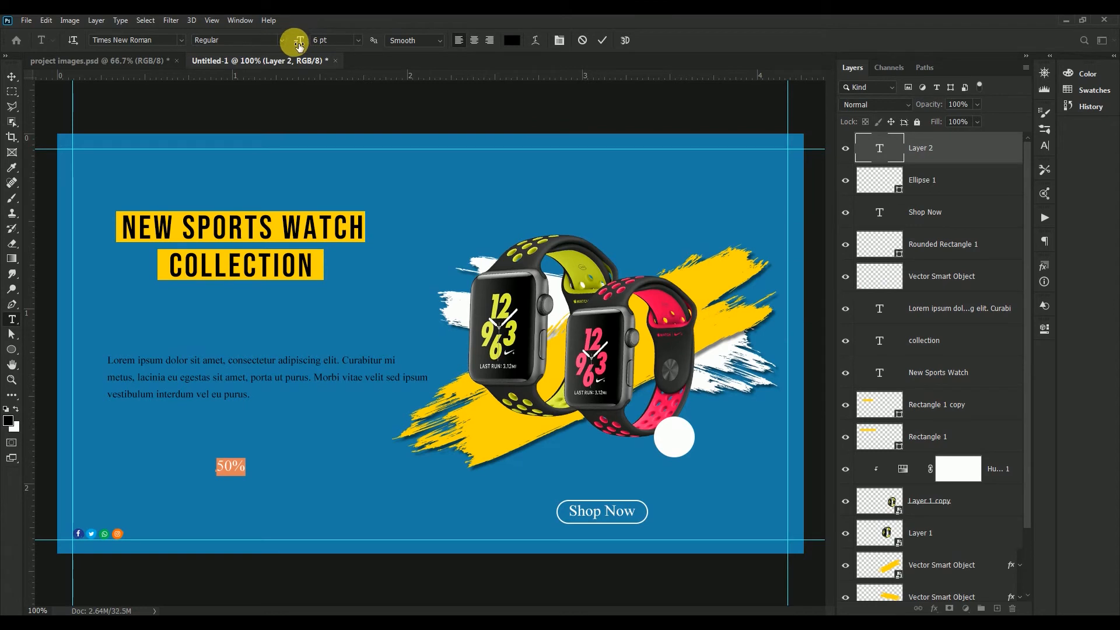
{"action": "left_click_drag", "start_coordinate": [301, 44], "coordinate": [304, 43]}
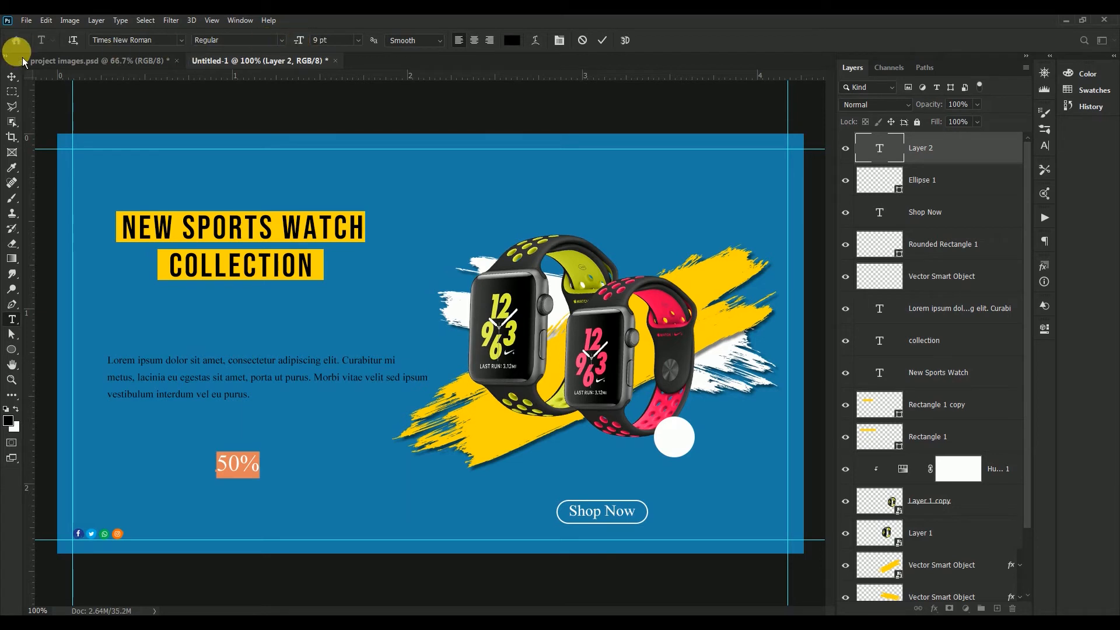
Step: Place the "50%" text over the white circle and enlarge the circle to about 120% so it surrounds the text
{"action": "left_click", "coordinate": [12, 77]}
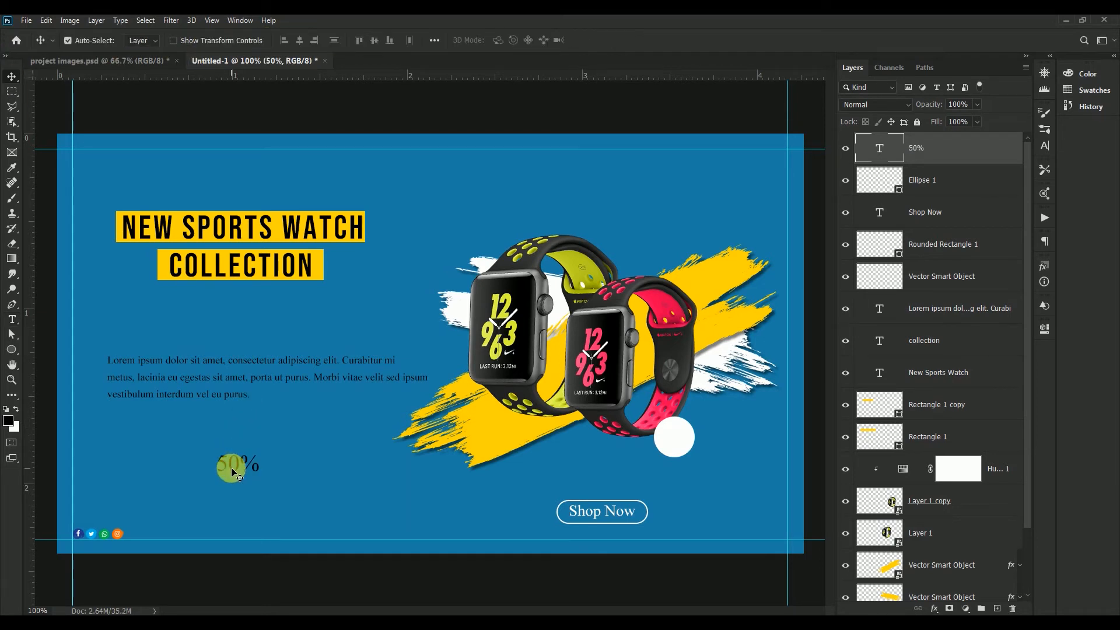
{"action": "left_click_drag", "start_coordinate": [236, 463], "coordinate": [674, 446]}
{"action": "left_click", "coordinate": [673, 455]}
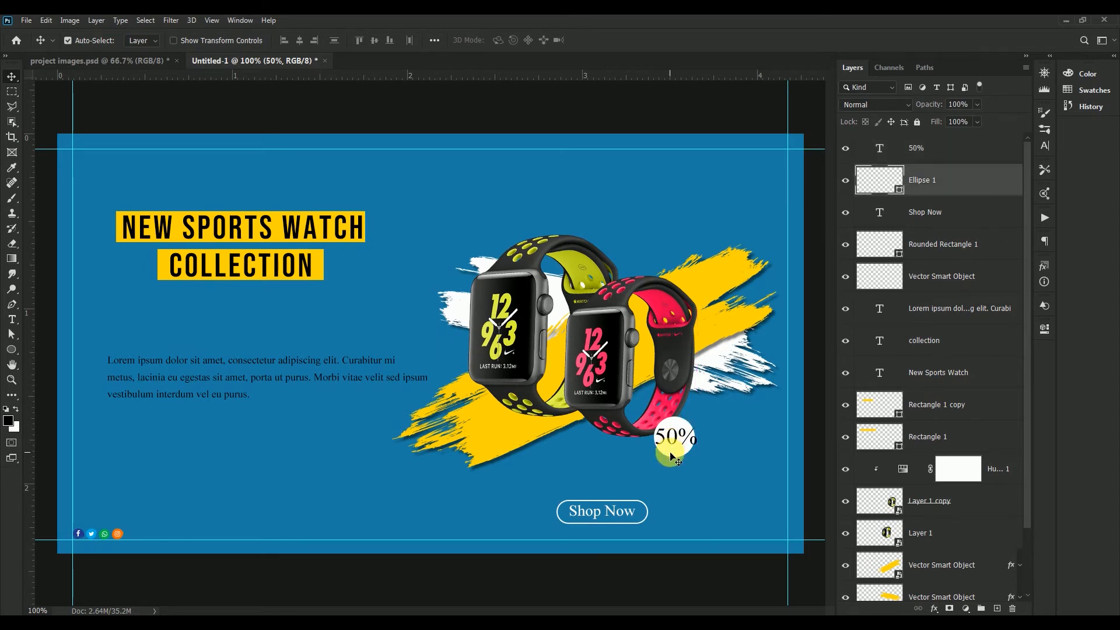
{"action": "key", "text": "ctrl+t"}
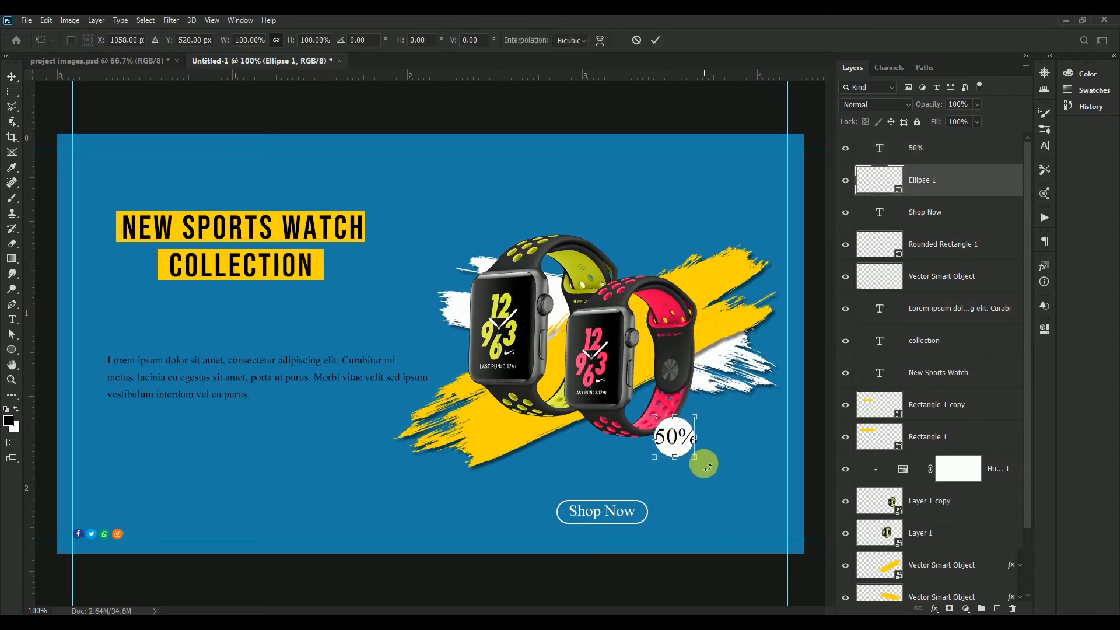
{"action": "left_click_drag", "start_coordinate": [705, 462], "coordinate": [702, 458]}
{"action": "left_click", "coordinate": [656, 40]}
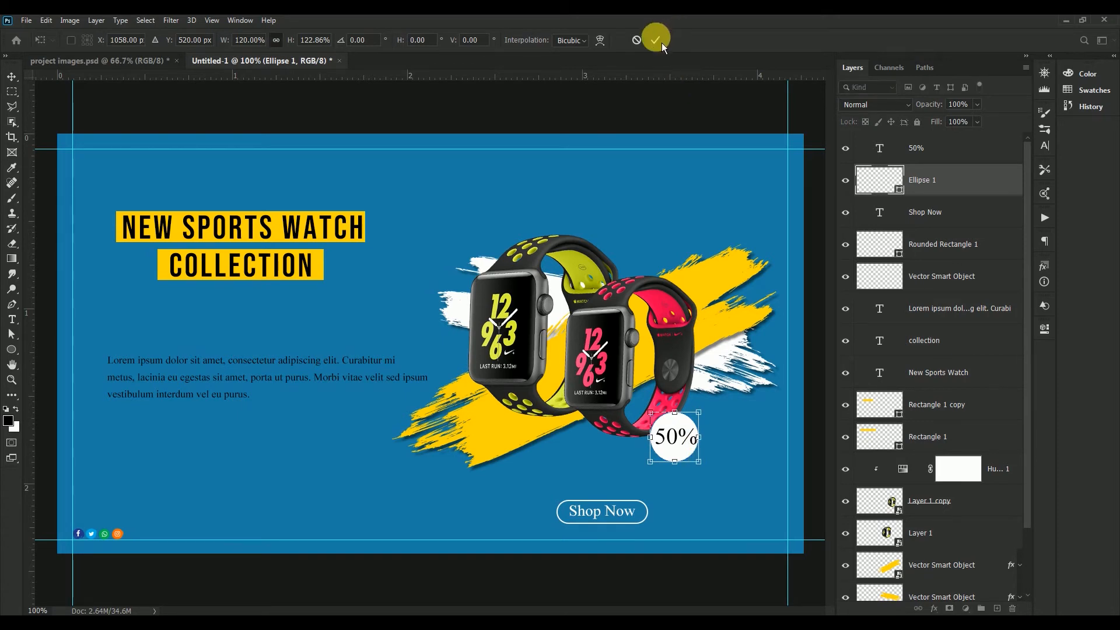
Step: Align the "50%" text with the centre of the white circle
{"action": "left_click", "coordinate": [676, 442]}
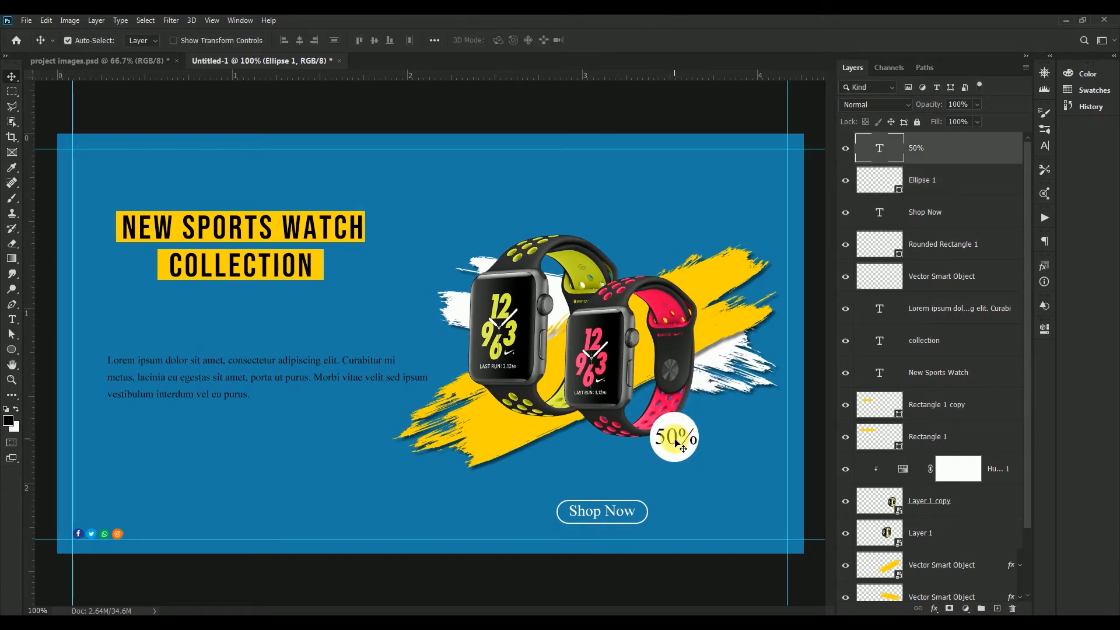
{"action": "left_click_drag", "start_coordinate": [677, 443], "coordinate": [681, 444]}
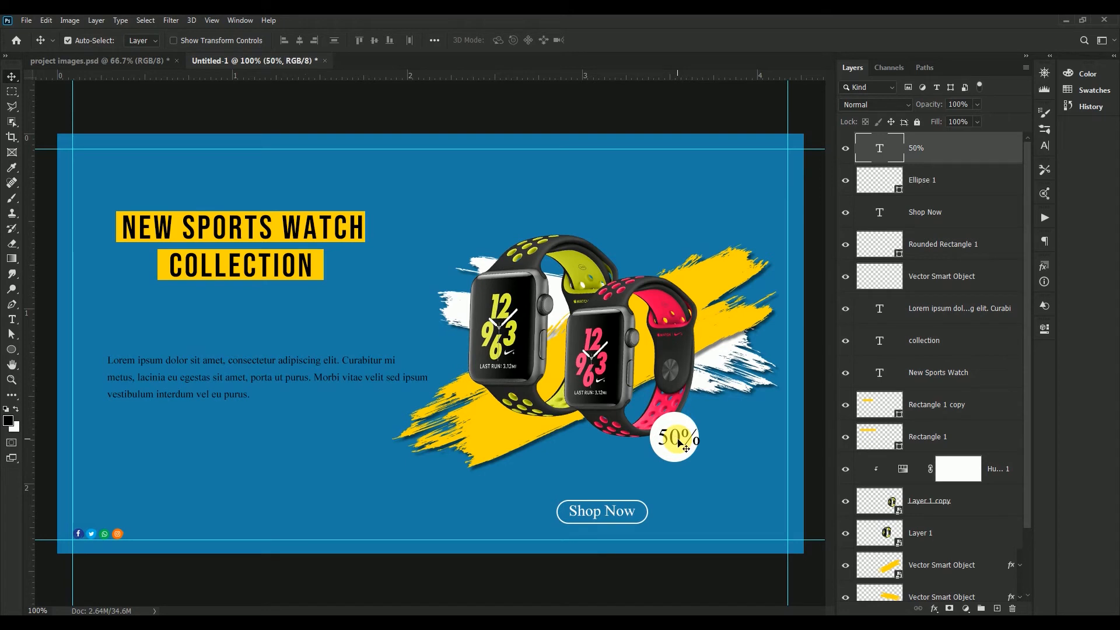
{"action": "left_click", "coordinate": [931, 191], "text": "shift"}
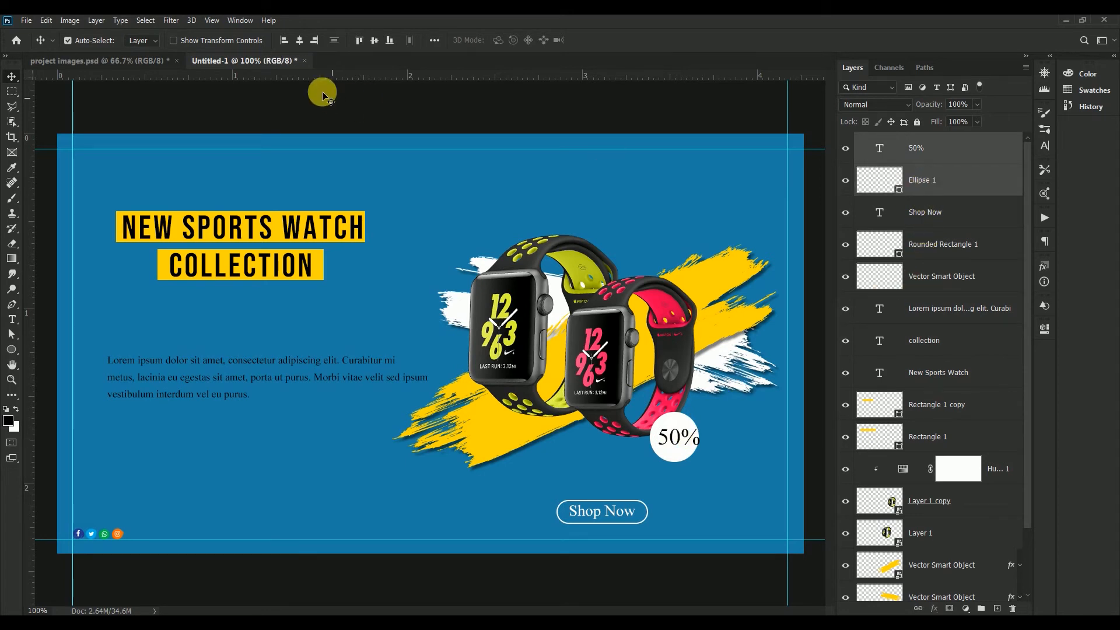
{"action": "left_click", "coordinate": [299, 40]}
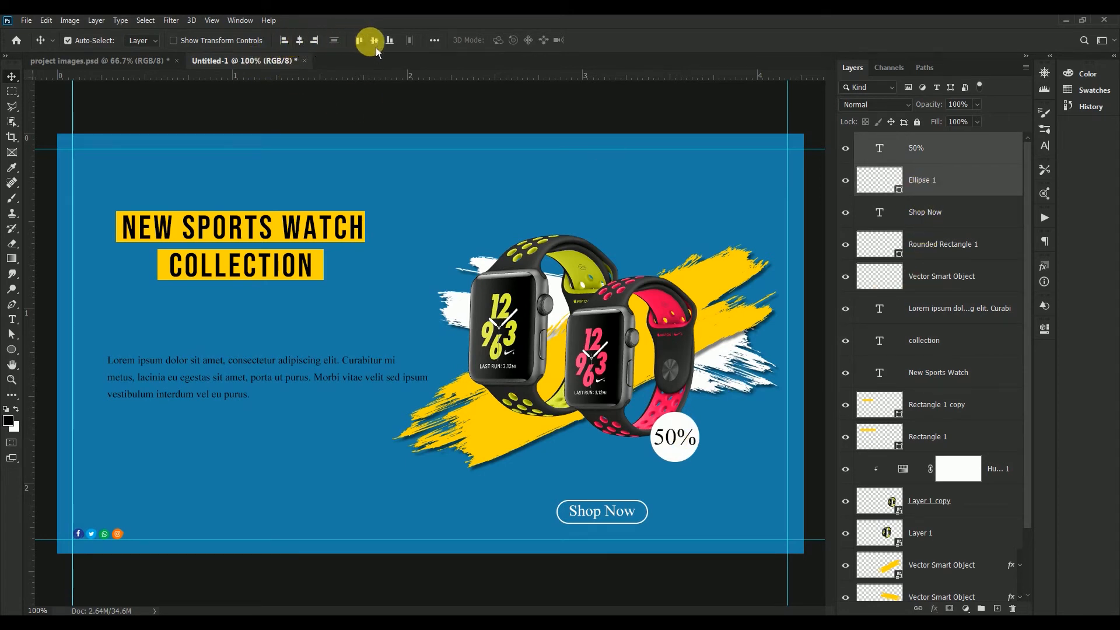
{"action": "left_click", "coordinate": [960, 150]}
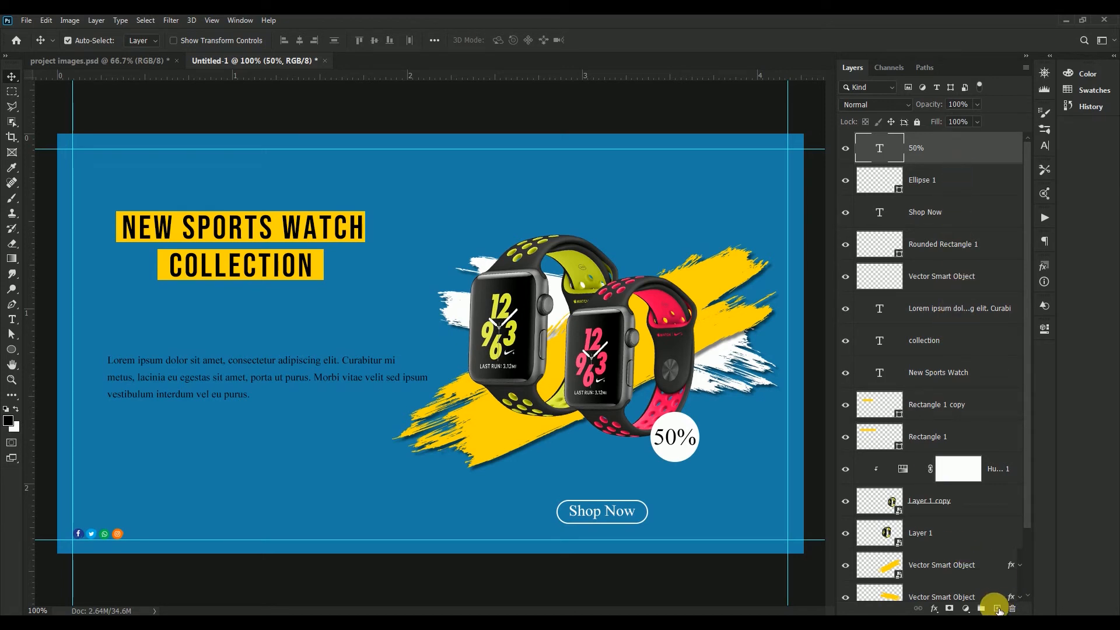
Step: Add the text "OFF" on a new layer in the empty area above the banner's lower guide
{"action": "left_click", "coordinate": [998, 608]}
{"action": "left_click", "coordinate": [11, 319]}
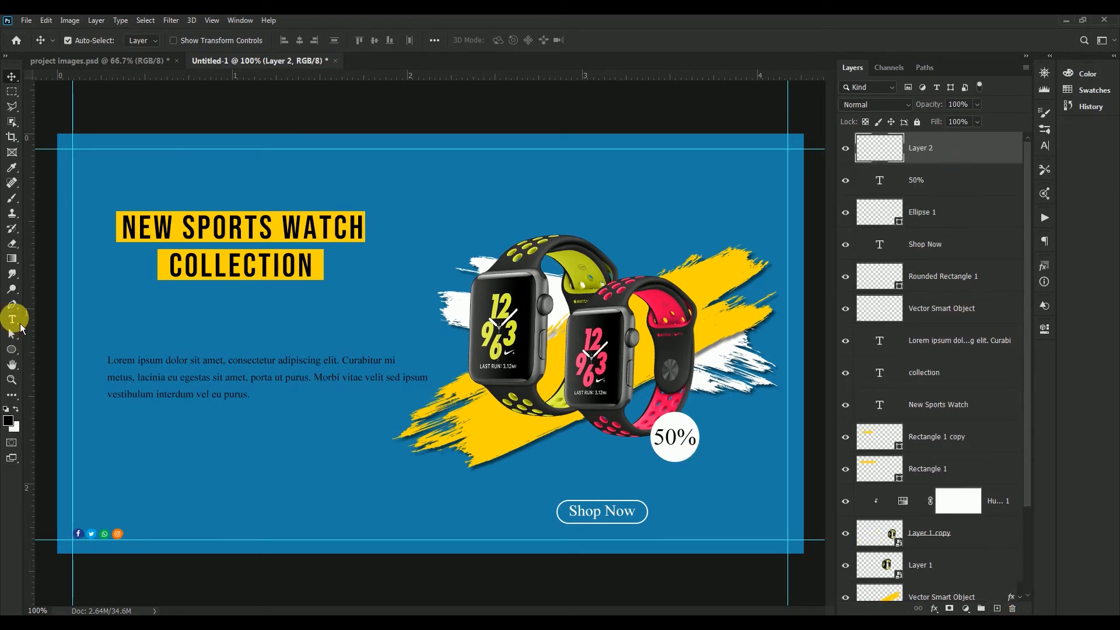
{"action": "left_click", "coordinate": [324, 483]}
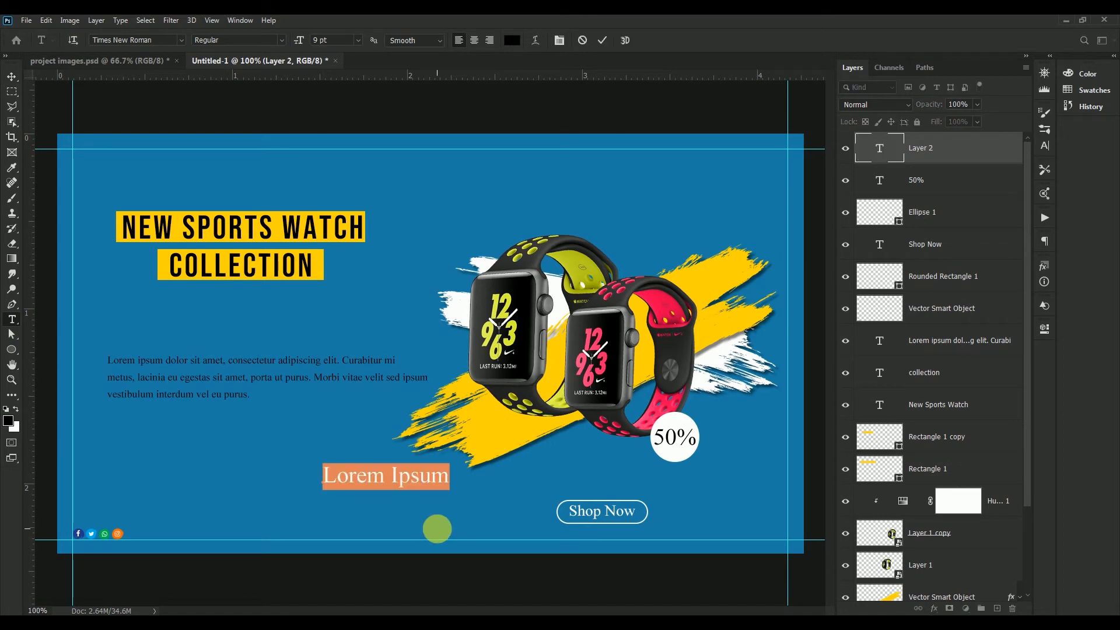
{"action": "key", "text": "BackSpace"}
{"action": "type", "text": "OFF"}
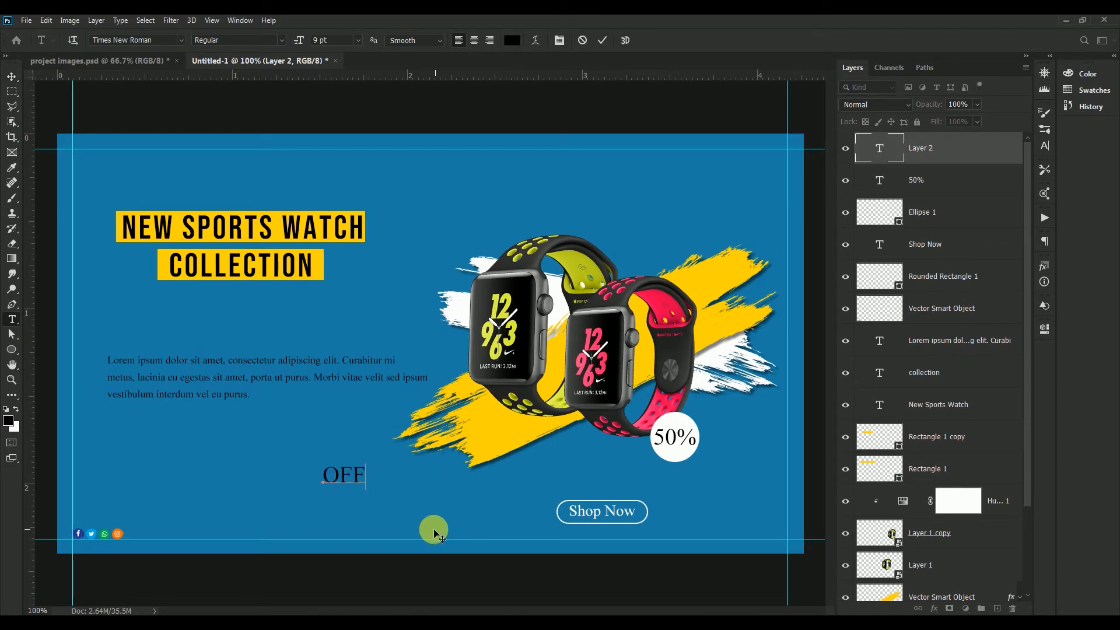
Step: Move the "OFF" text beside the white circle, and shift it slightly upward together with the circle and the "50%" text
{"action": "left_click", "coordinate": [12, 77]}
{"action": "left_click", "coordinate": [338, 484]}
{"action": "left_click_drag", "start_coordinate": [339, 485], "coordinate": [684, 430]}
{"action": "left_click", "coordinate": [986, 213], "text": "shift"}
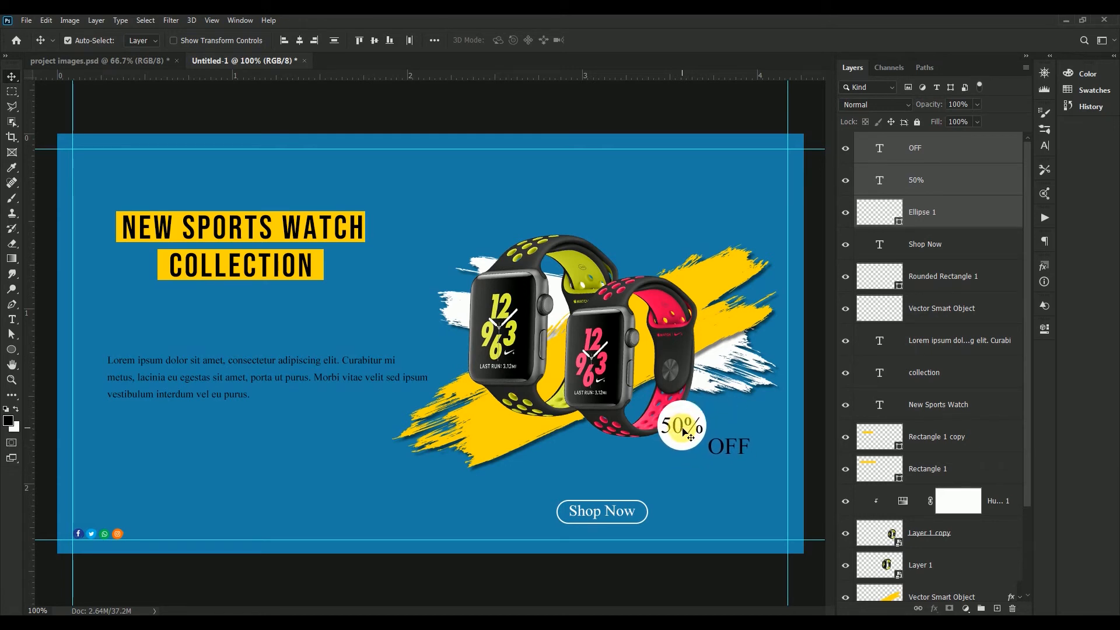
{"action": "left_click", "coordinate": [699, 479]}
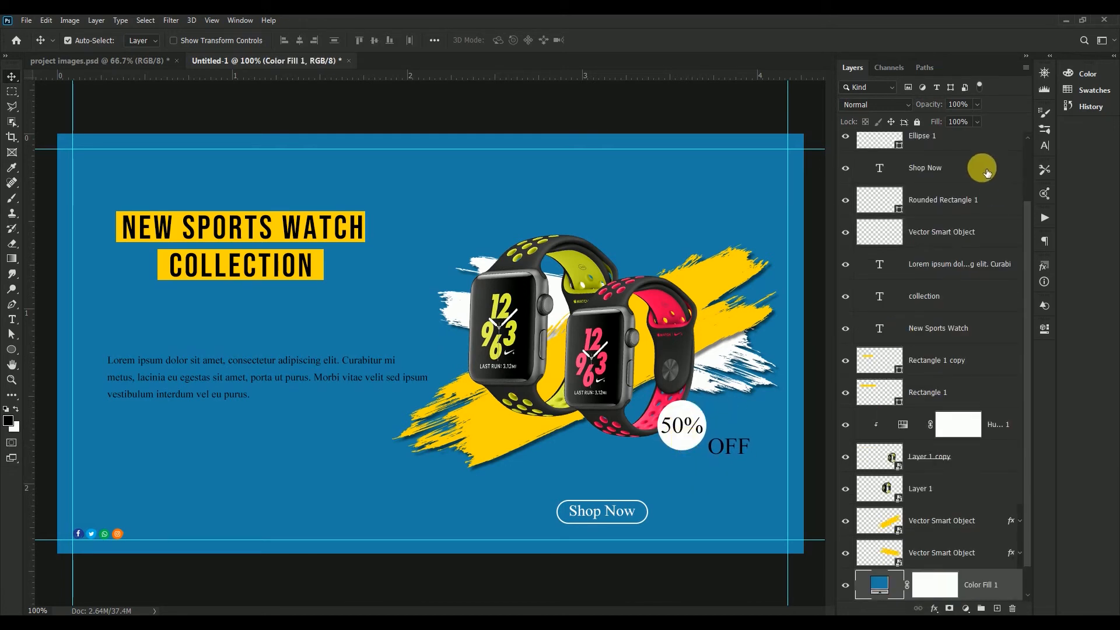
{"action": "left_click_drag", "start_coordinate": [1027, 267], "coordinate": [998, 148]}
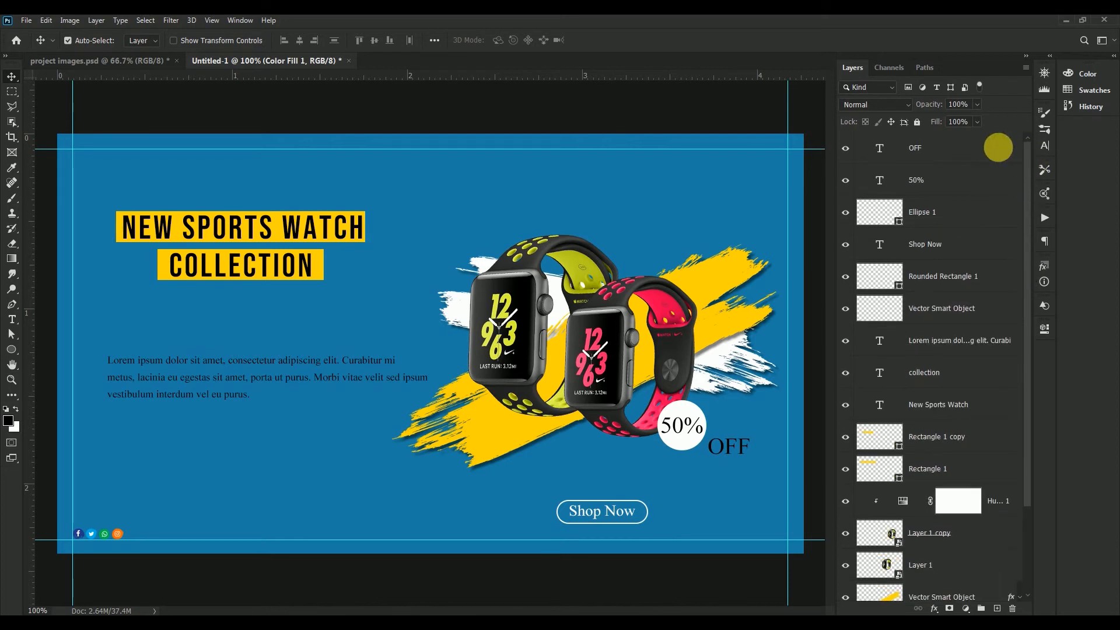
{"action": "left_click", "coordinate": [998, 151]}
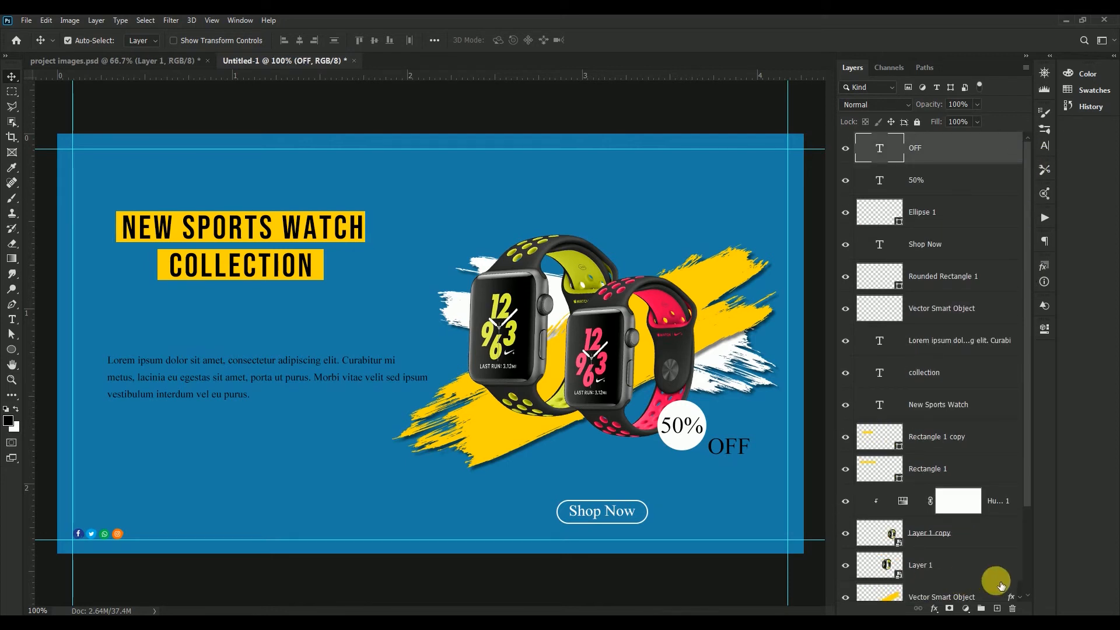
{"action": "left_click", "coordinate": [997, 608]}
{"action": "left_click", "coordinate": [12, 320]}
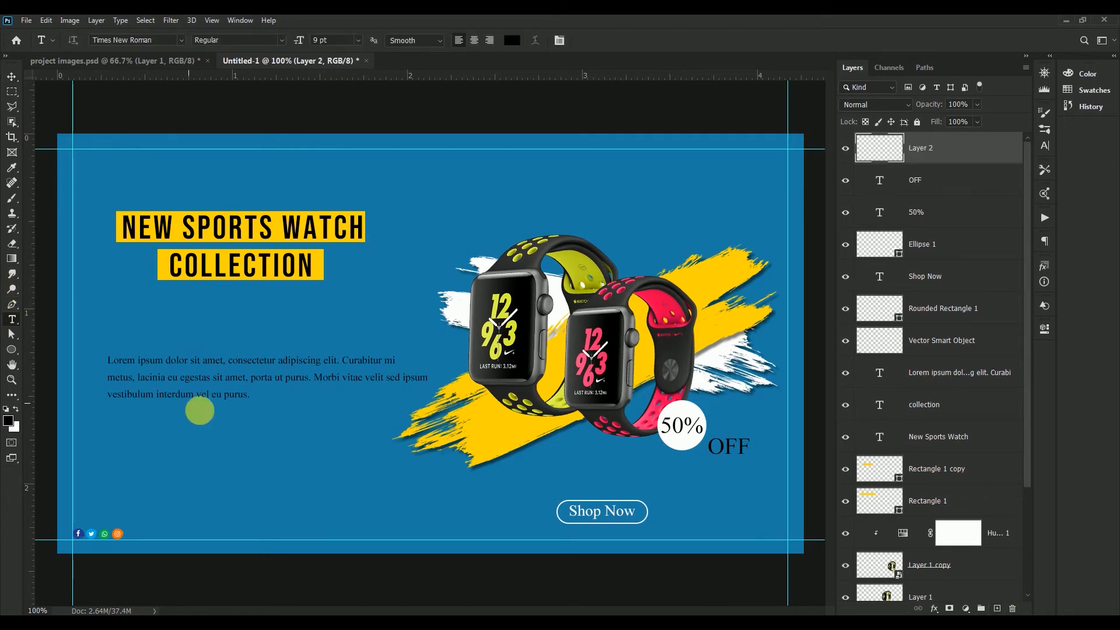
{"action": "left_click", "coordinate": [241, 475]}
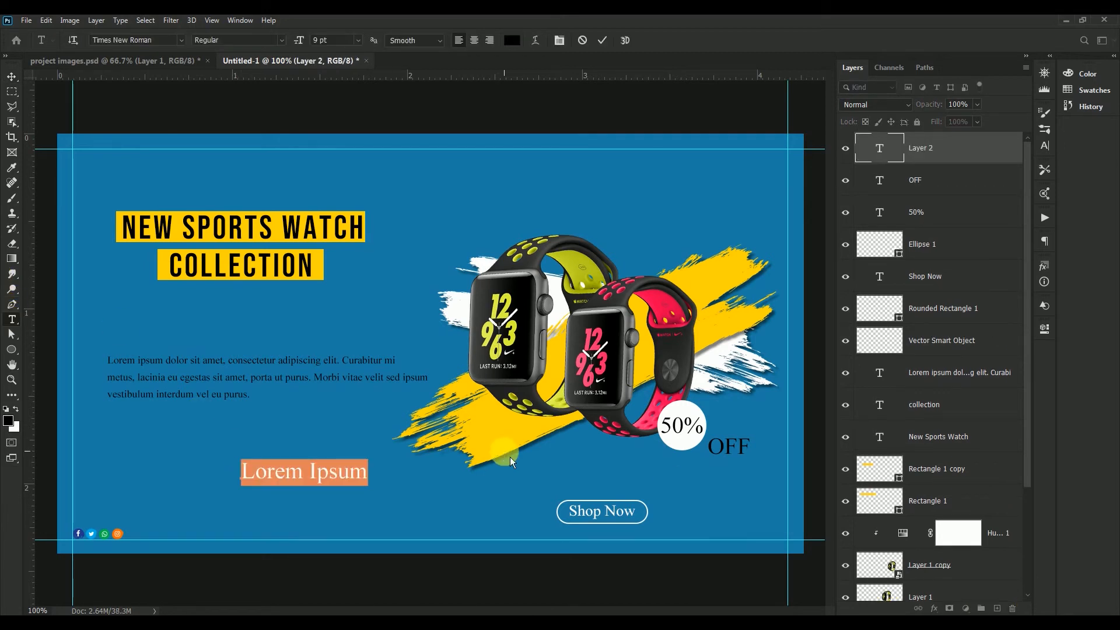
{"action": "type", "text": "www.w"}
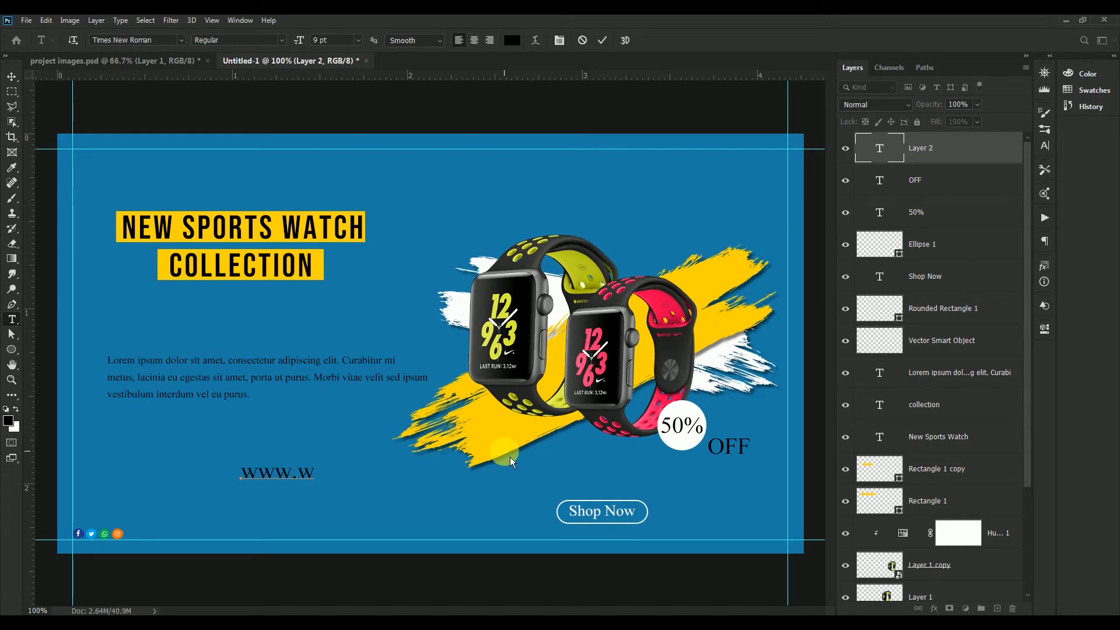
{"action": "type", "text": "ebsite.com"}
{"action": "left_click_drag", "start_coordinate": [241, 471], "coordinate": [488, 468]}
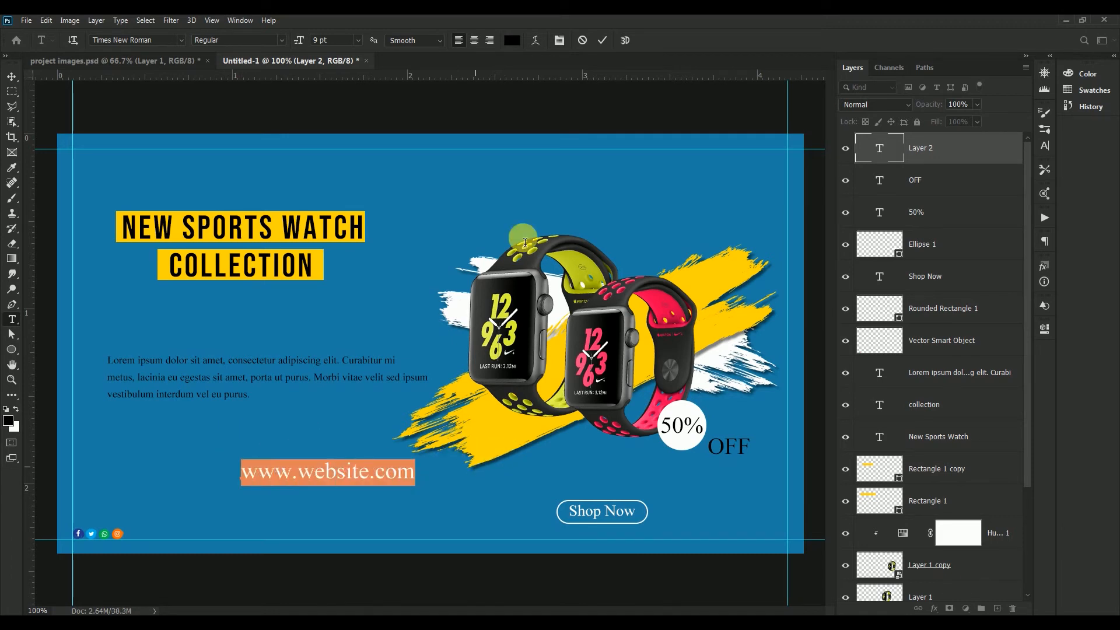
{"action": "left_click", "coordinate": [511, 47]}
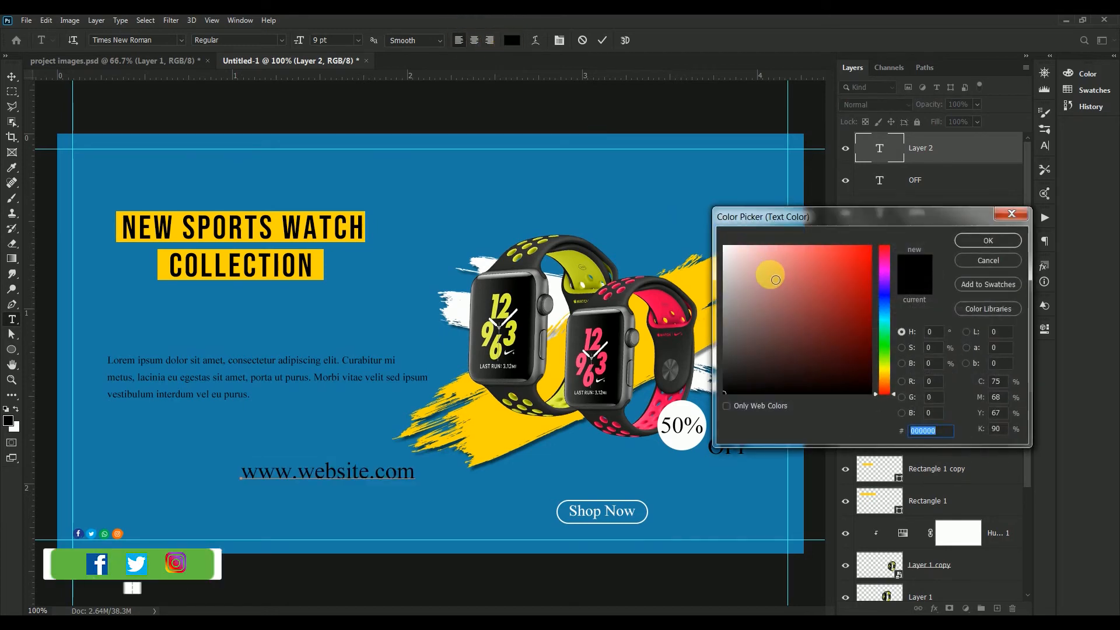
{"action": "left_click", "coordinate": [724, 246]}
{"action": "left_click", "coordinate": [1000, 241]}
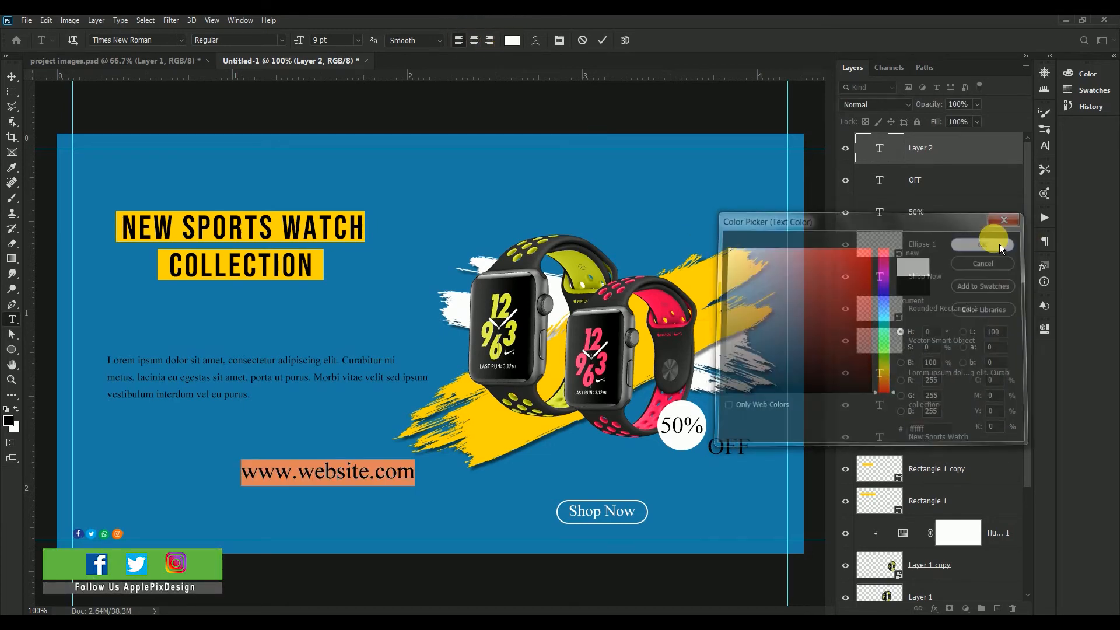
{"action": "left_click", "coordinate": [11, 77]}
{"action": "left_click_drag", "start_coordinate": [324, 464], "coordinate": [410, 529]}
{"action": "left_click", "coordinate": [14, 337]}
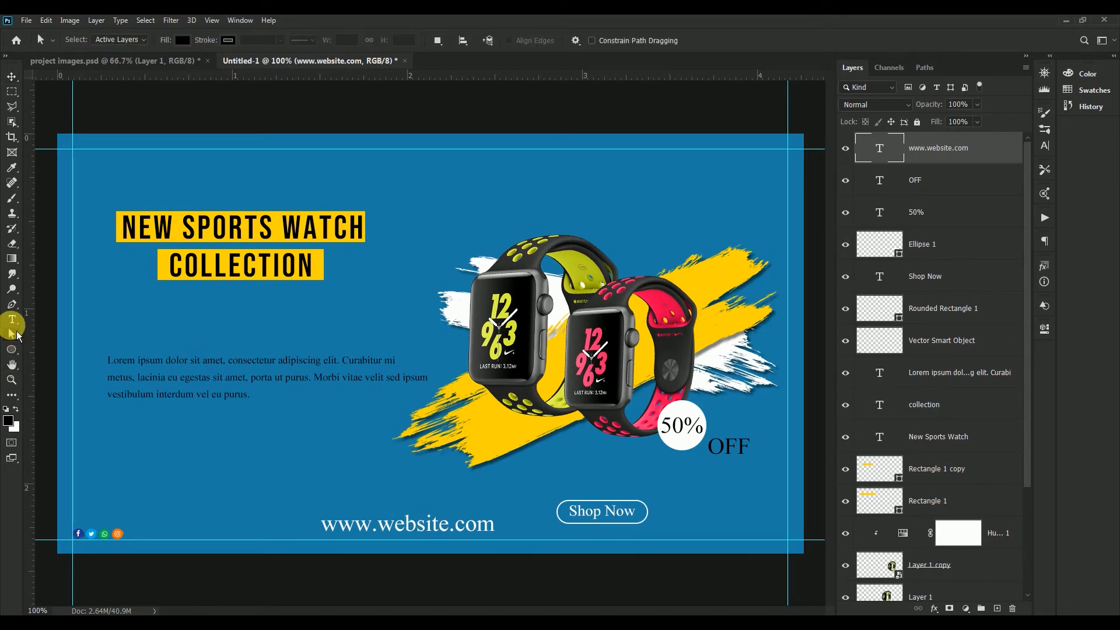
{"action": "left_click", "coordinate": [11, 319]}
{"action": "left_click_drag", "start_coordinate": [326, 526], "coordinate": [568, 549]}
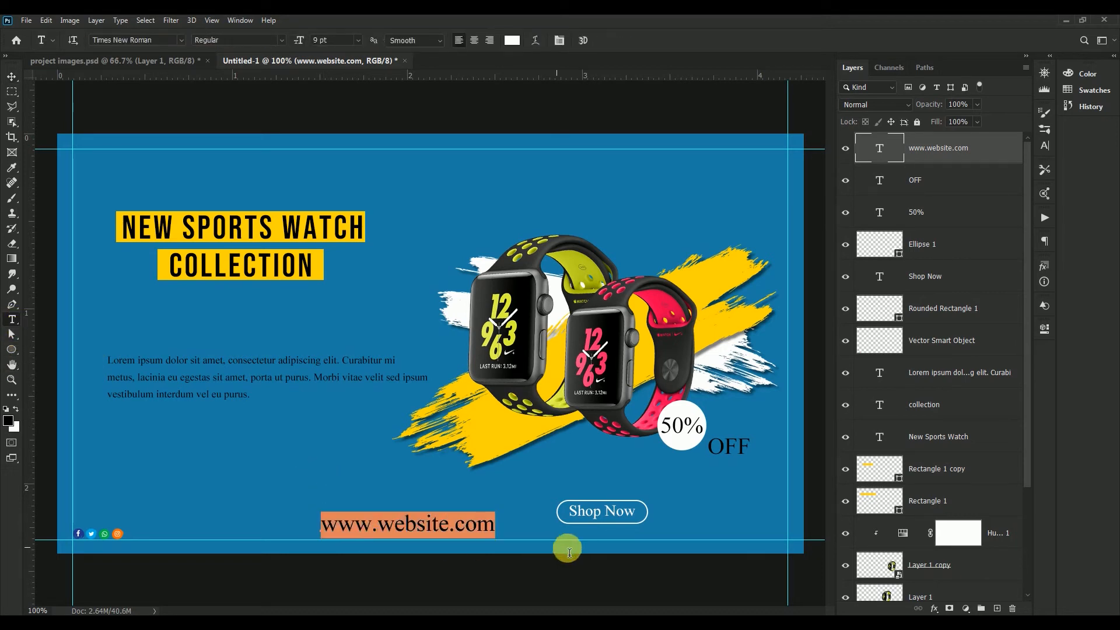
{"action": "left_click_drag", "start_coordinate": [304, 45], "coordinate": [299, 46]}
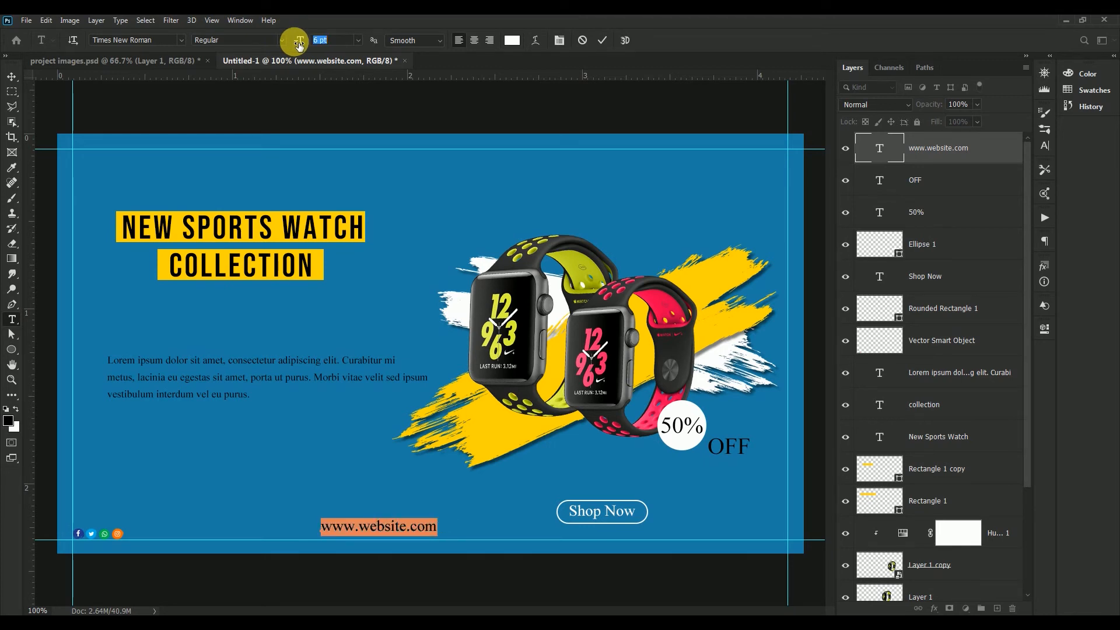
{"action": "left_click_drag", "start_coordinate": [320, 42], "coordinate": [295, 42]}
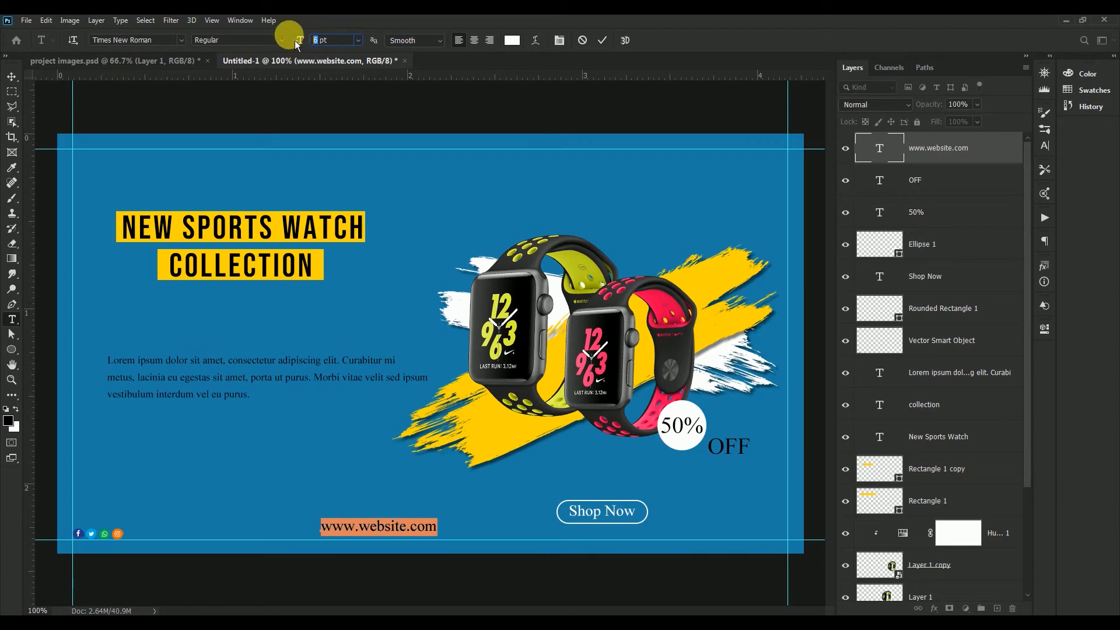
{"action": "type", "text": "5"}
{"action": "key", "text": "Return"}
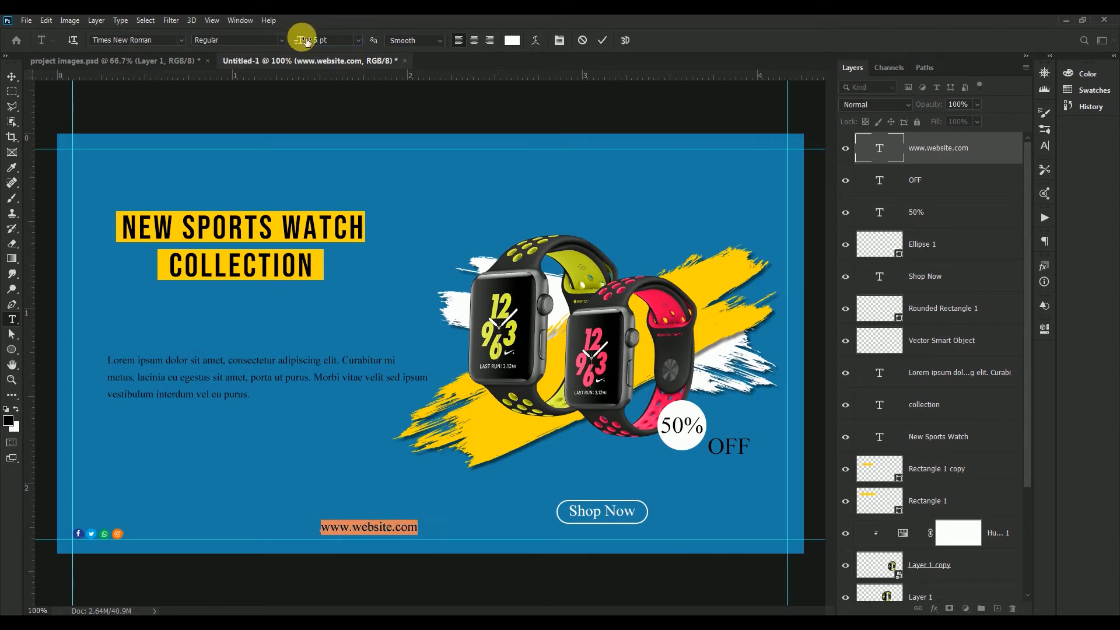
{"action": "left_click_drag", "start_coordinate": [324, 44], "coordinate": [313, 47]}
{"action": "left_click", "coordinate": [603, 40]}
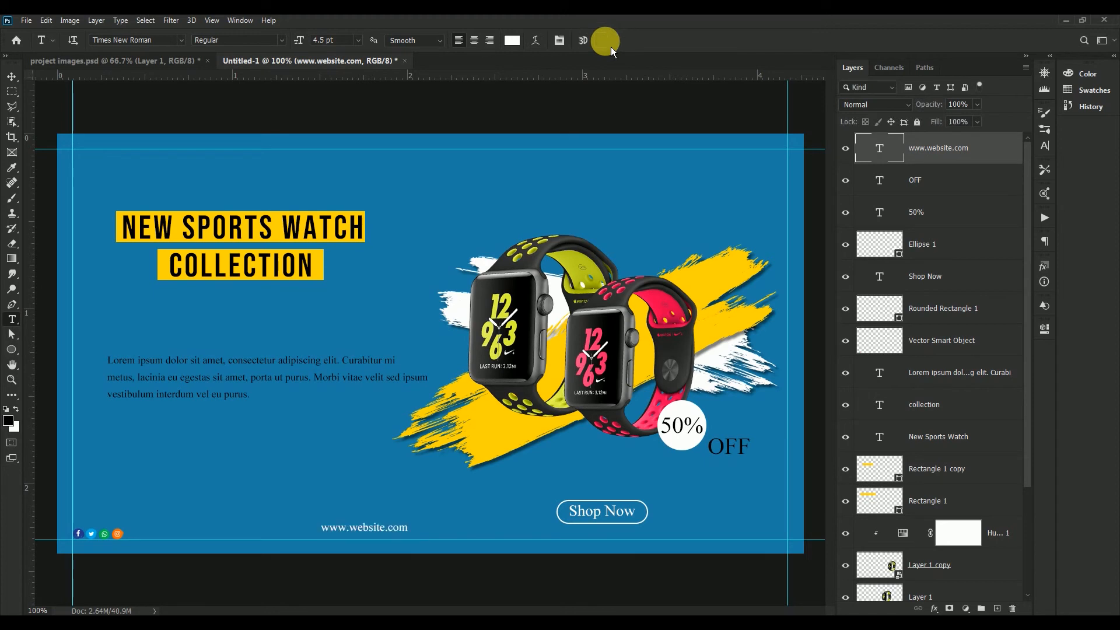
{"action": "left_click", "coordinate": [12, 76]}
{"action": "left_click_drag", "start_coordinate": [364, 532], "coordinate": [431, 538]}
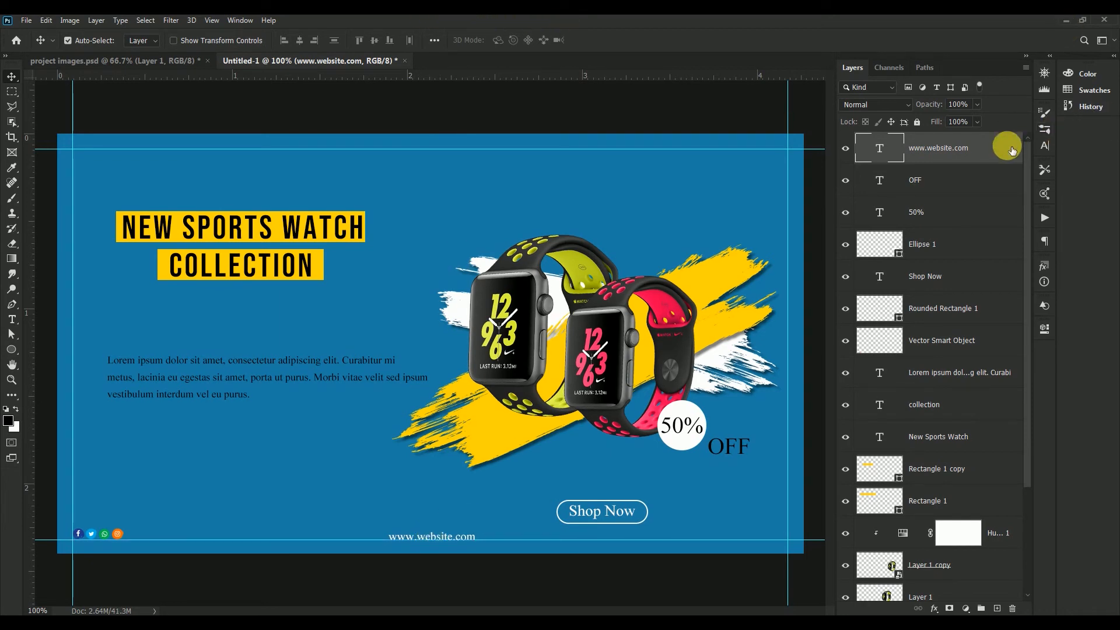
Step: Copy the black dot pattern from project images.psd into the banner and change its Color Overlay to white (ffffff)
{"action": "left_click", "coordinate": [169, 64]}
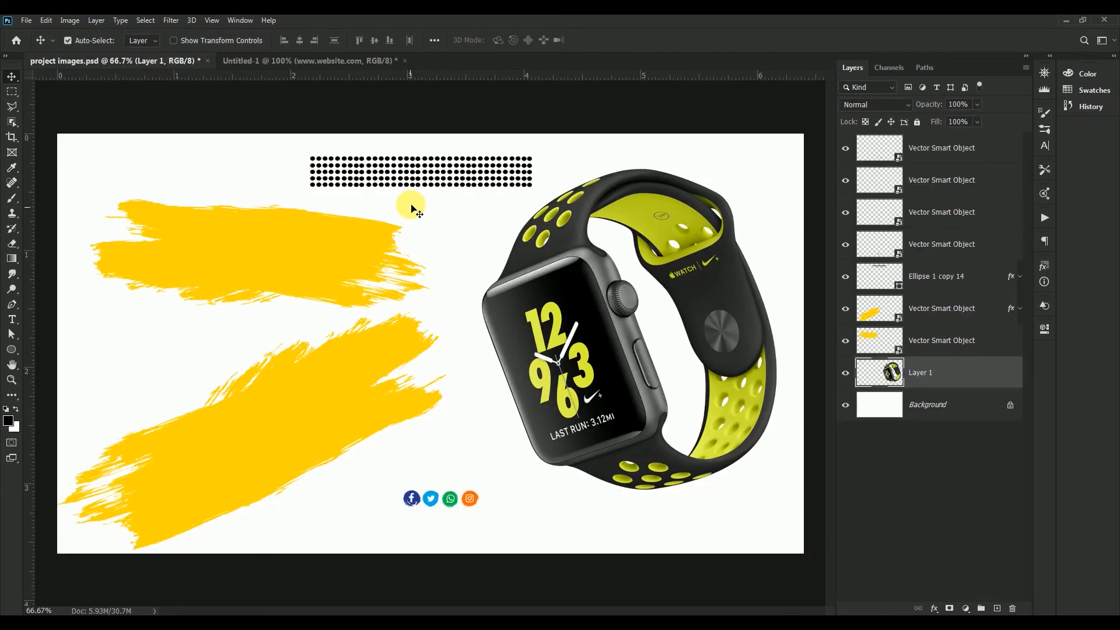
{"action": "left_click_drag", "start_coordinate": [390, 190], "coordinate": [442, 188]}
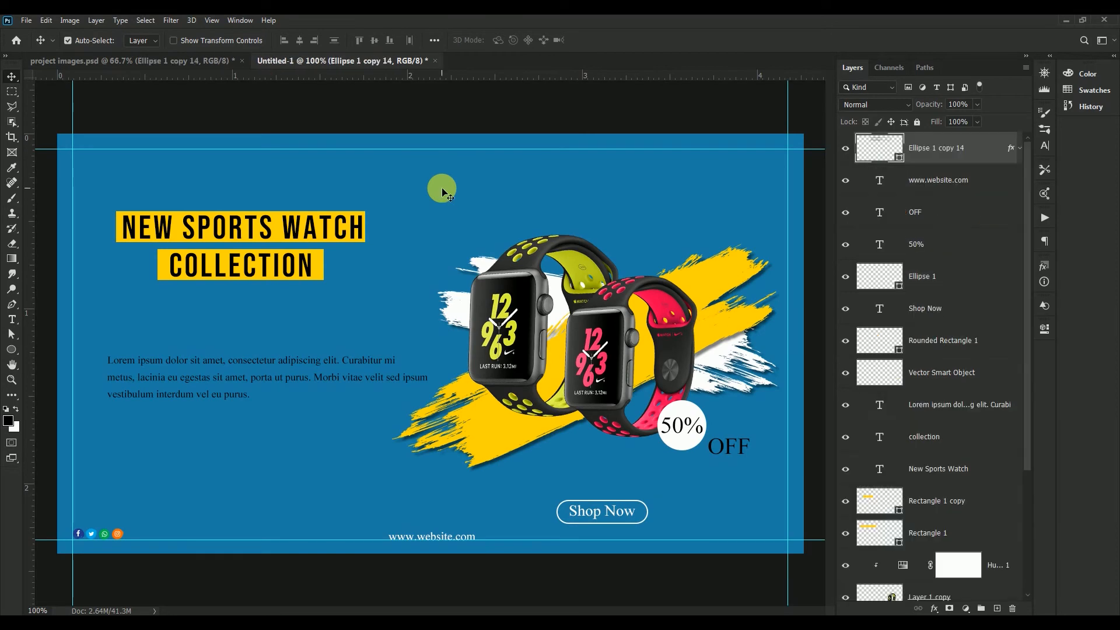
{"action": "double_click", "coordinate": [987, 155]}
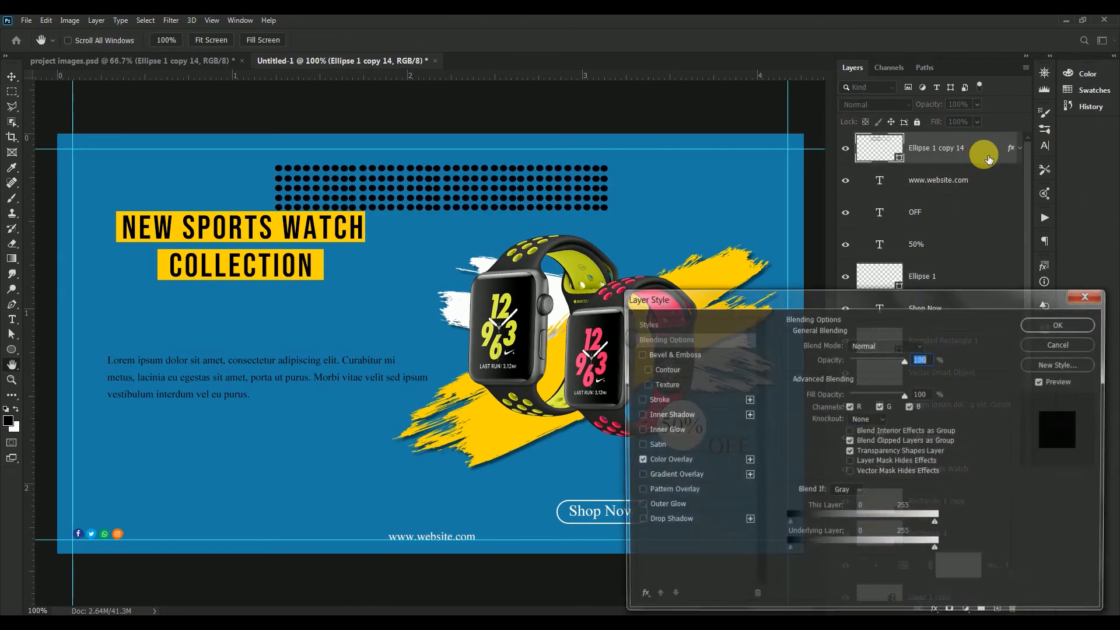
{"action": "left_click", "coordinate": [667, 460]}
{"action": "left_click", "coordinate": [924, 346]}
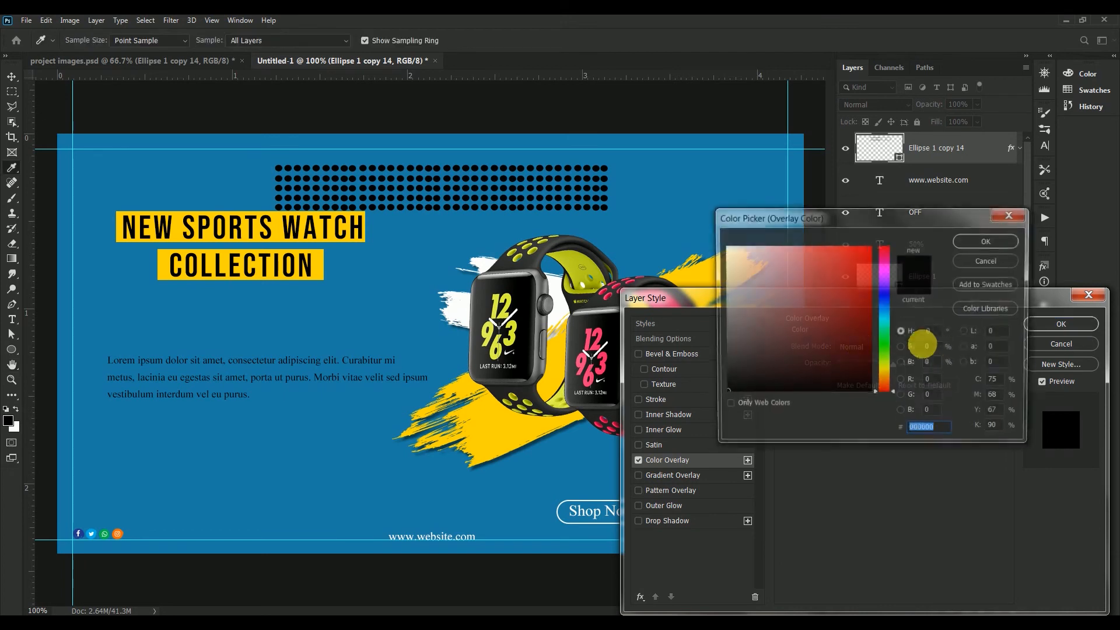
{"action": "left_click", "coordinate": [743, 279]}
{"action": "left_click_drag", "start_coordinate": [744, 279], "coordinate": [687, 224]}
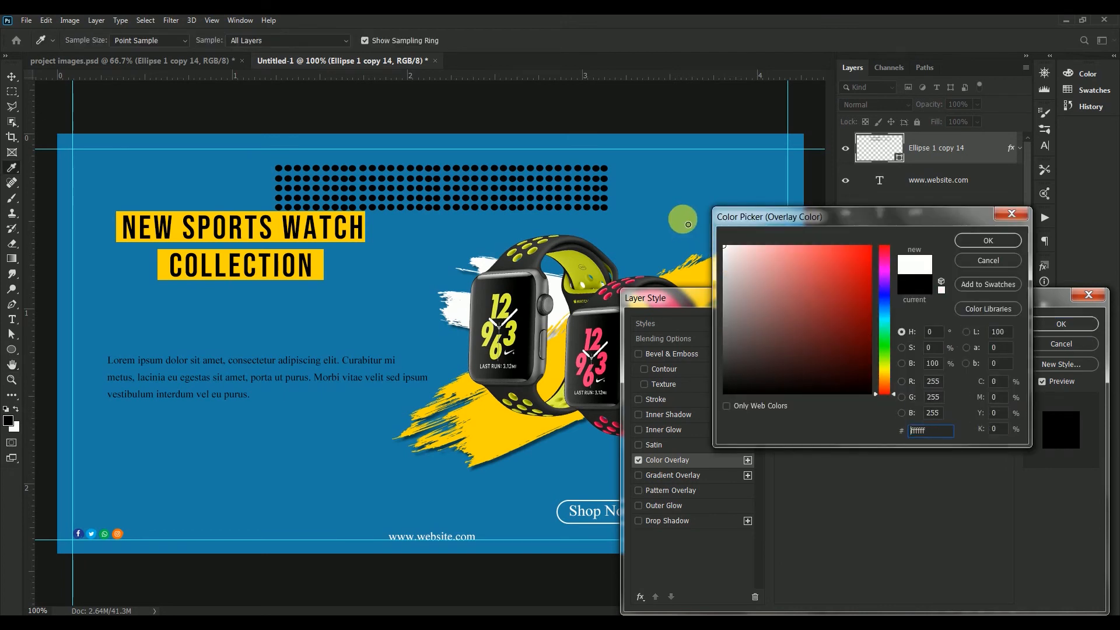
{"action": "left_click", "coordinate": [1010, 248]}
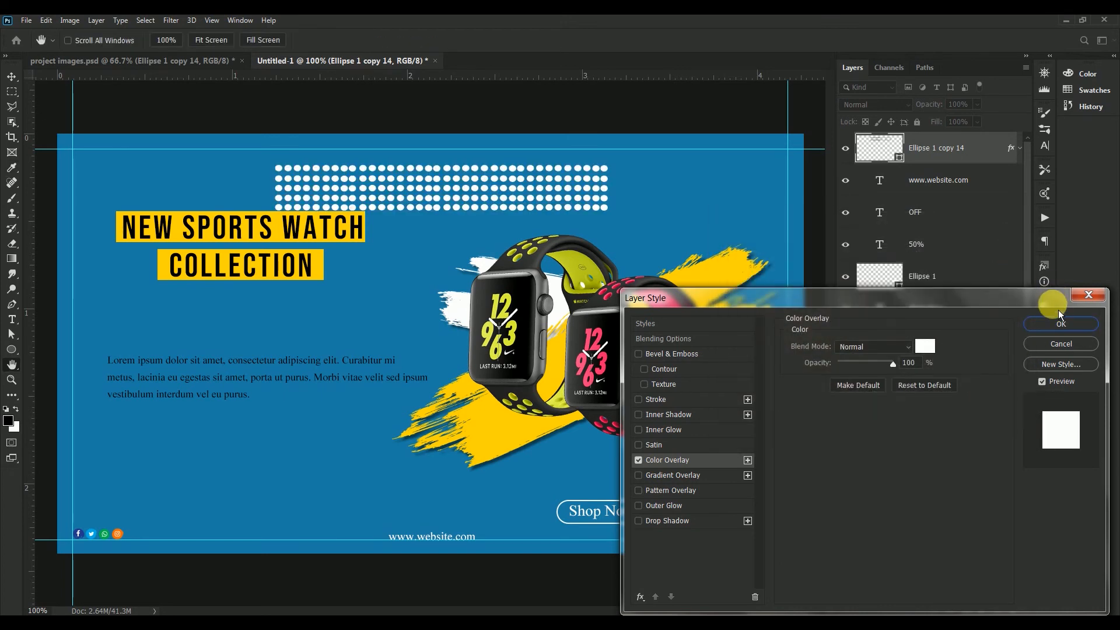
{"action": "left_click", "coordinate": [1053, 326]}
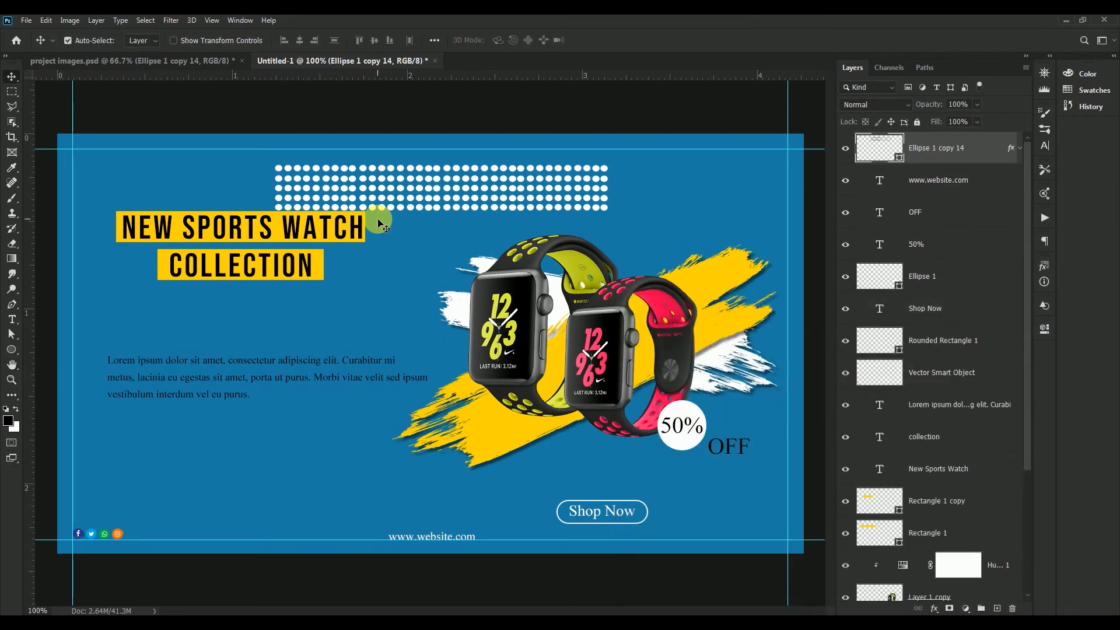
Step: Scale the dot pattern to about 77% width and 58% height, placing it directly above the headline's first yellow bar
{"action": "key", "text": "ctrl+t"}
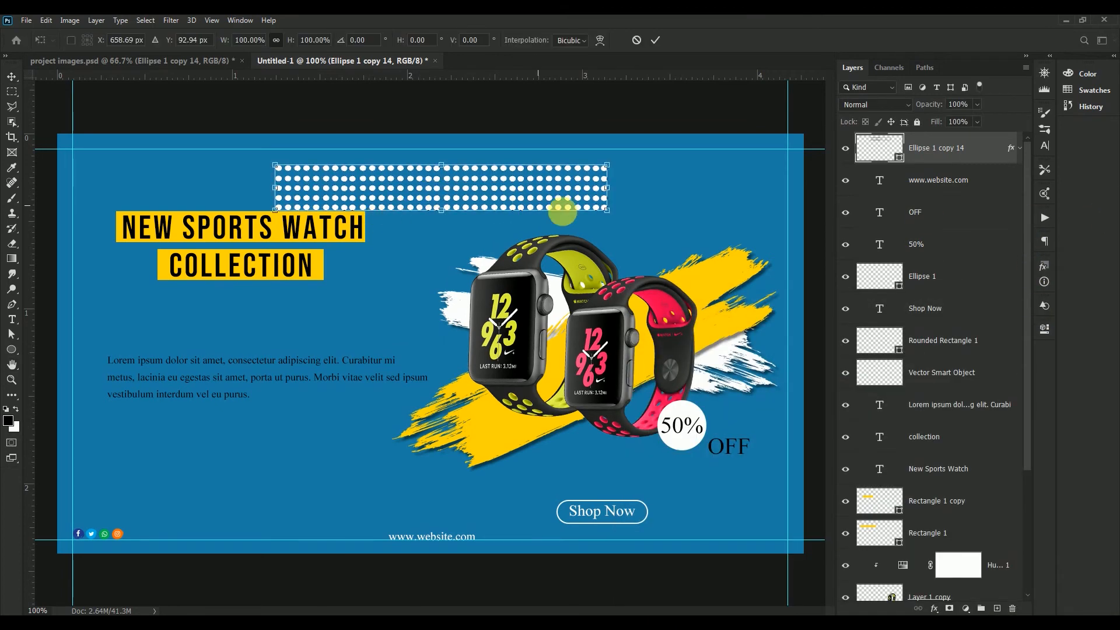
{"action": "left_click_drag", "start_coordinate": [608, 214], "coordinate": [366, 197]}
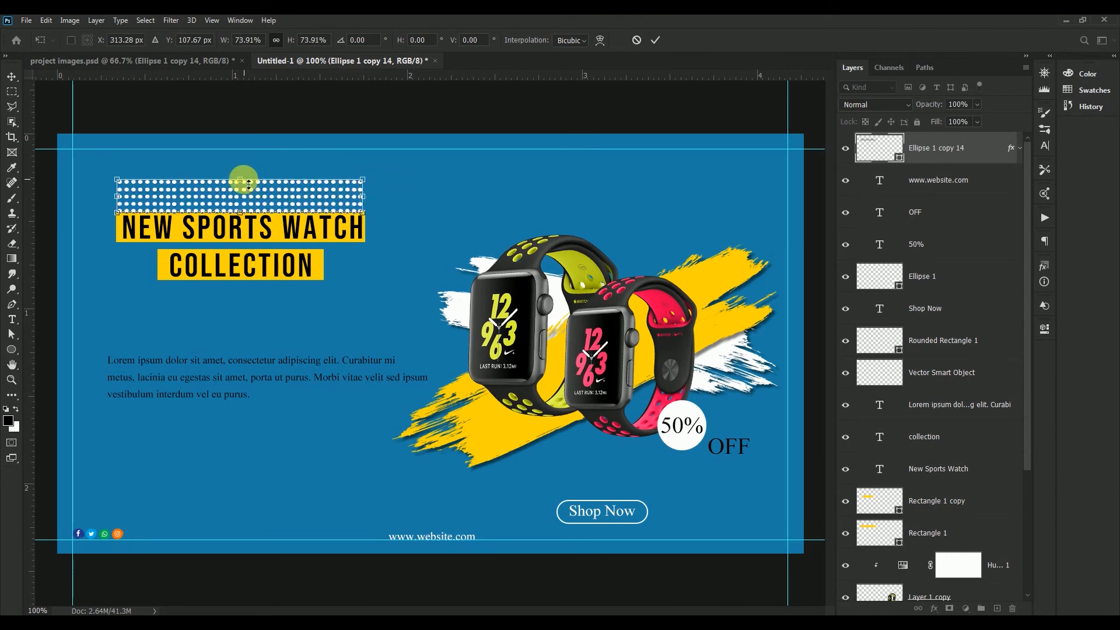
{"action": "mouse_move", "coordinate": [249, 184]}
{"action": "left_mouse_down"}
{"action": "mouse_move", "coordinate": [246, 197]}
{"action": "mouse_move", "coordinate": [240, 188]}
{"action": "left_mouse_up"}
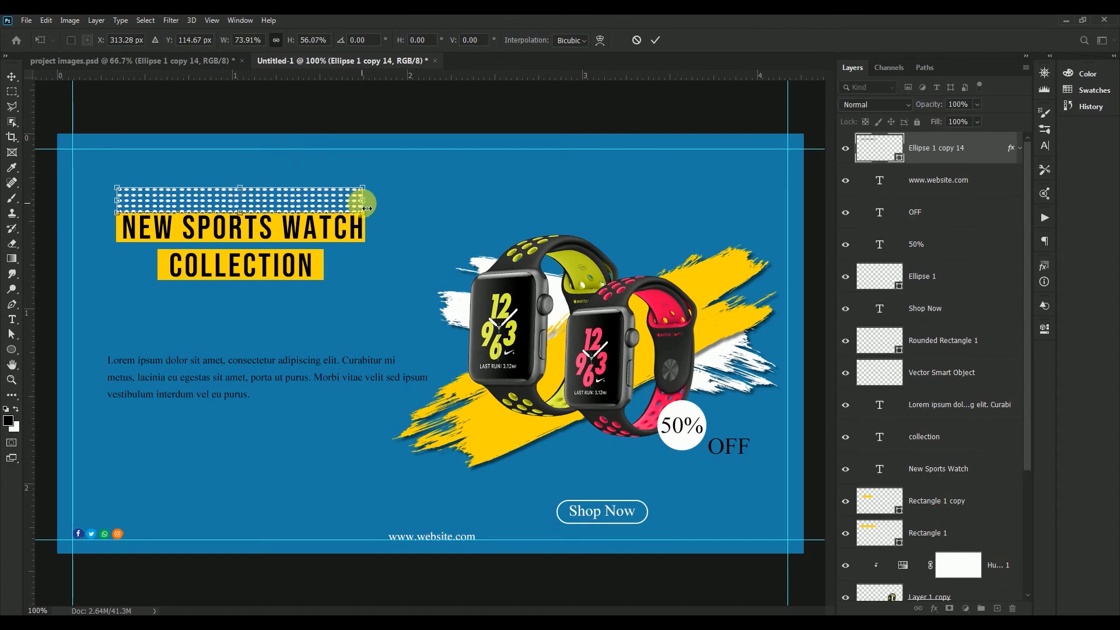
{"action": "left_click_drag", "start_coordinate": [365, 208], "coordinate": [376, 205]}
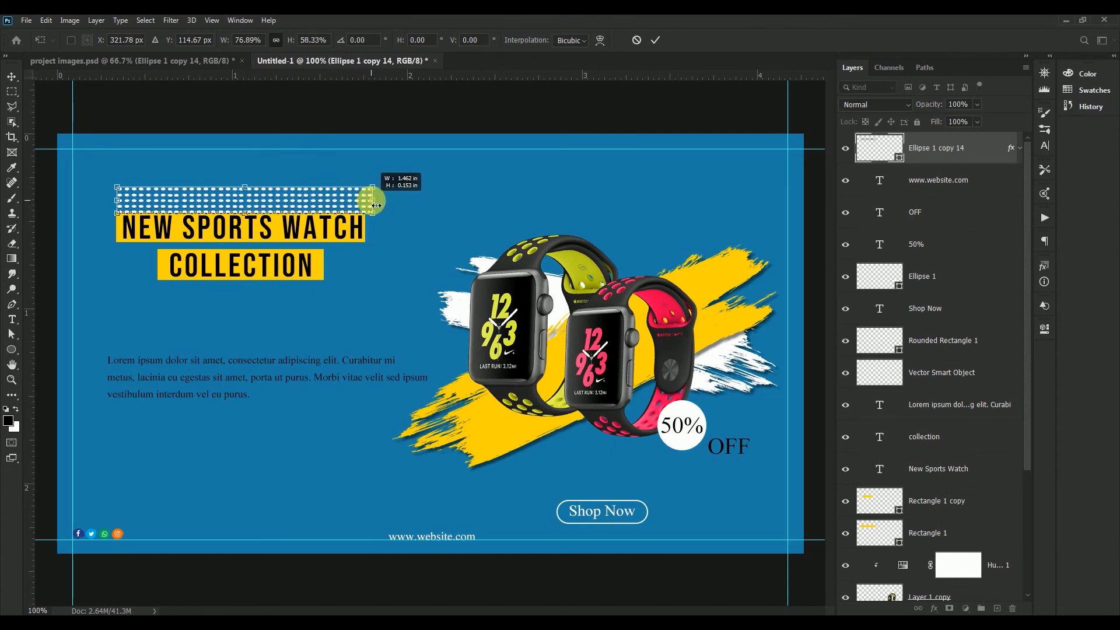
{"action": "left_click", "coordinate": [655, 40]}
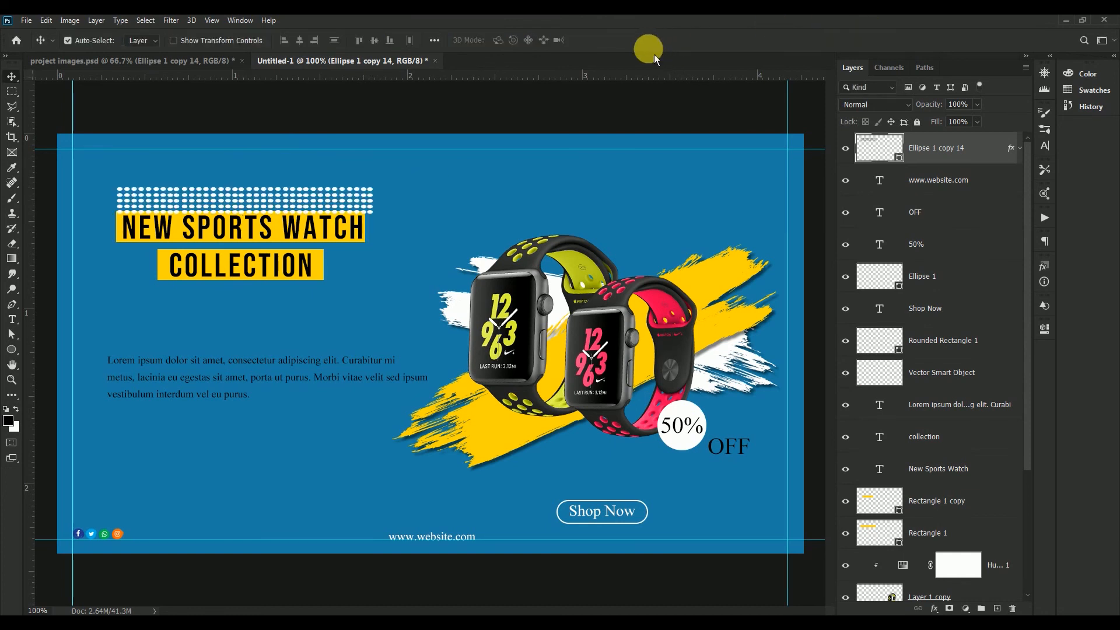
Step: Reorder the dot pattern below the Rectangle 1 layer and shift it down so it sits partly behind the upper yellow bar
{"action": "left_click_drag", "start_coordinate": [982, 146], "coordinate": [987, 548]}
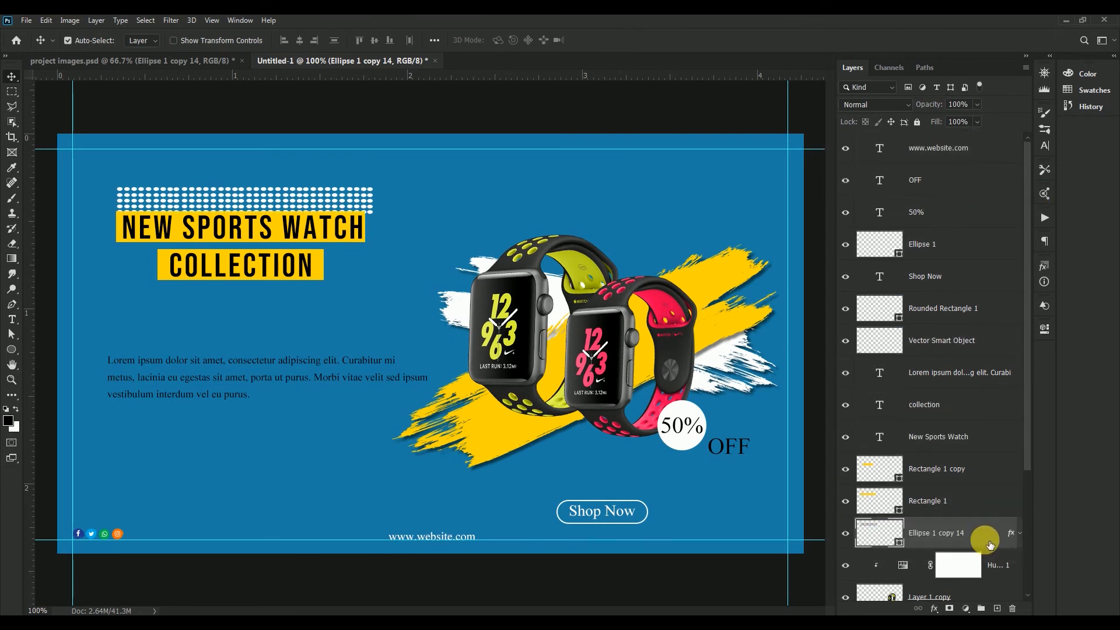
{"action": "left_click_drag", "start_coordinate": [561, 264], "coordinate": [431, 201]}
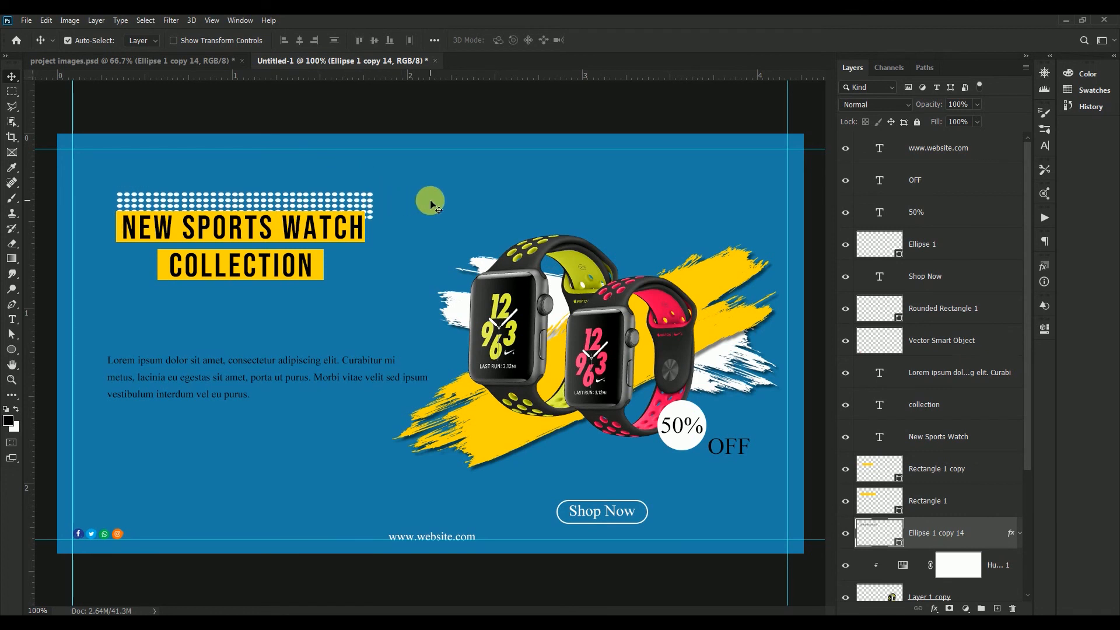
{"action": "key", "text": "Down"}
{"action": "key", "text": "Down"}
{"action": "key", "text": "Down"}
{"action": "key", "text": "Down"}
{"action": "key", "text": "Down"}
{"action": "key", "text": "Down"}
{"action": "key", "text": "Down"}
{"action": "key", "text": "Down"}
{"action": "key", "text": "Down"}
{"action": "key", "text": "Down"}
{"action": "key", "text": "Down"}
{"action": "key", "text": "Down"}
{"action": "key", "text": "Down"}
{"action": "key", "text": "Down"}
{"action": "key", "text": "Down"}
{"action": "key", "text": "Down"}
{"action": "key", "text": "Down"}
{"action": "key", "text": "Down"}
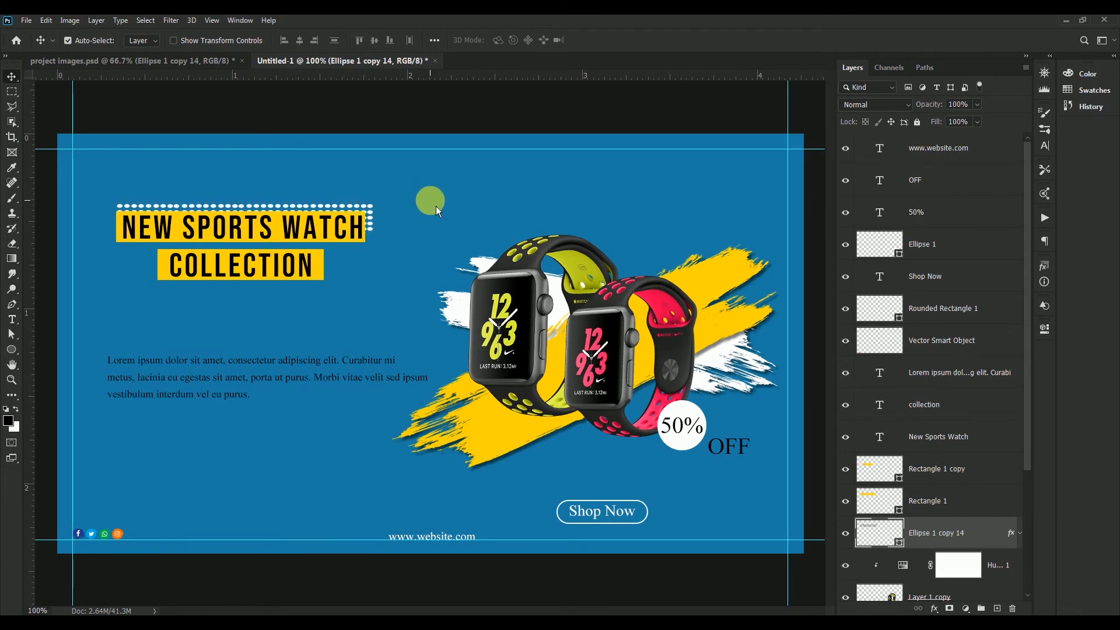
{"action": "key", "text": "Up"}
{"action": "key", "text": "Up"}
{"action": "key", "text": "Up"}
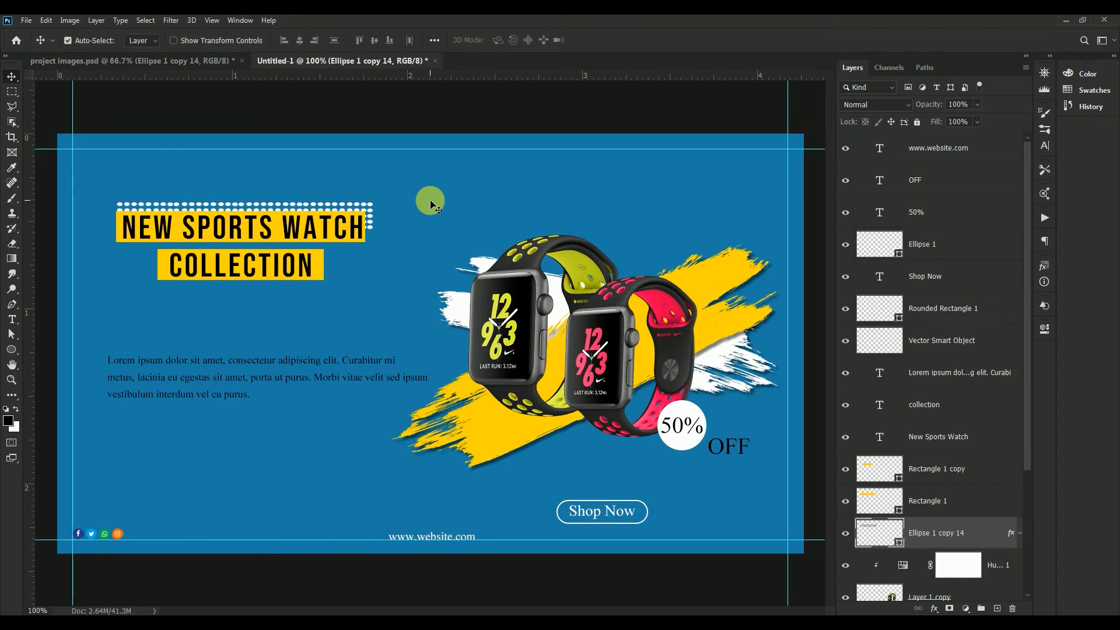
Step: Narrow the dot pattern slightly so it extends only a little past the upper yellow bar's right end
{"action": "key", "text": "ctrl+t"}
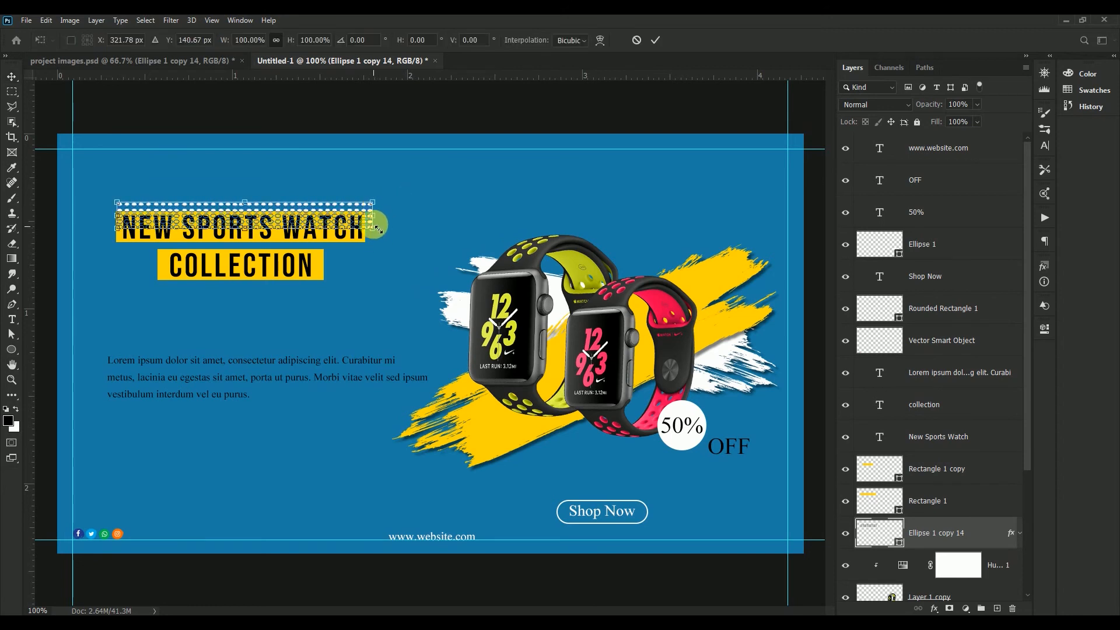
{"action": "left_click_drag", "start_coordinate": [378, 221], "coordinate": [377, 219]}
{"action": "left_click", "coordinate": [658, 44]}
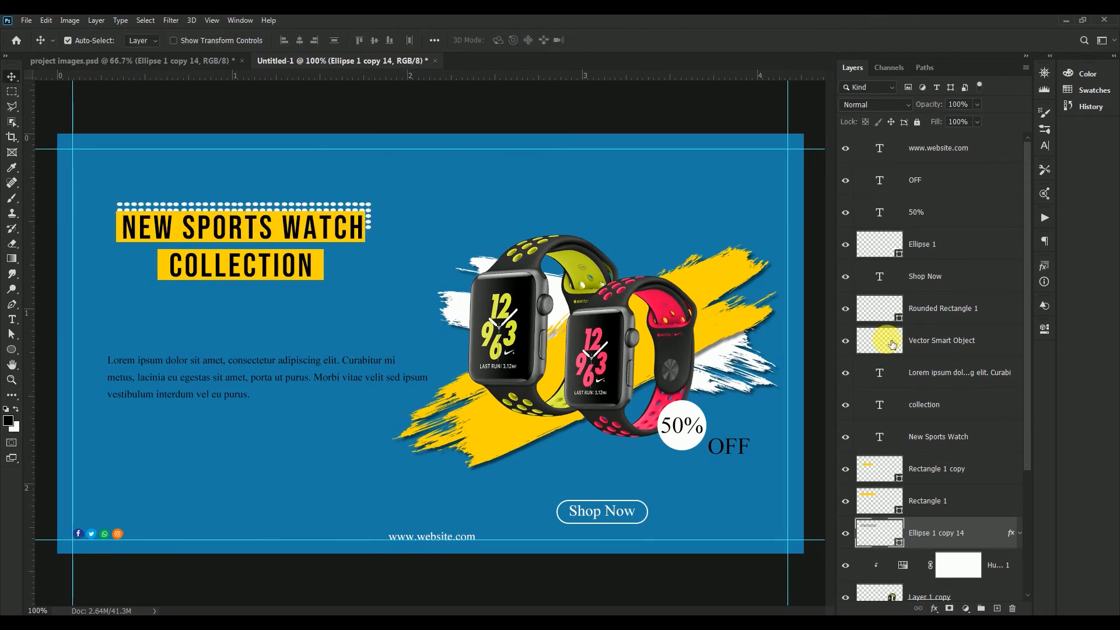
Step: Duplicate the dot pattern layer
{"action": "left_click", "coordinate": [984, 535]}
{"action": "left_click_drag", "start_coordinate": [984, 535], "coordinate": [997, 608]}
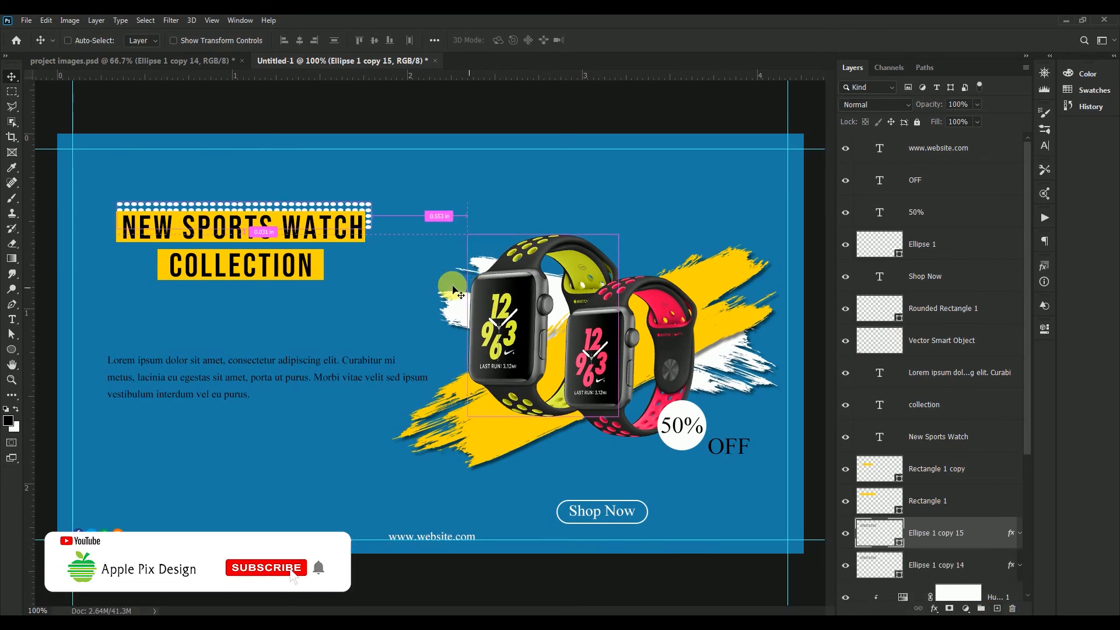
Step: Move the duplicated dot pattern down to the COLLECTION bar, aligned with its left end and slightly above its top edge
{"action": "key", "text": "ctrl+t"}
{"action": "left_click_drag", "start_coordinate": [293, 212], "coordinate": [332, 262]}
{"action": "key", "text": "Up"}
{"action": "key", "text": "Up"}
{"action": "key", "text": "Up"}
{"action": "key", "text": "Up"}
{"action": "key", "text": "Up"}
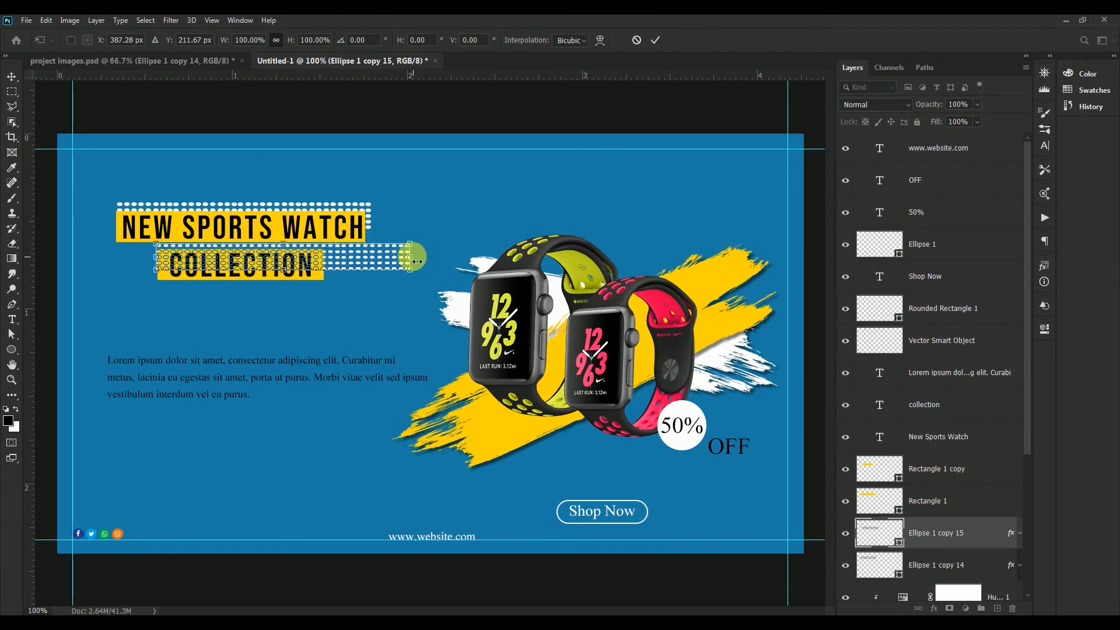
Step: Narrow the duplicated dot pattern to about 67% width so it extends just past the COLLECTION bar's right end
{"action": "left_click_drag", "start_coordinate": [409, 257], "coordinate": [336, 252]}
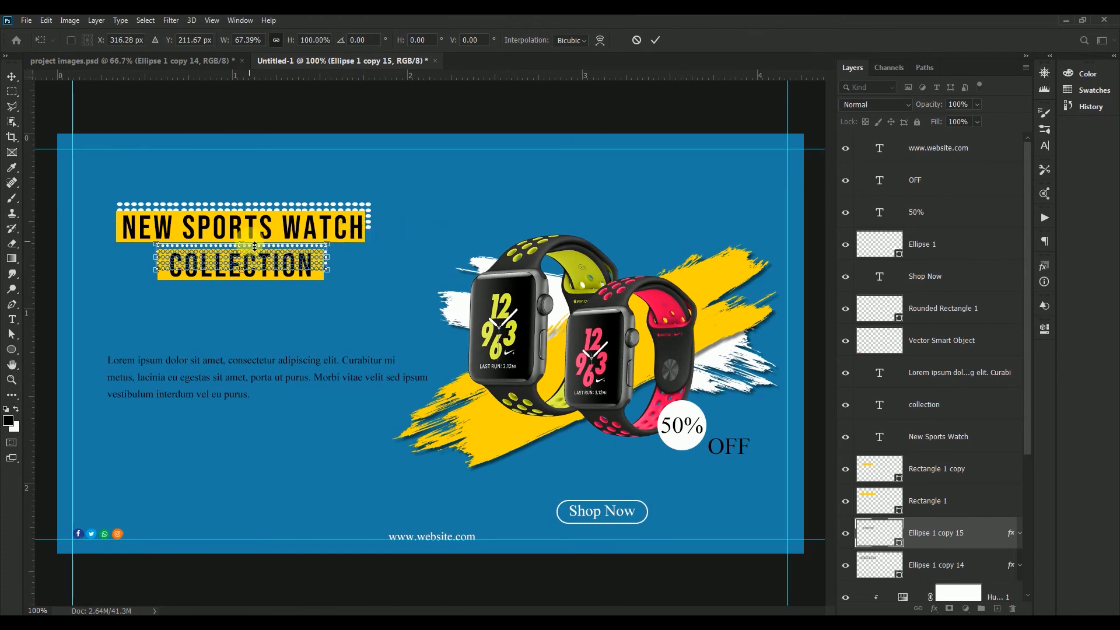
{"action": "left_click_drag", "start_coordinate": [247, 247], "coordinate": [246, 247]}
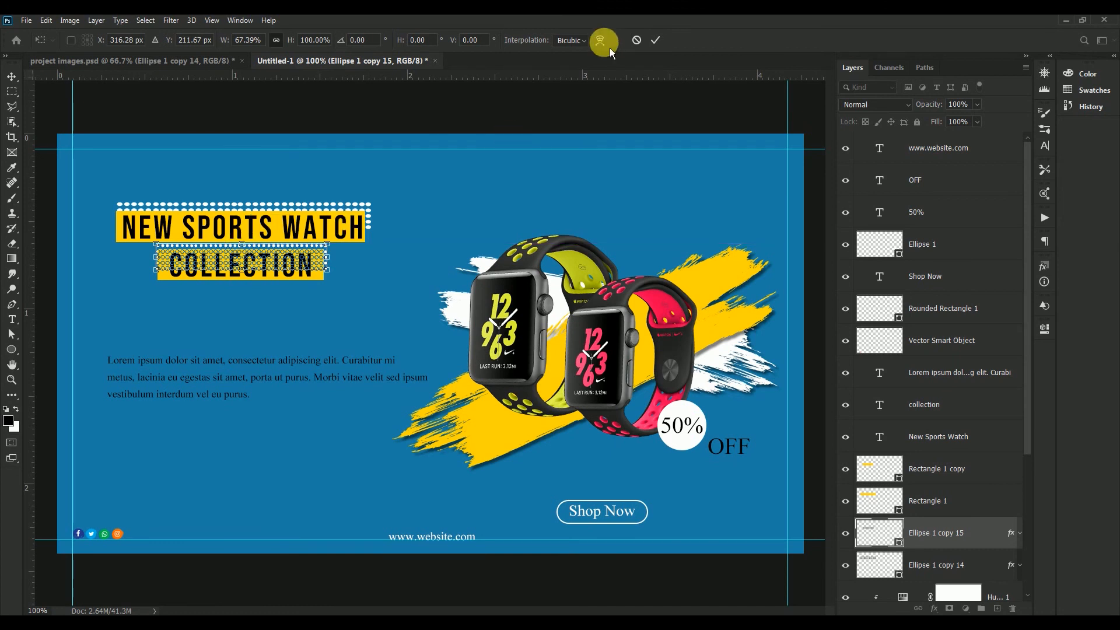
{"action": "left_click", "coordinate": [655, 44]}
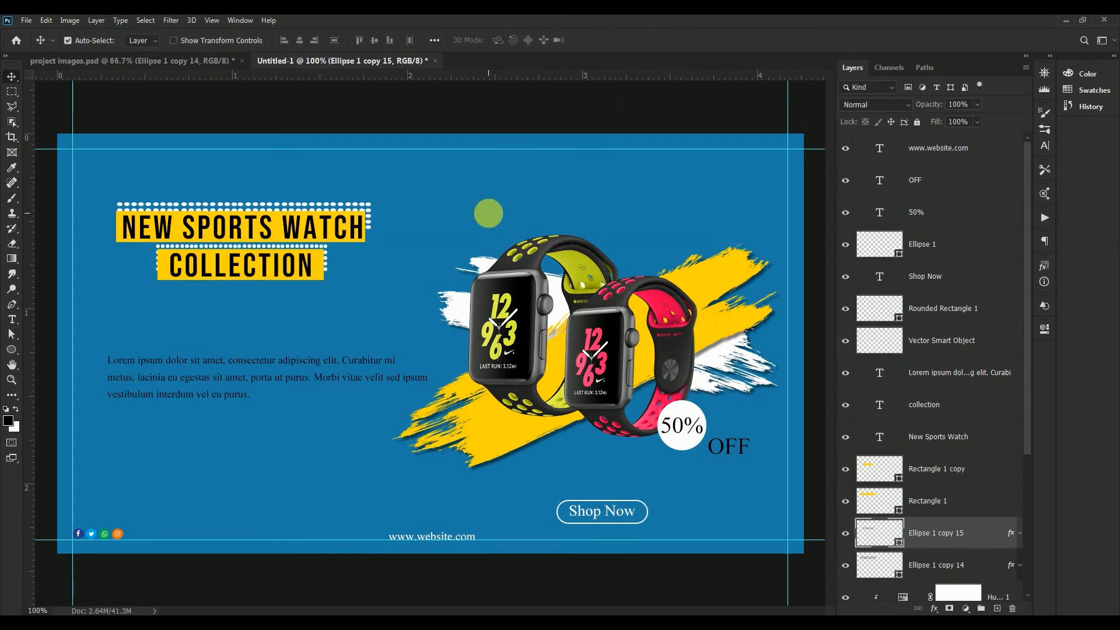
Step: Shift the lower dot pattern slightly left and down so its dots tuck closer behind the COLLECTION bar
{"action": "left_click_drag", "start_coordinate": [490, 216], "coordinate": [501, 209]}
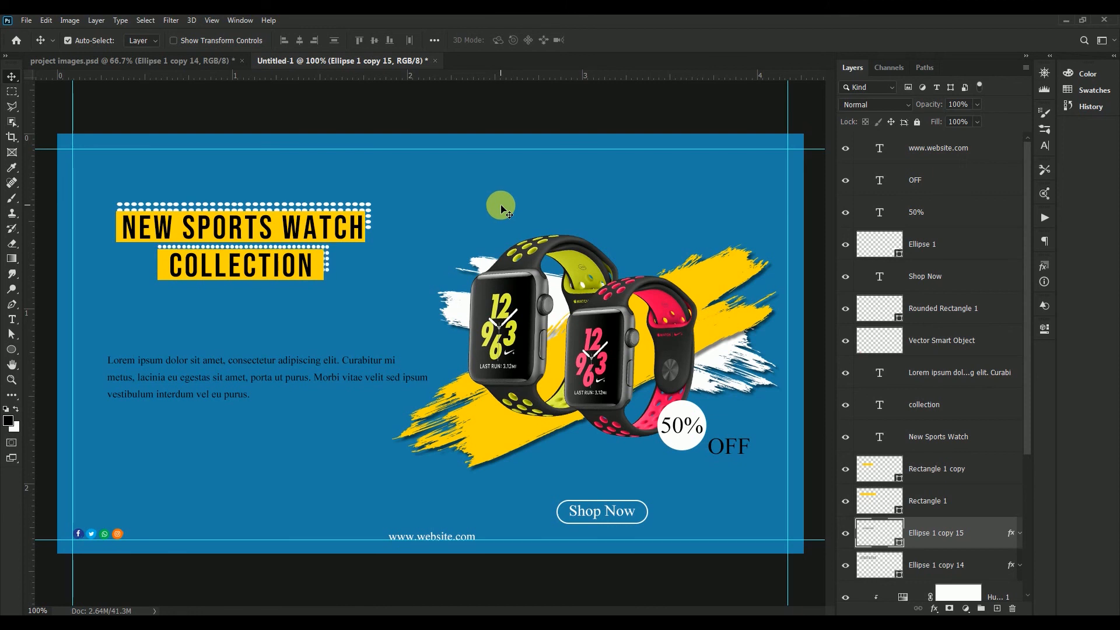
{"action": "left_click_drag", "start_coordinate": [501, 209], "coordinate": [510, 205]}
{"action": "key", "text": "ctrl+plus"}
{"action": "key", "text": "ctrl+plus"}
{"action": "left_click_drag", "start_coordinate": [207, 111], "coordinate": [726, 359]}
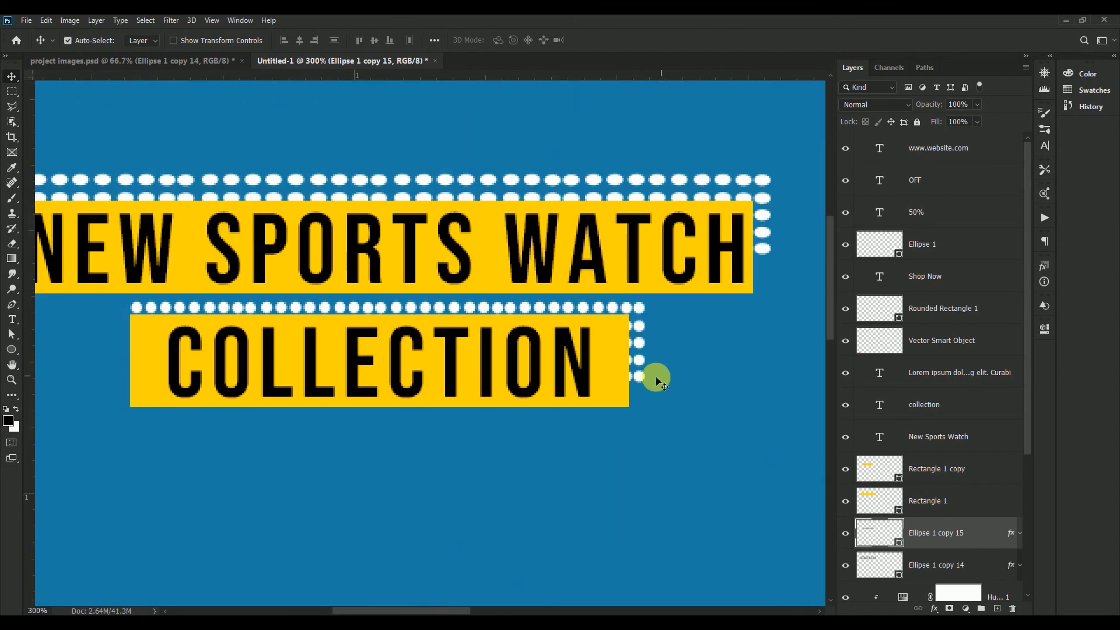
{"action": "left_click_drag", "start_coordinate": [637, 378], "coordinate": [643, 349]}
{"action": "key", "text": "ctrl+t"}
{"action": "key", "text": "Return"}
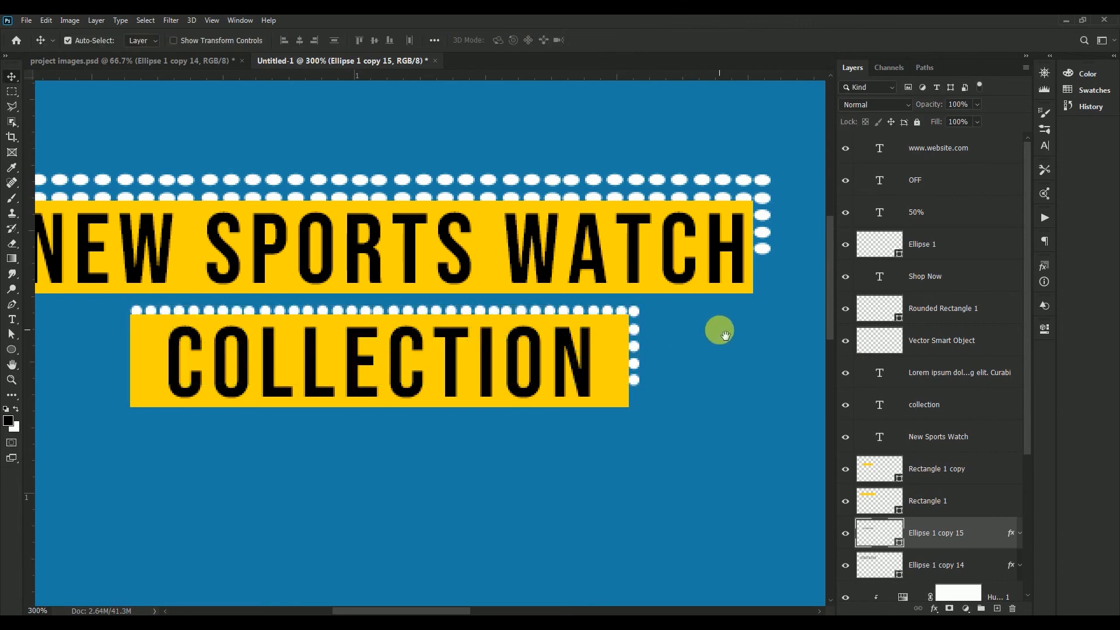
{"action": "left_click_drag", "start_coordinate": [725, 334], "coordinate": [626, 329]}
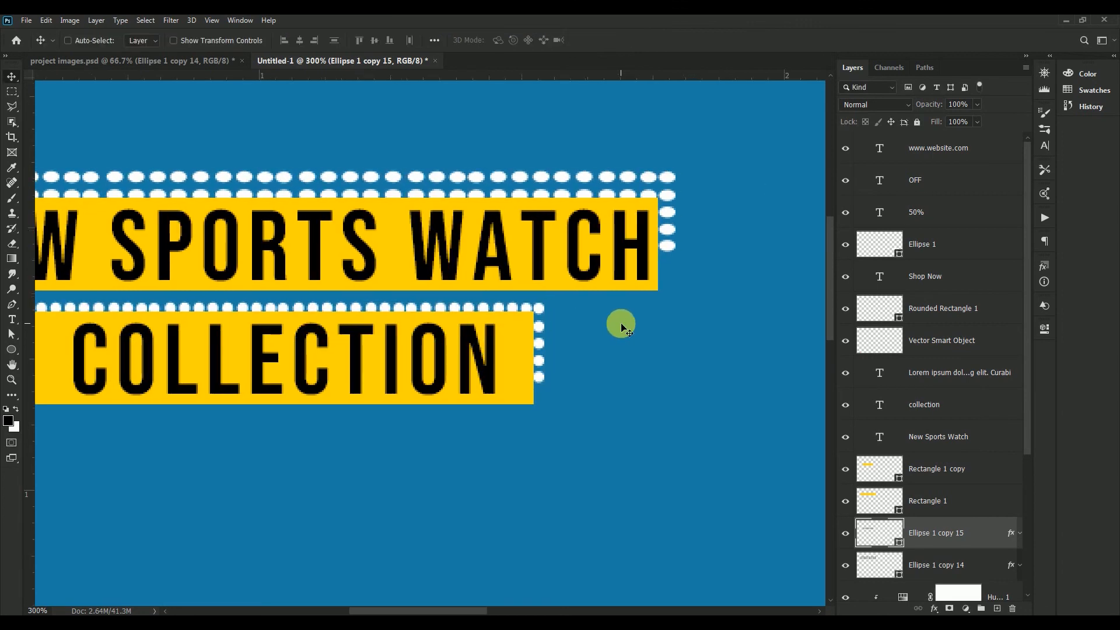
{"action": "key", "text": "ctrl+0"}
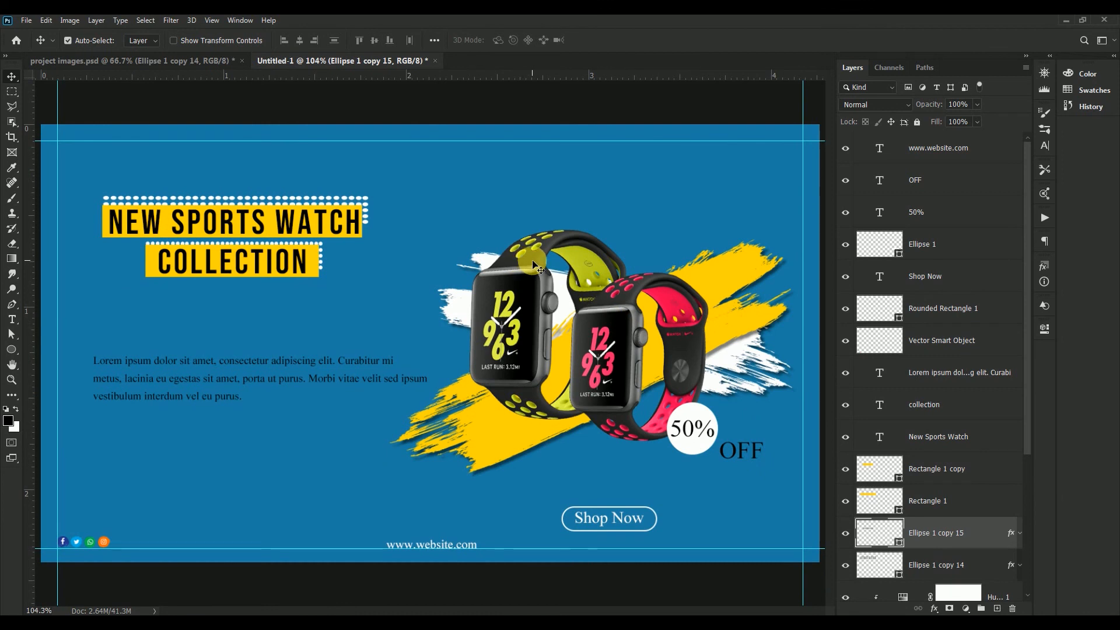
{"action": "left_click", "coordinate": [617, 519]}
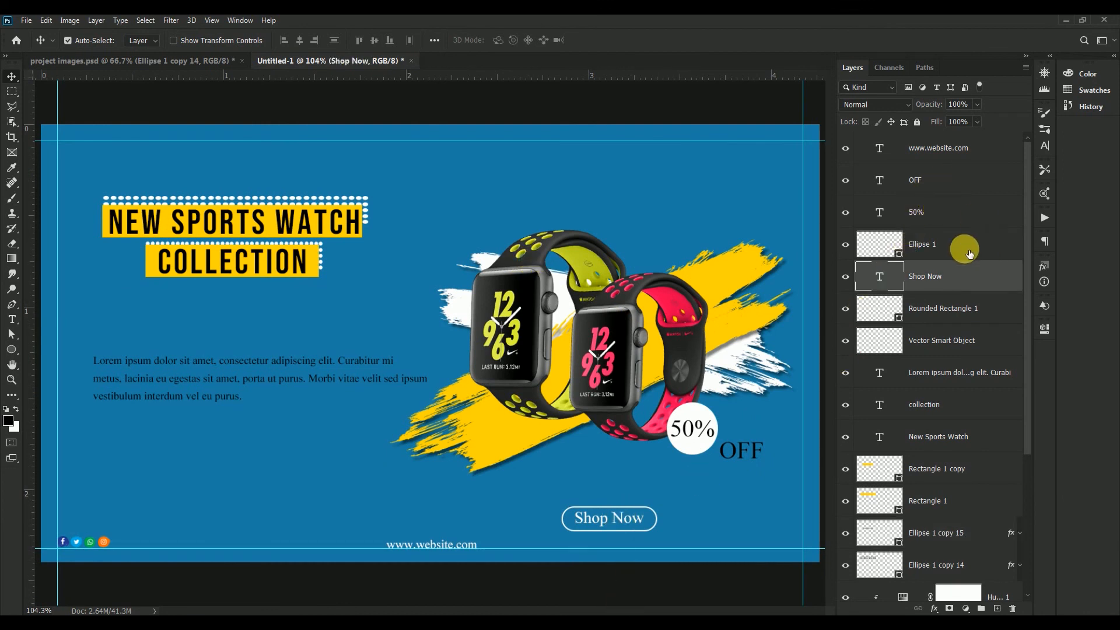
{"action": "left_click", "coordinate": [943, 214]}
{"action": "left_click", "coordinate": [936, 277], "text": "shift"}
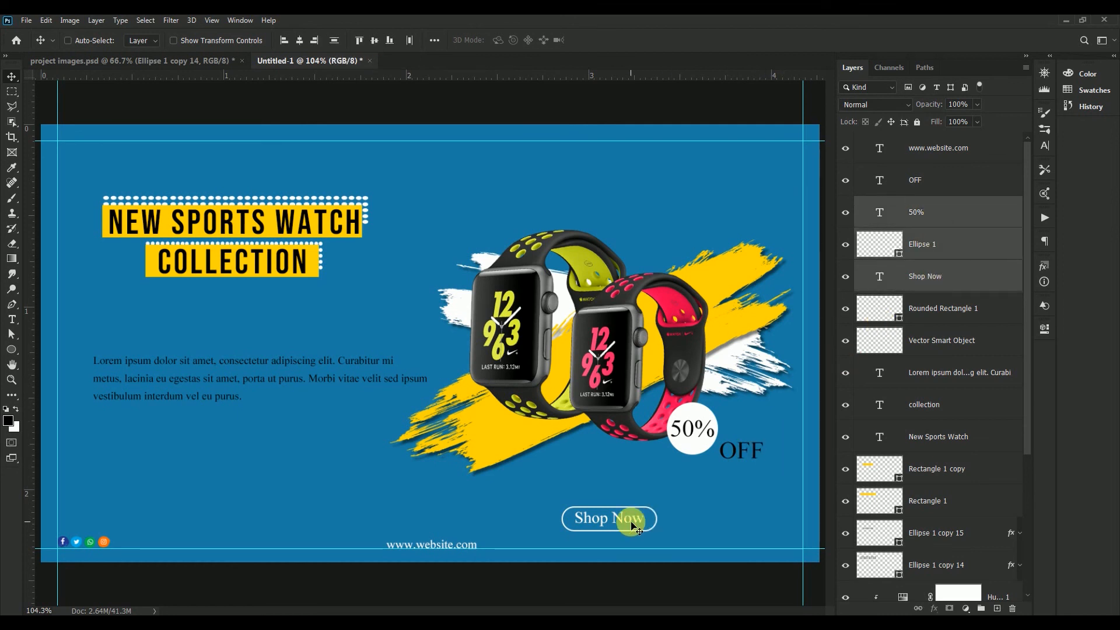
{"action": "key", "text": "ctrl+t"}
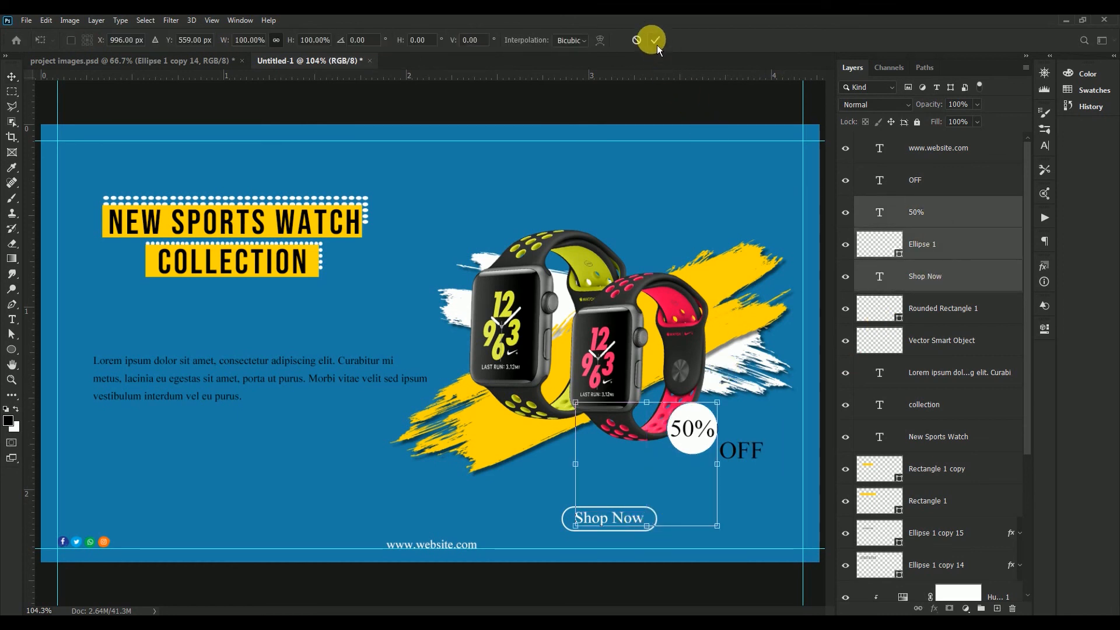
{"action": "left_click", "coordinate": [656, 42]}
Step: Scale down the Shop Now text together with its rounded outline and place them below the 50% badge
{"action": "left_click", "coordinate": [929, 307]}
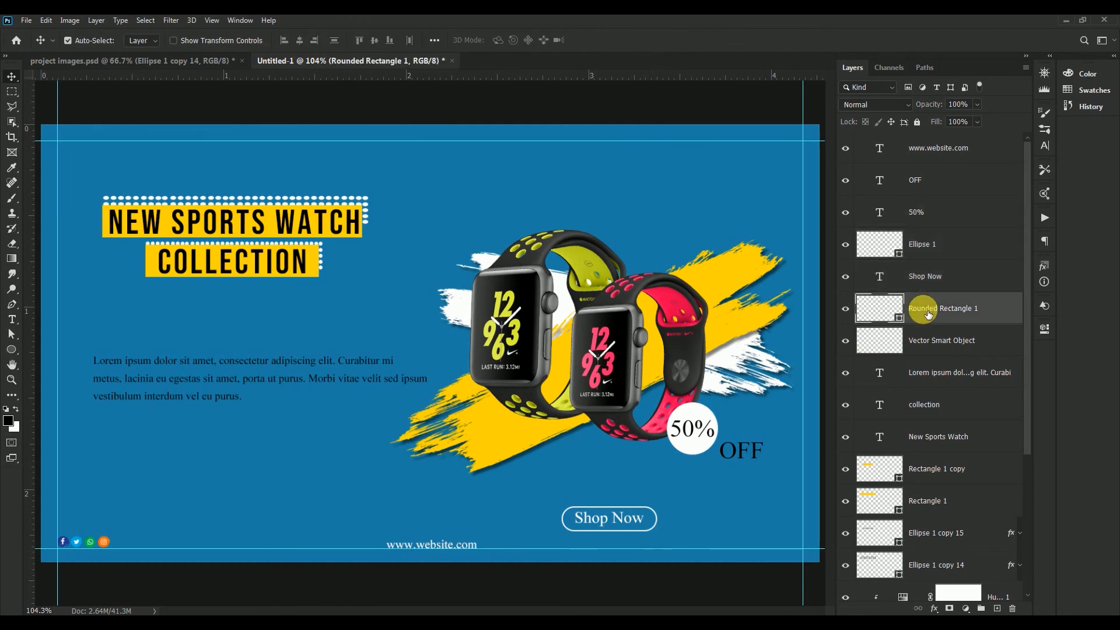
{"action": "left_click", "coordinate": [930, 278], "text": "shift"}
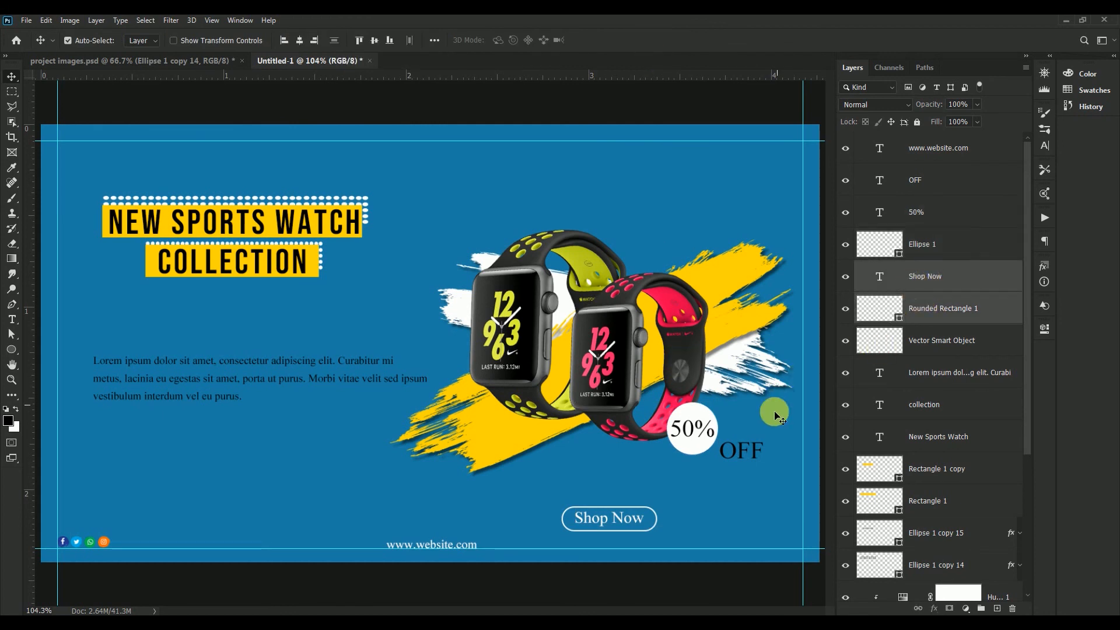
{"action": "key", "text": "ctrl+t"}
{"action": "left_click_drag", "start_coordinate": [661, 530], "coordinate": [651, 509]}
{"action": "left_click", "coordinate": [656, 38]}
{"action": "left_click", "coordinate": [709, 431]}
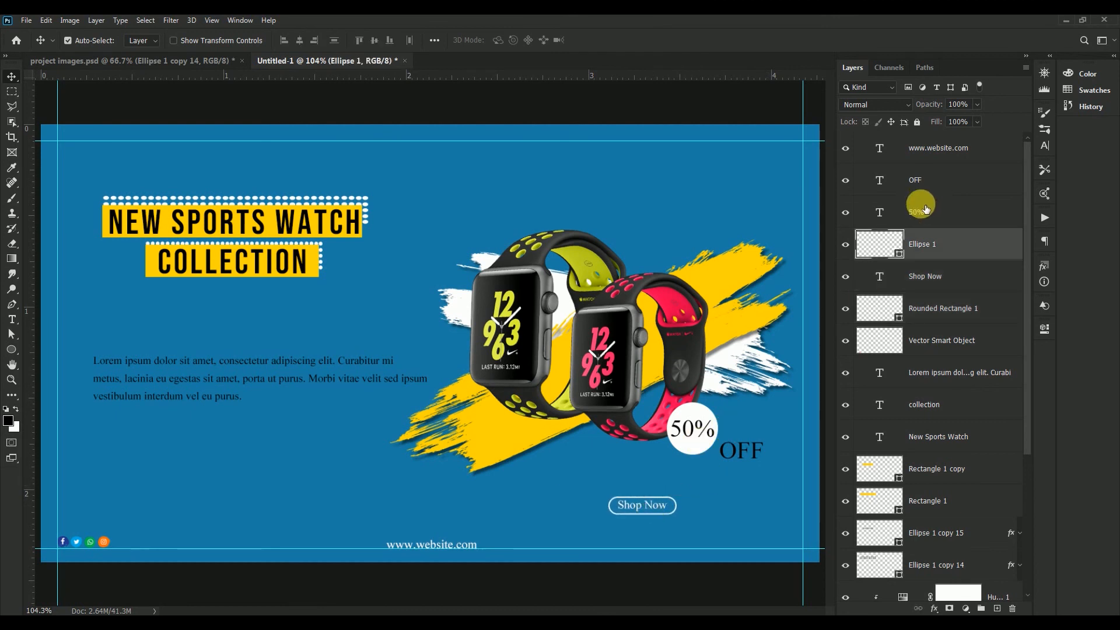
{"action": "left_click", "coordinate": [926, 187], "text": "shift"}
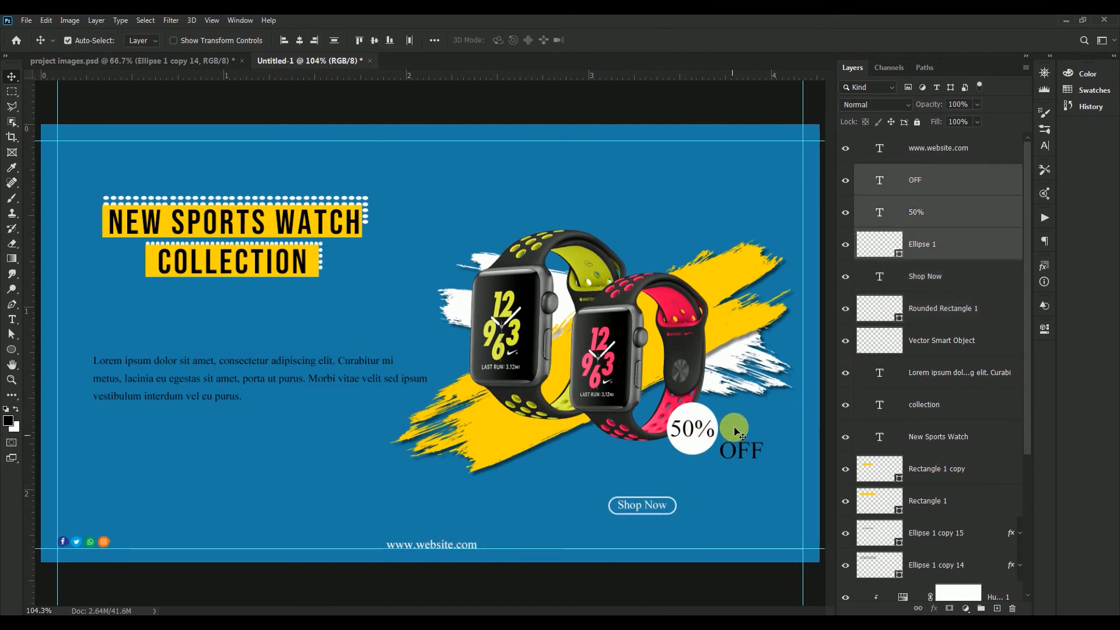
{"action": "left_click", "coordinate": [780, 222]}
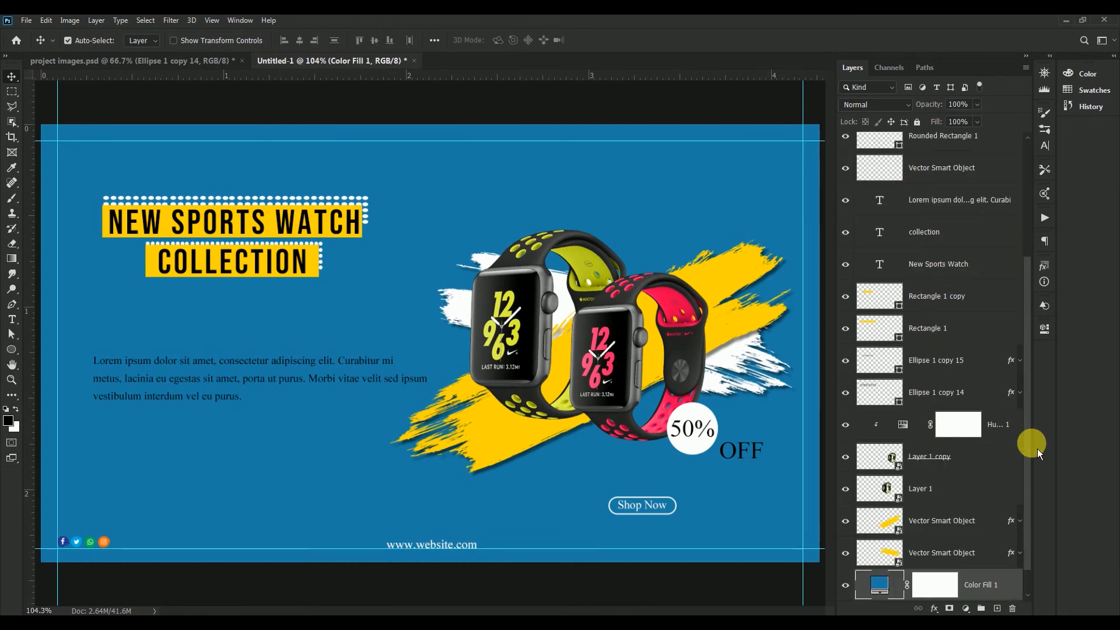
Step: Scale down the 50% text together with its white circle, keeping the badge at the pink watch's lower strap
{"action": "left_click_drag", "start_coordinate": [1037, 449], "coordinate": [1006, 278]}
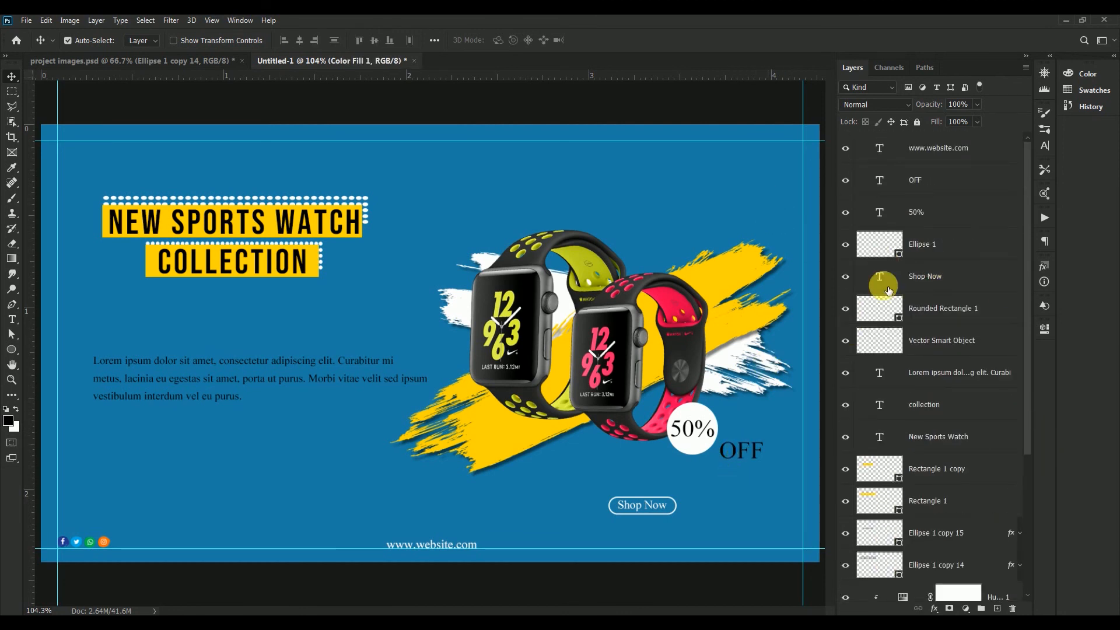
{"action": "left_click", "coordinate": [922, 215]}
{"action": "key", "text": "ctrl+t"}
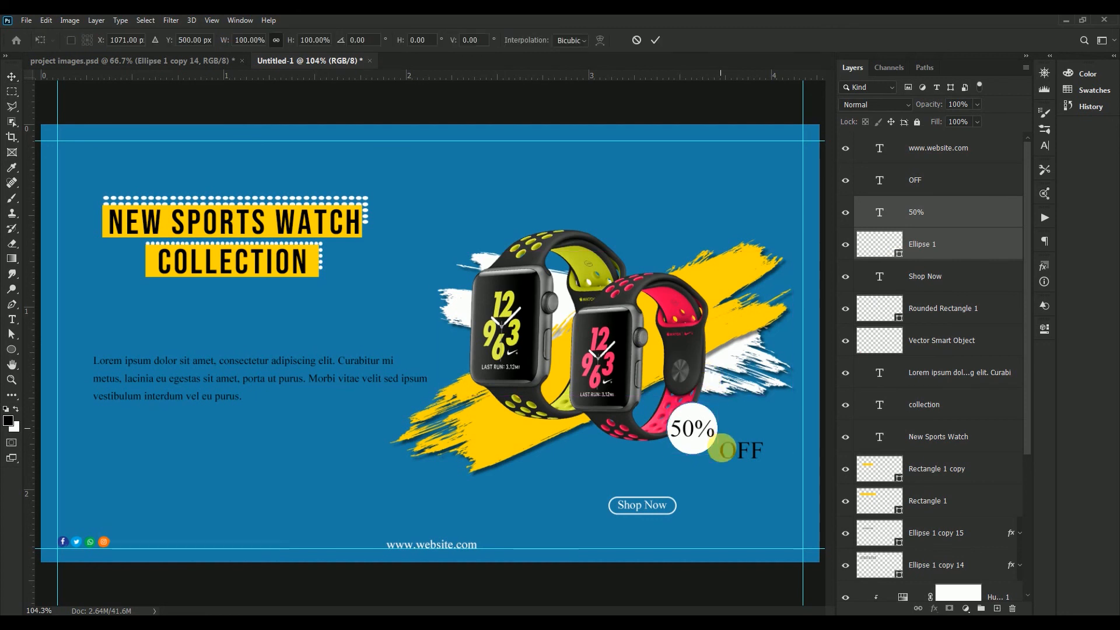
{"action": "left_click_drag", "start_coordinate": [717, 454], "coordinate": [689, 446]}
{"action": "left_click", "coordinate": [656, 40]}
Step: Set the OFF text to 7 pt and move it left, close to the lower right of the 50% badge
{"action": "left_click", "coordinate": [739, 456]}
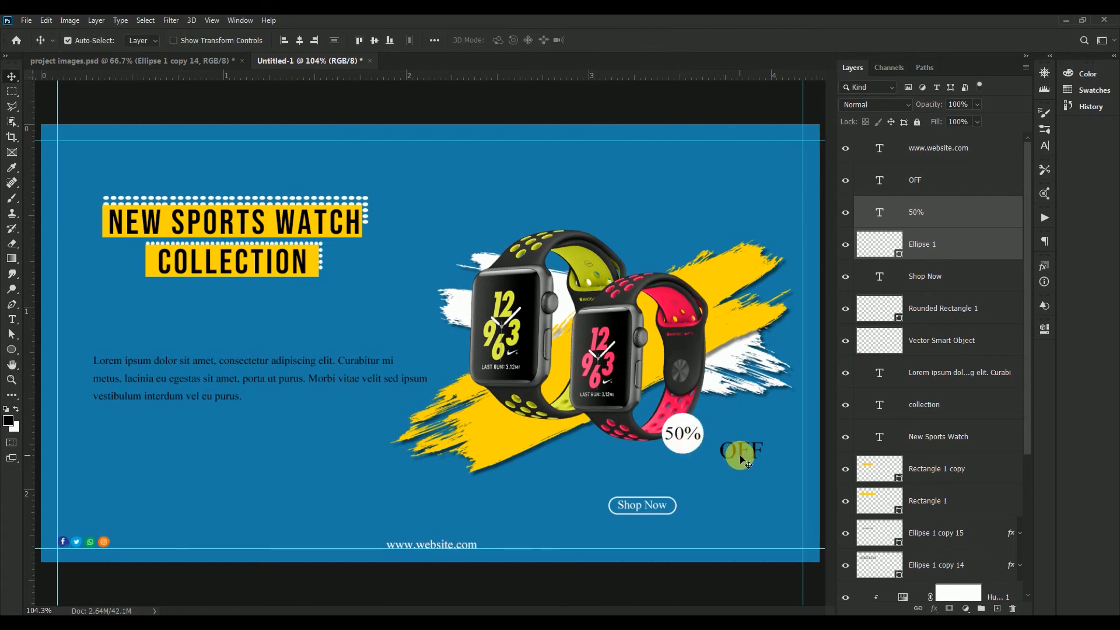
{"action": "double_click", "coordinate": [741, 456]}
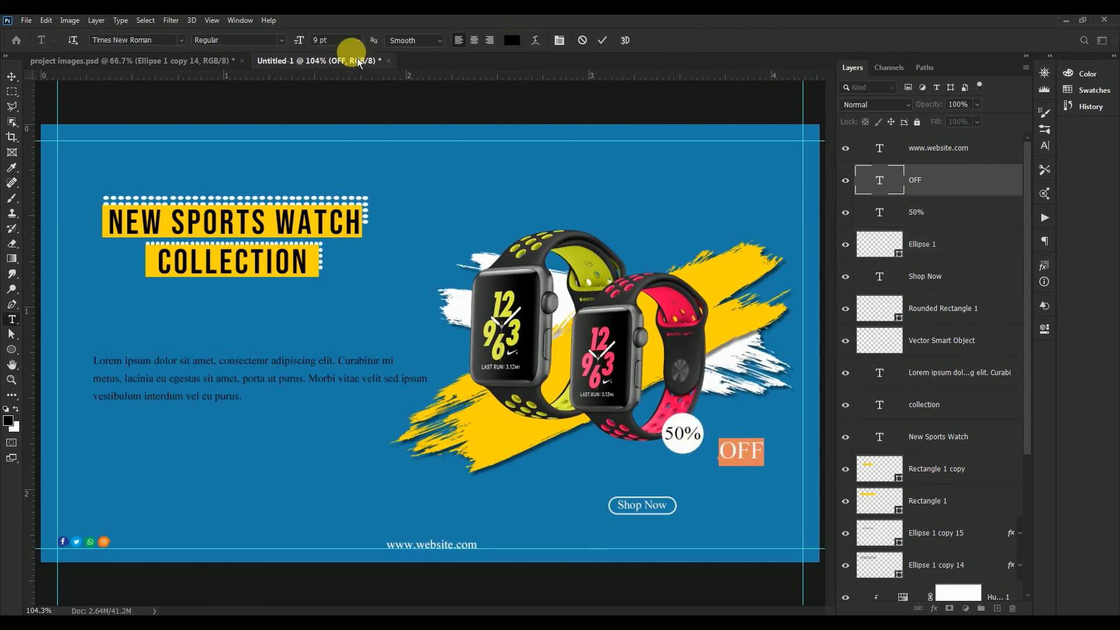
{"action": "left_click", "coordinate": [304, 42]}
{"action": "key", "text": "Return"}
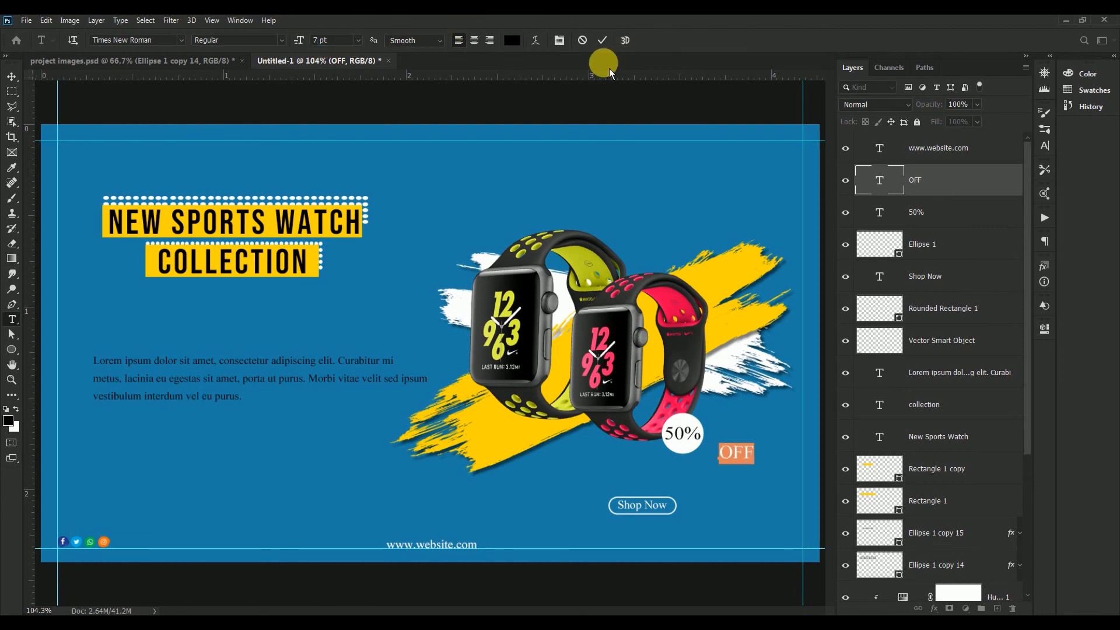
{"action": "left_click", "coordinate": [609, 46]}
{"action": "left_click", "coordinate": [11, 77]}
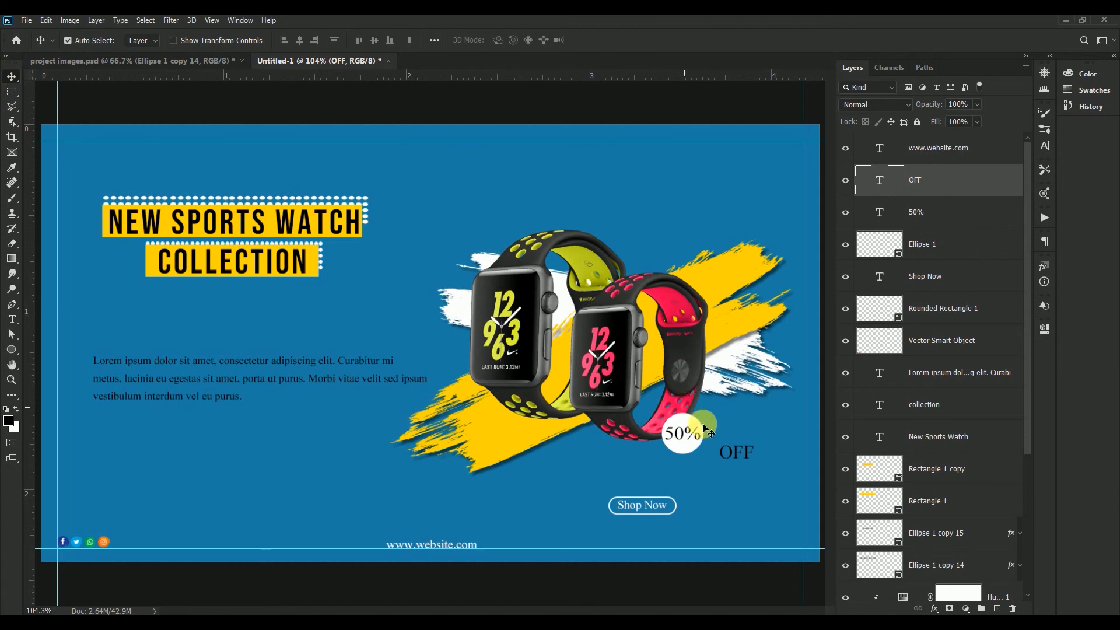
{"action": "left_click_drag", "start_coordinate": [733, 458], "coordinate": [721, 459]}
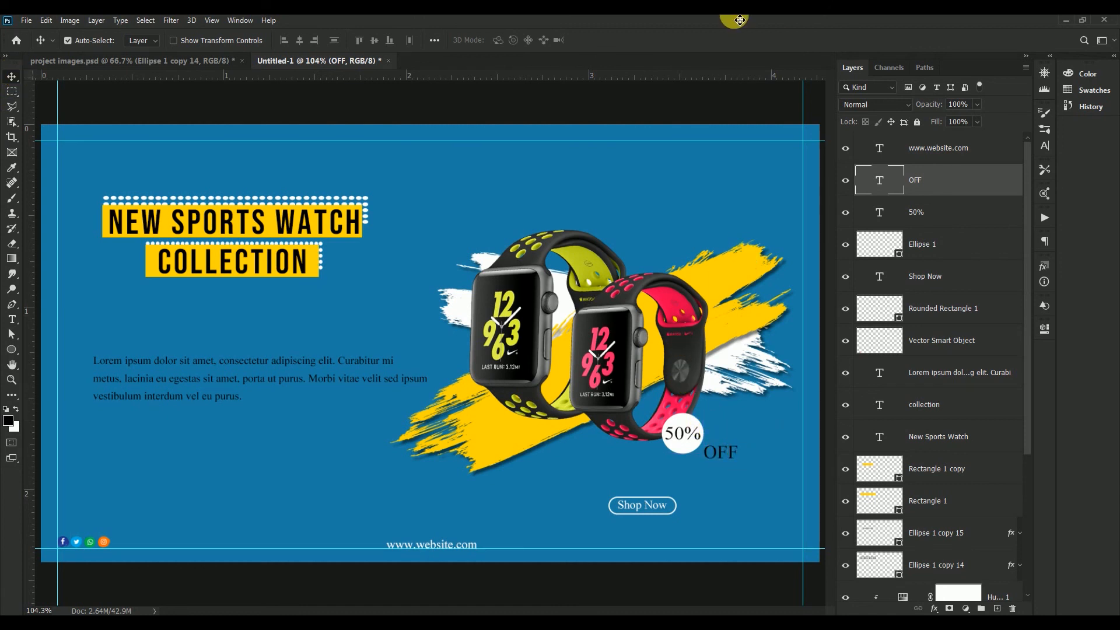